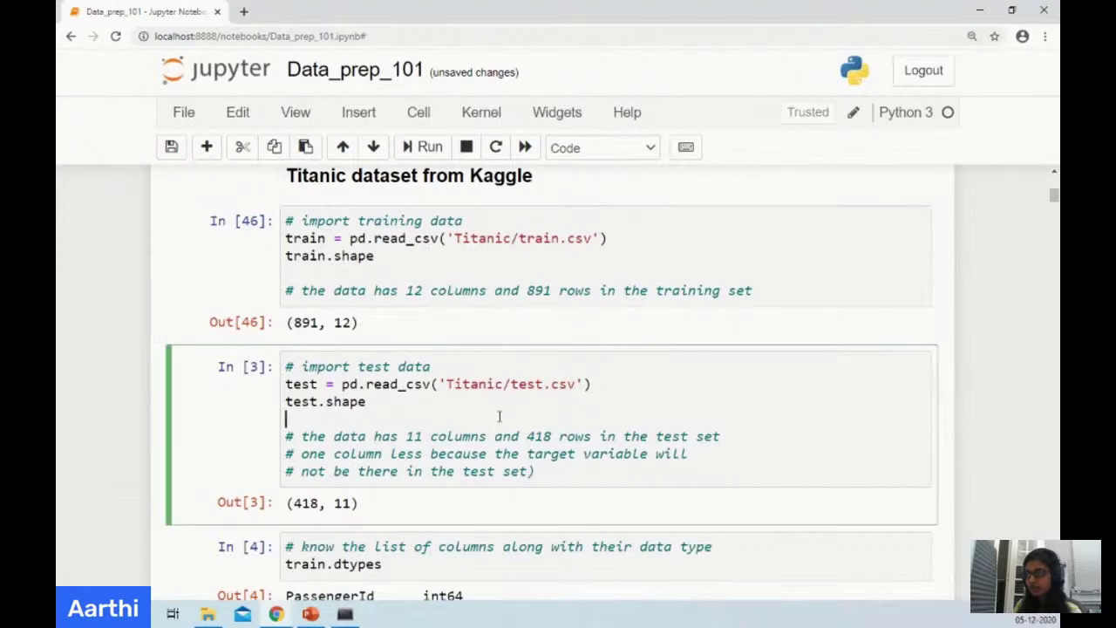
Run the cell that imports Titanic/test.csv and compare its code and shape output with the training data cell.
key(shift+Return)
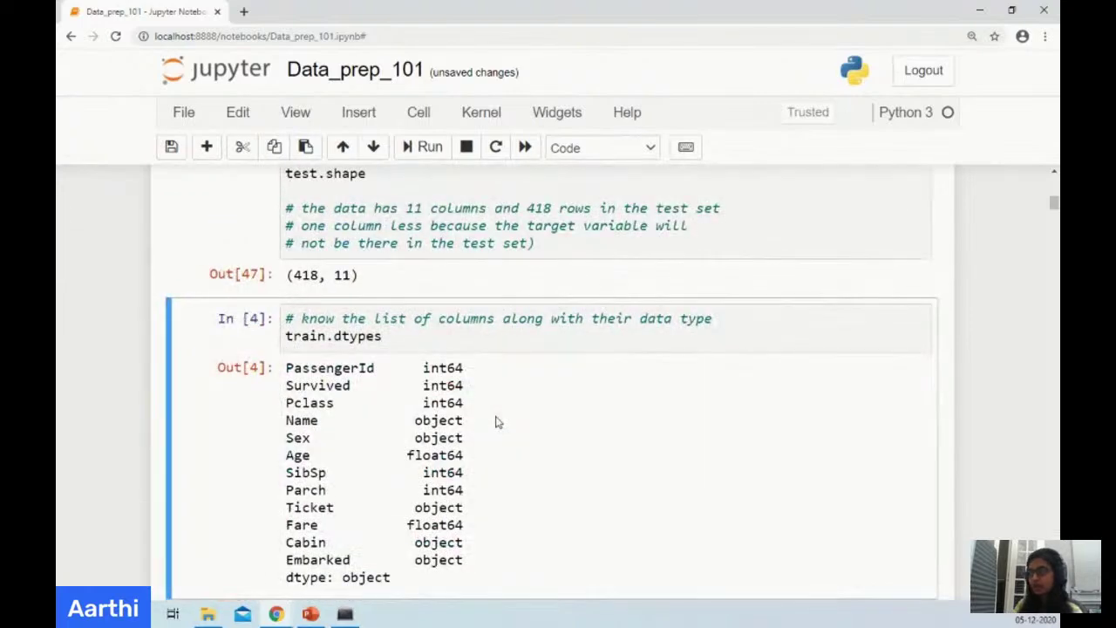
scroll(450, 325, up, 3)
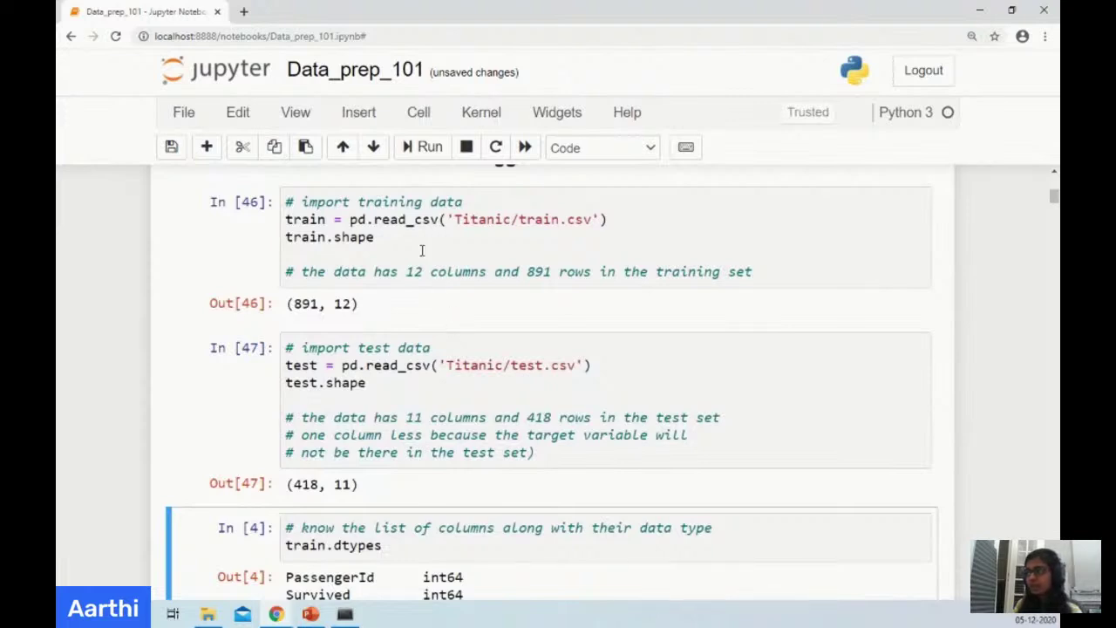
click(421, 251)
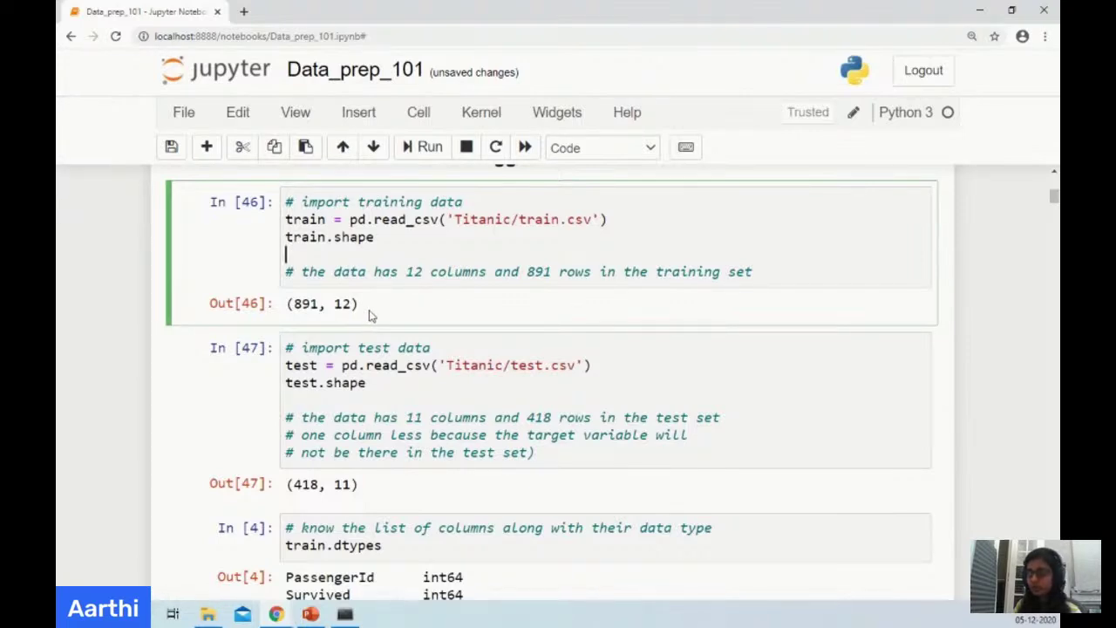
click(377, 389)
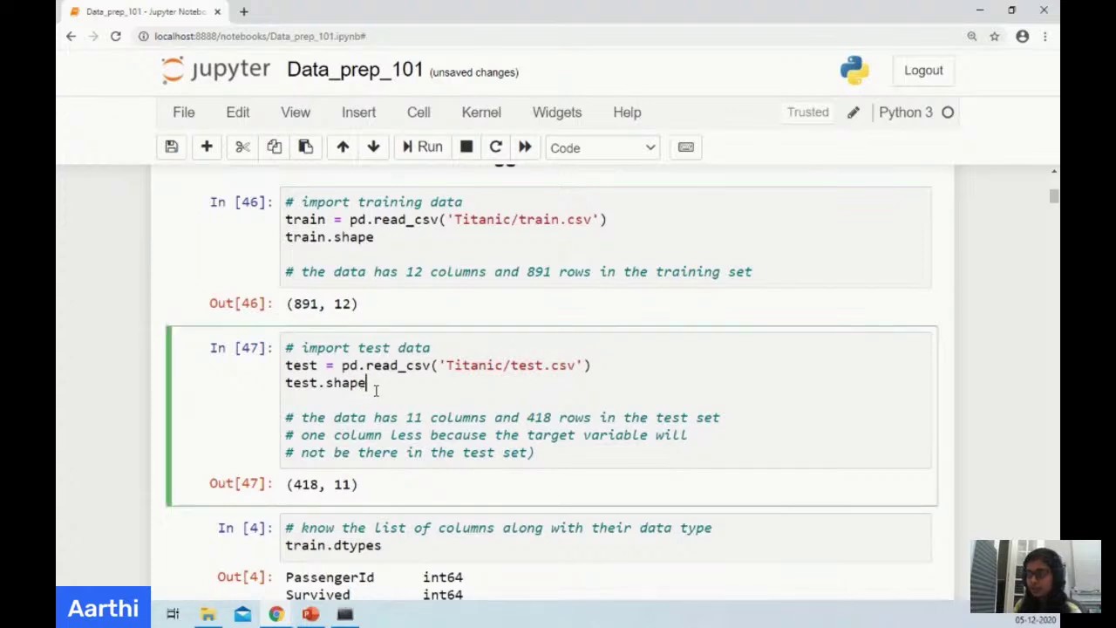
click(406, 251)
drag(405, 242, 407, 218)
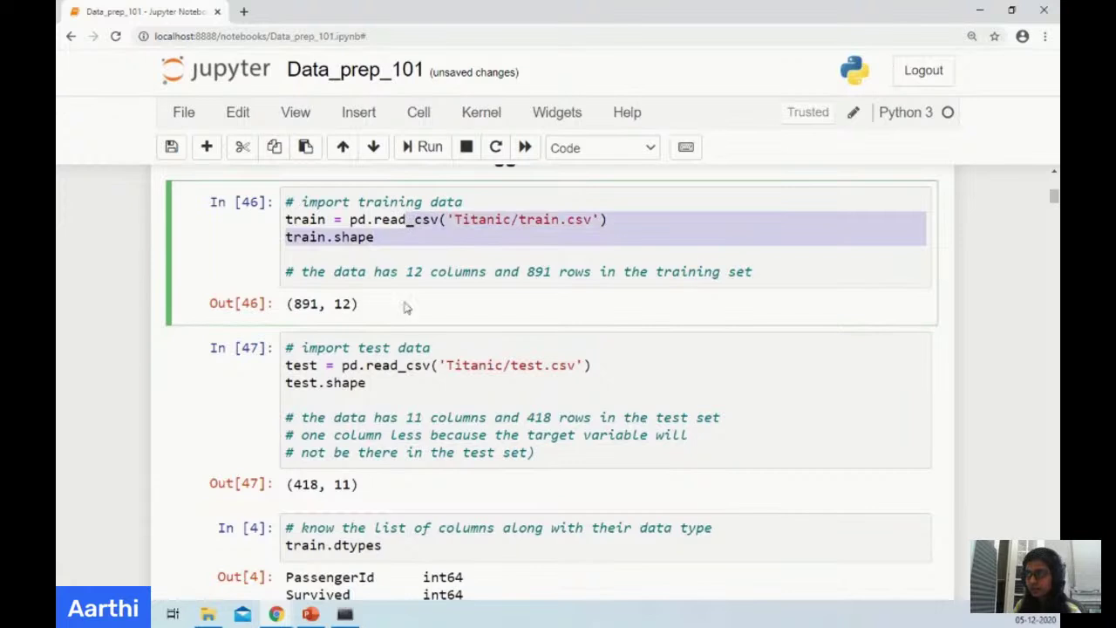
click(409, 374)
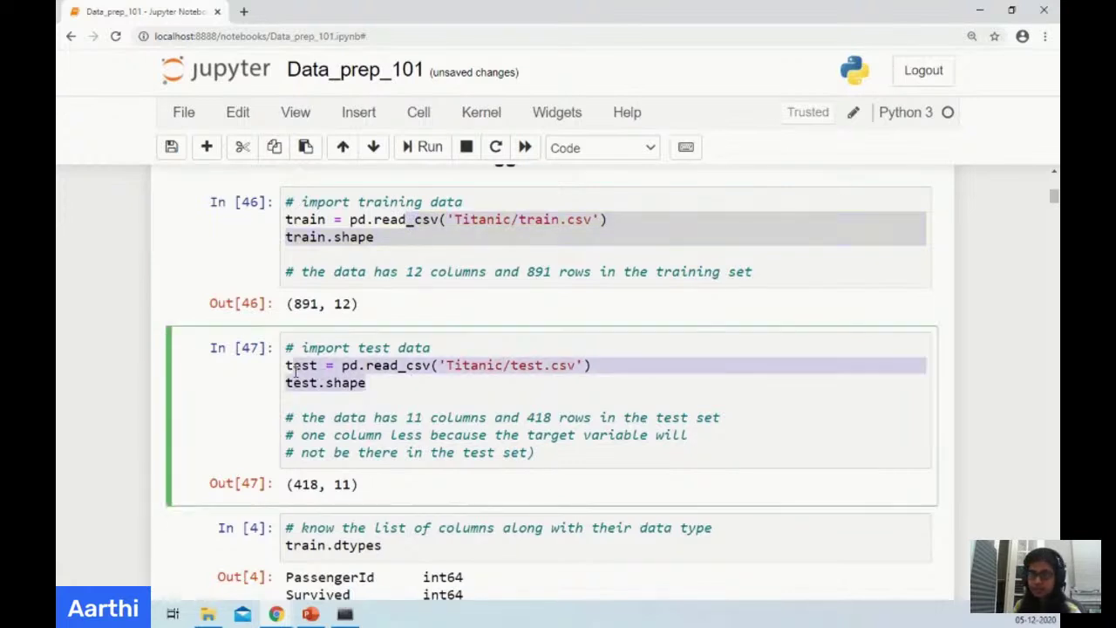
click(391, 387)
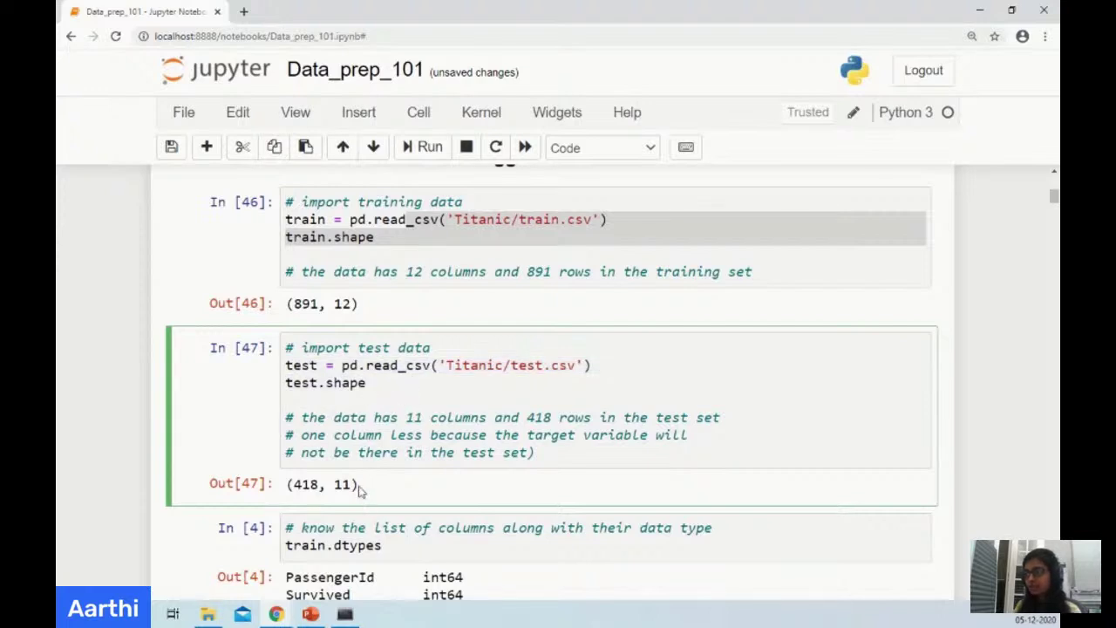
Examine the training data's column types and the first rows from train.head(), including the Cabin and Embarked columns.
scroll(543, 423, down, 1)
scroll(543, 423, down, 3)
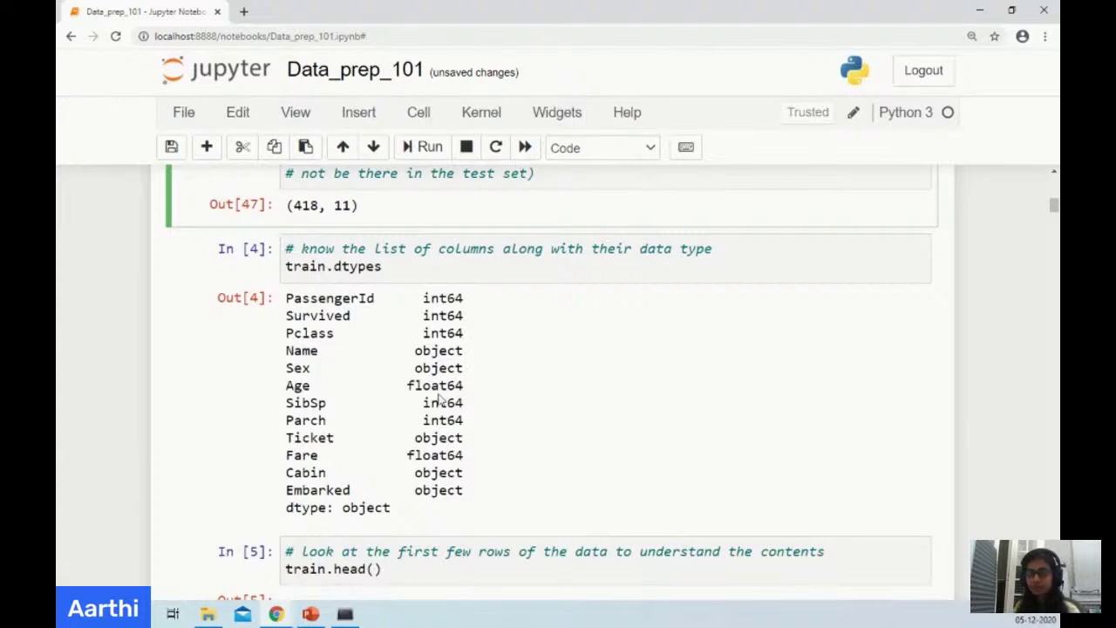
scroll(488, 477, down, 4)
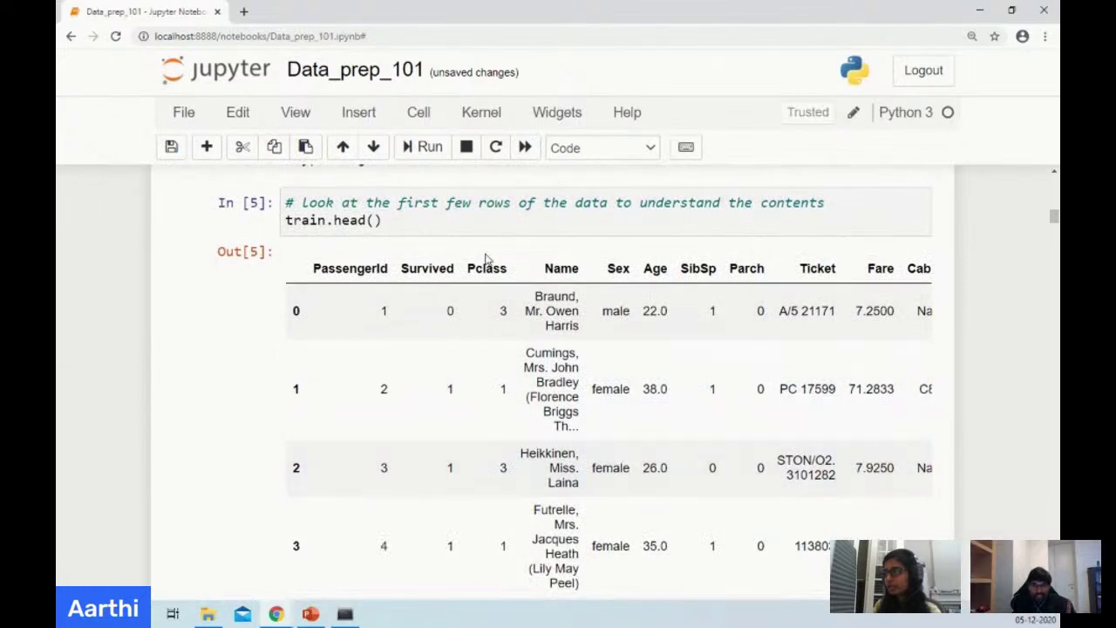
scroll(356, 299, down, 1)
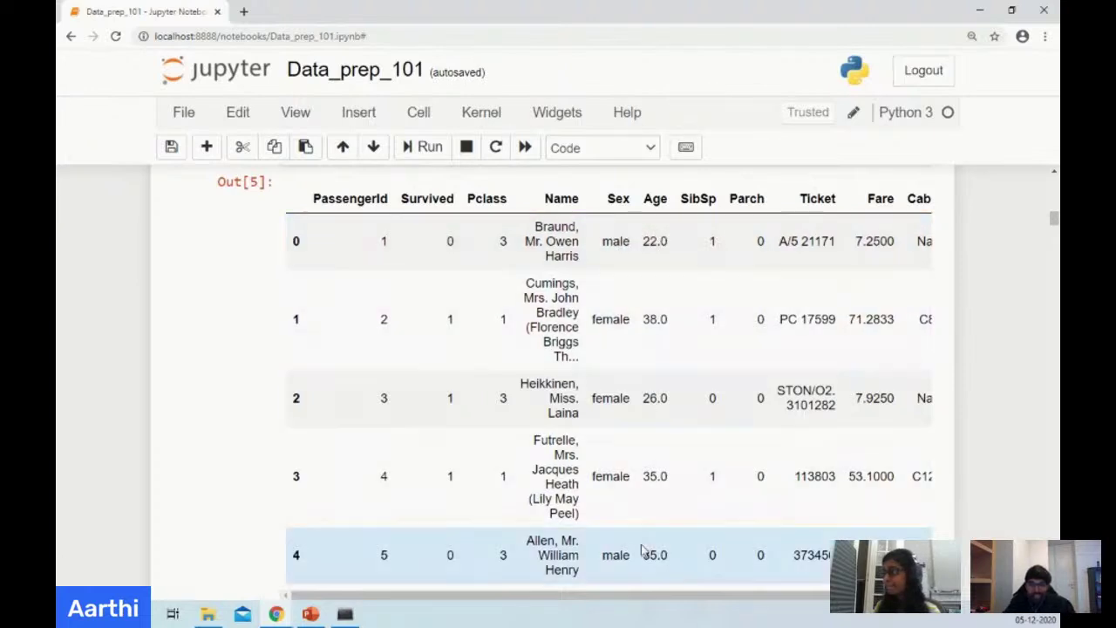
scroll(463, 341, up, 1)
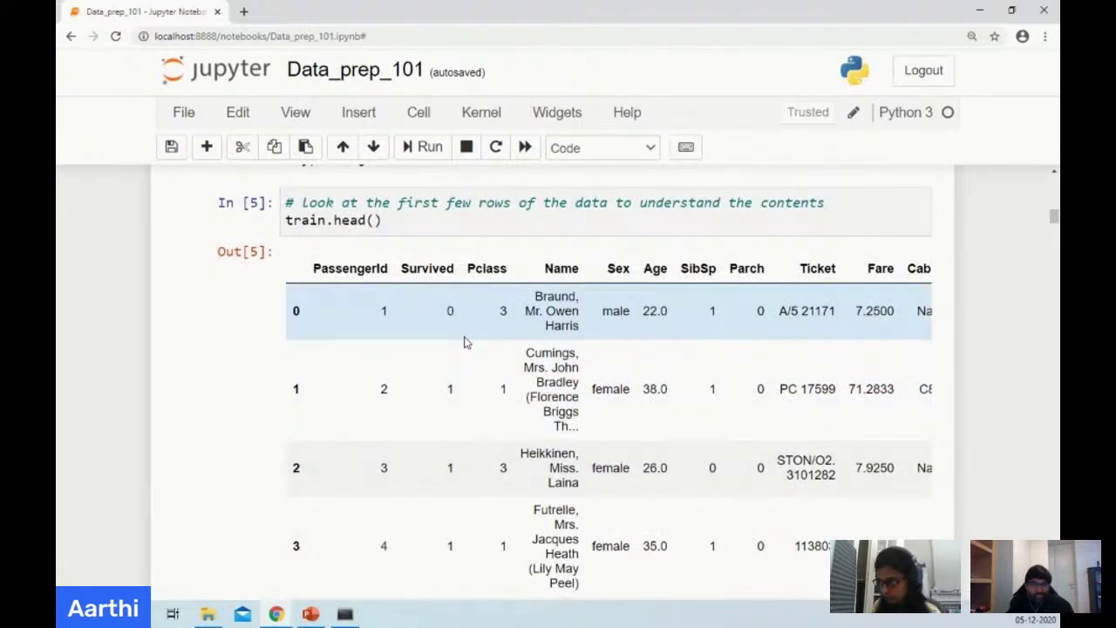
click(477, 229)
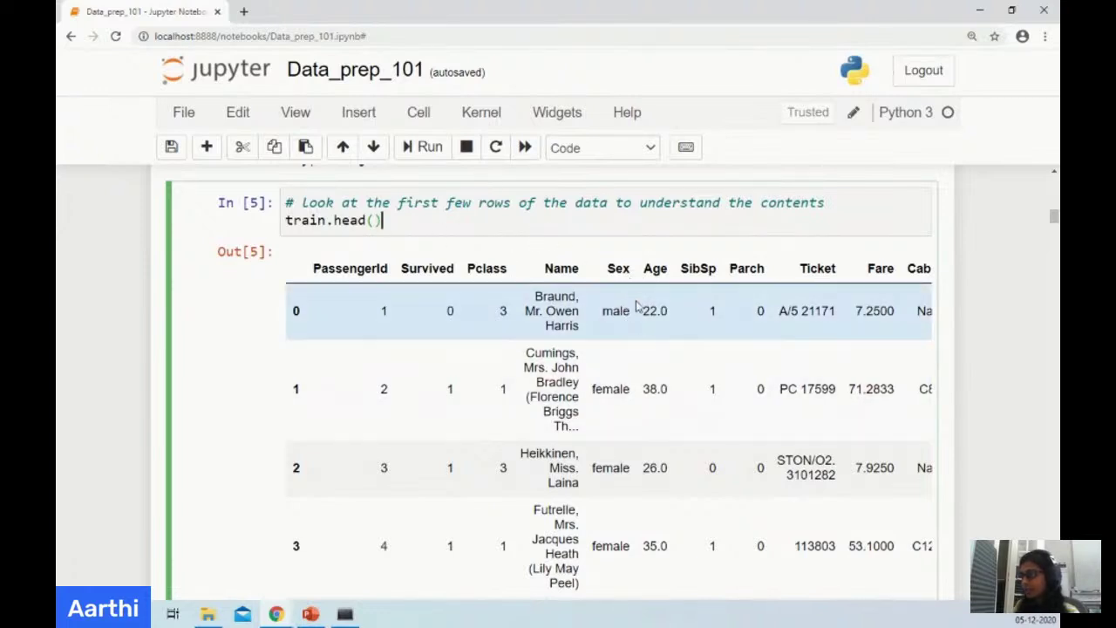
scroll(582, 476, down, 1)
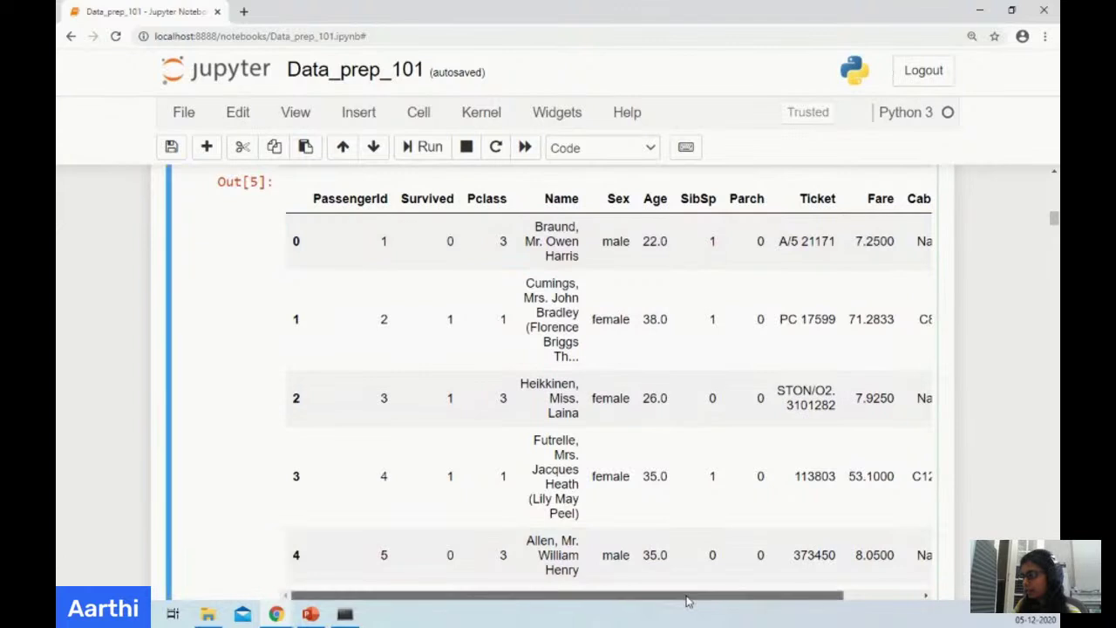
drag(687, 601, 772, 601)
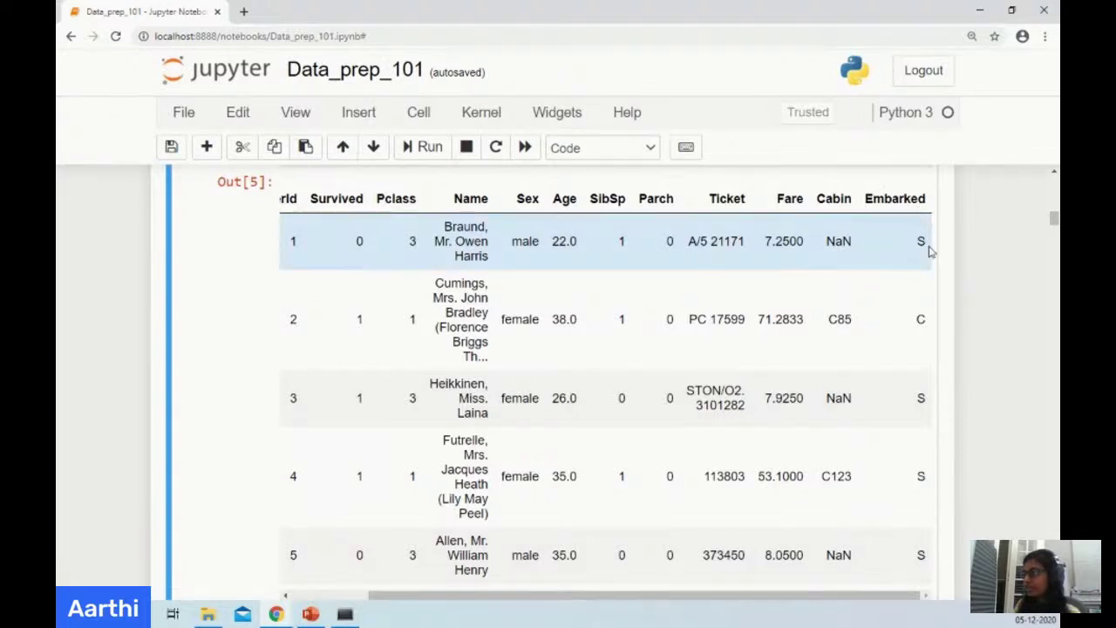
click(303, 616)
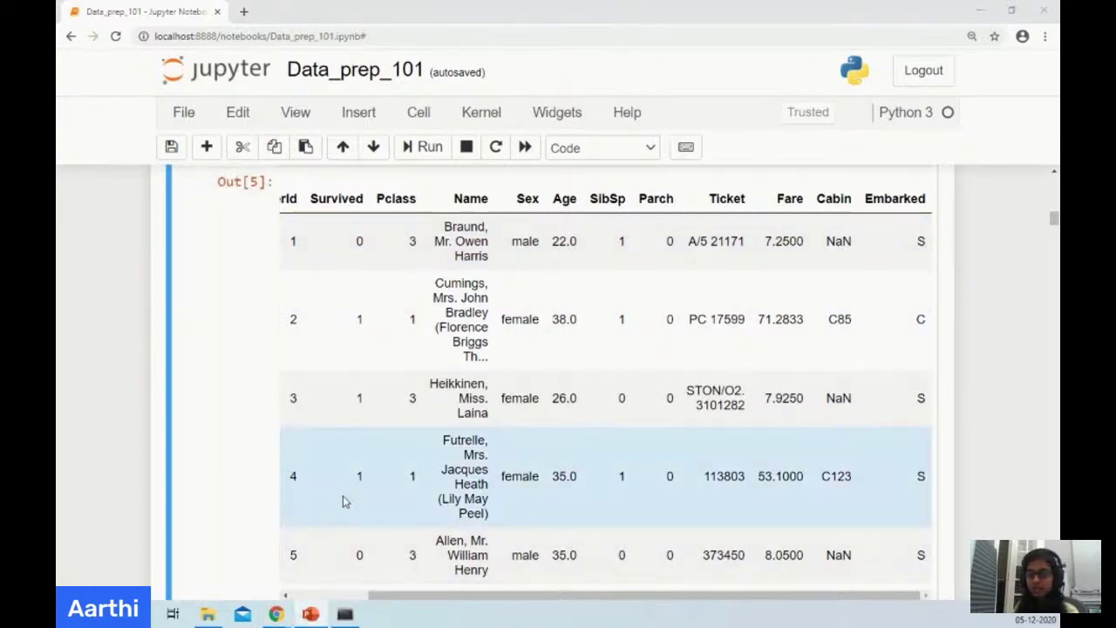
Change the train.head() call to train.head(10) and run the cell.
scroll(386, 407, up, 2)
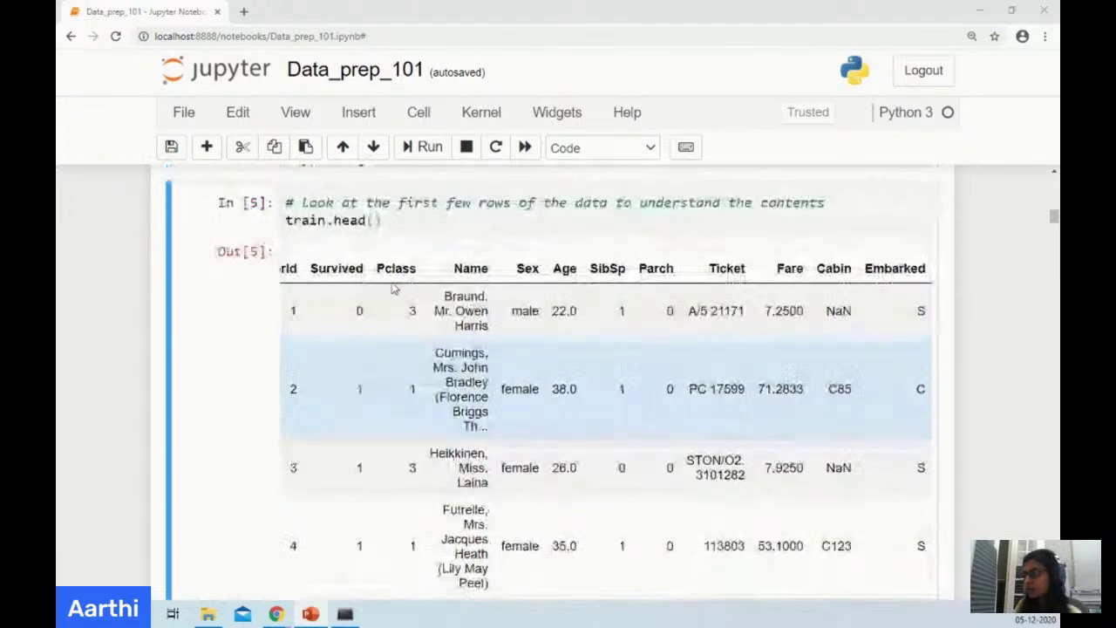
drag(381, 290, 275, 292)
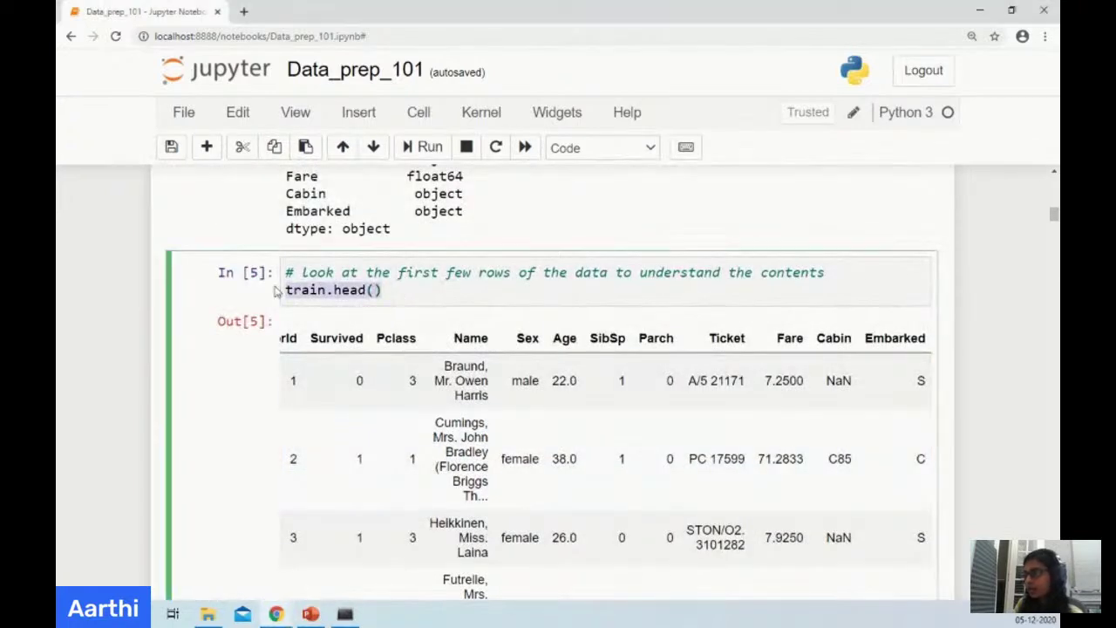
click(376, 290)
text(10)
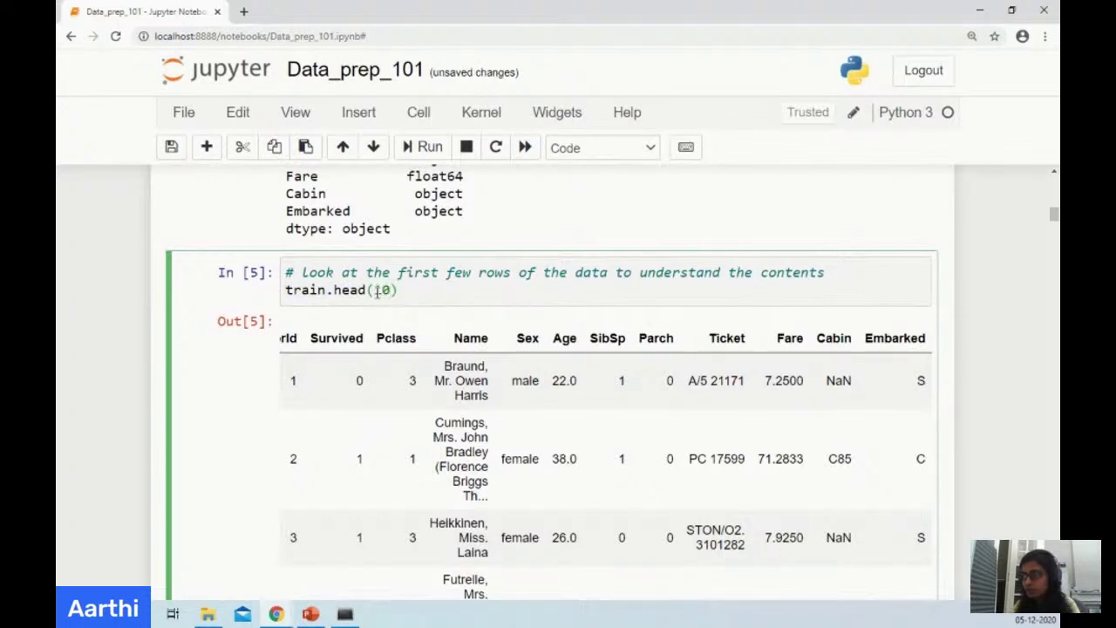
key(shift+Return)
Look through the ten training rows output by train.head(10), checking the row index from first to last.
scroll(413, 366, up, 5)
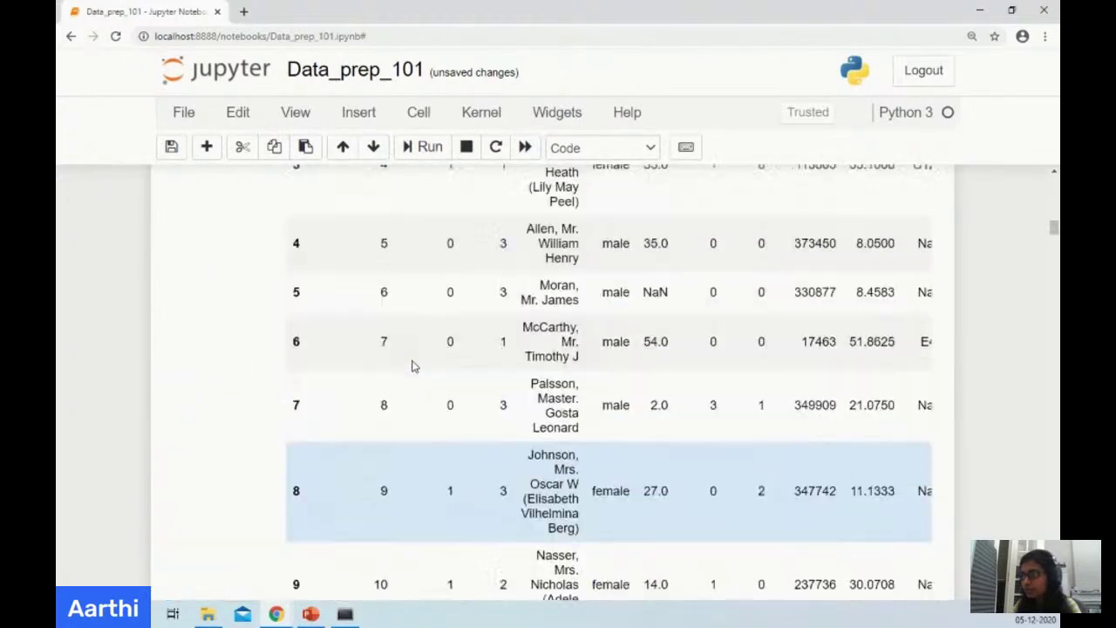
scroll(413, 366, up, 5)
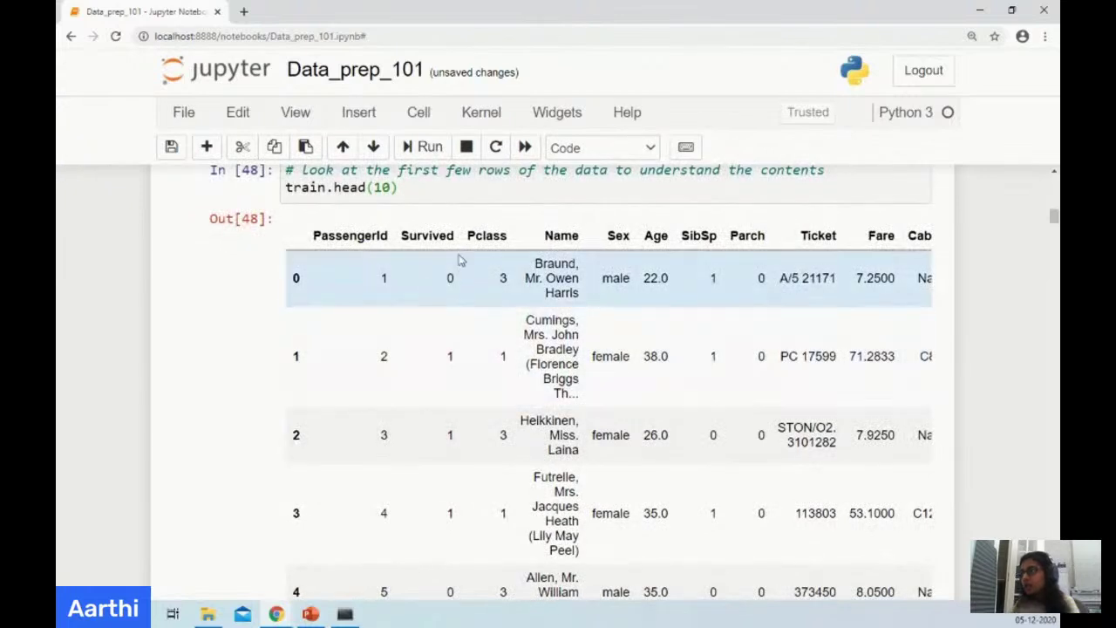
click(470, 199)
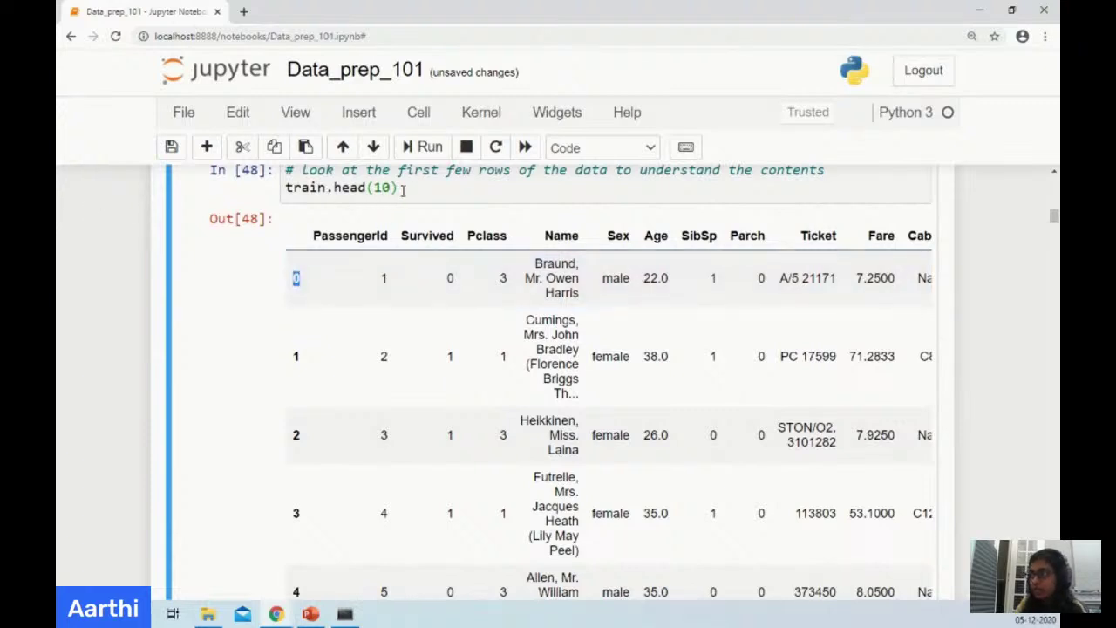
scroll(319, 359, down, 2)
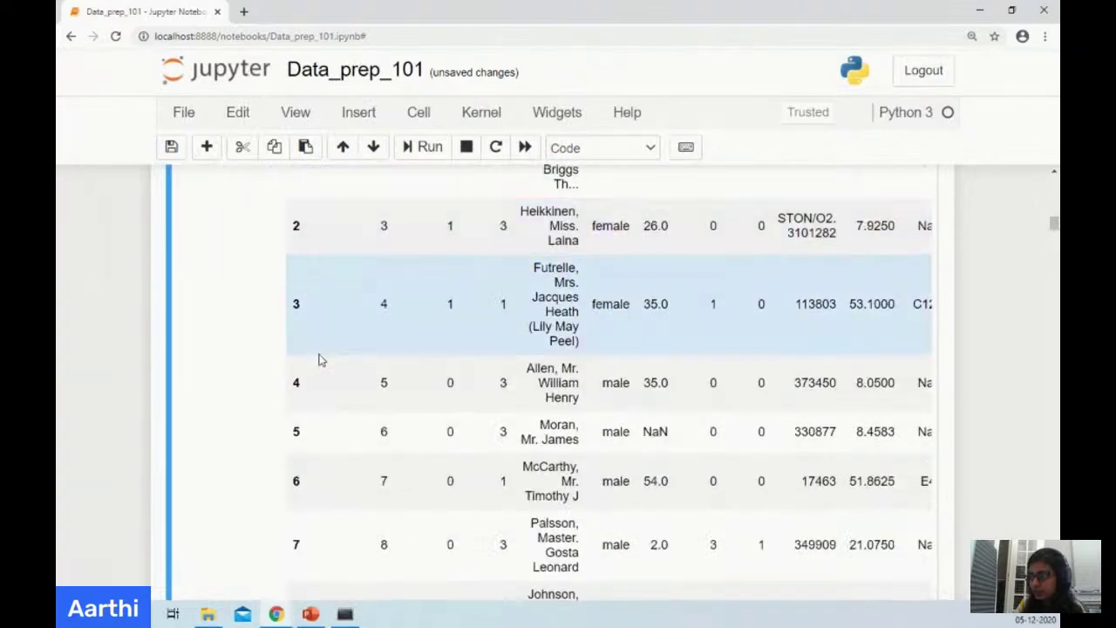
scroll(320, 360, down, 4)
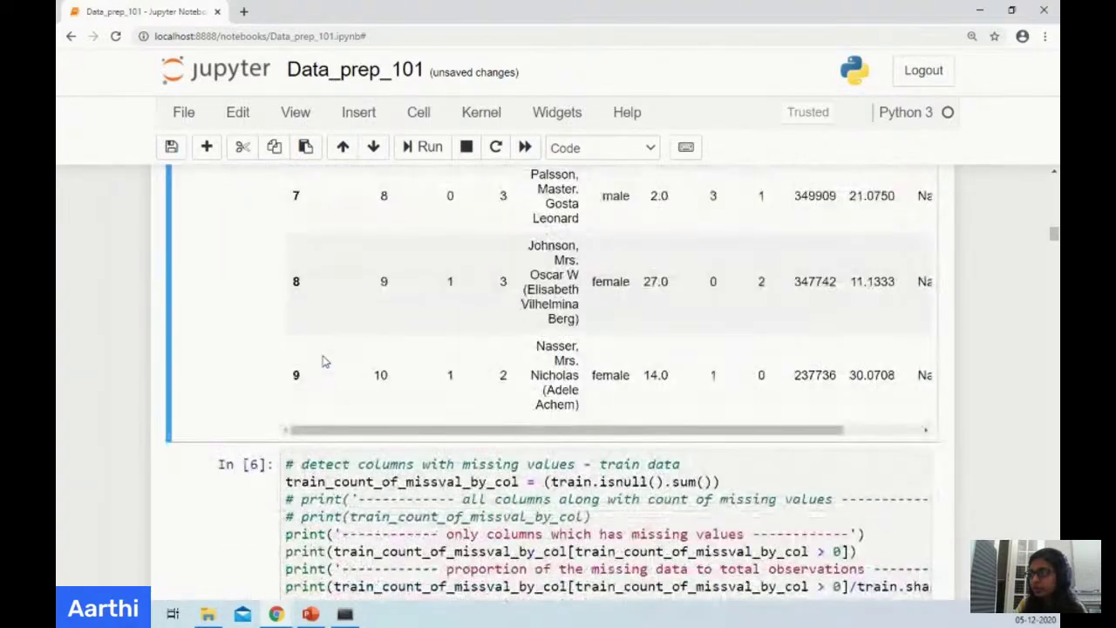
scroll(323, 361, down, 2)
scroll(323, 358, up, 5)
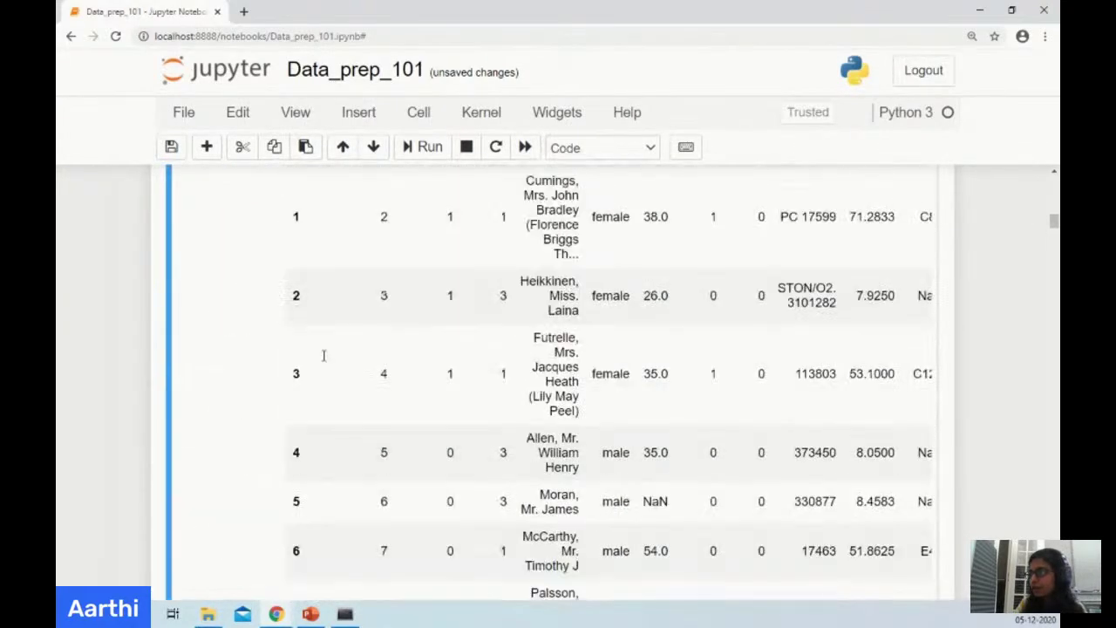
scroll(323, 355, up, 3)
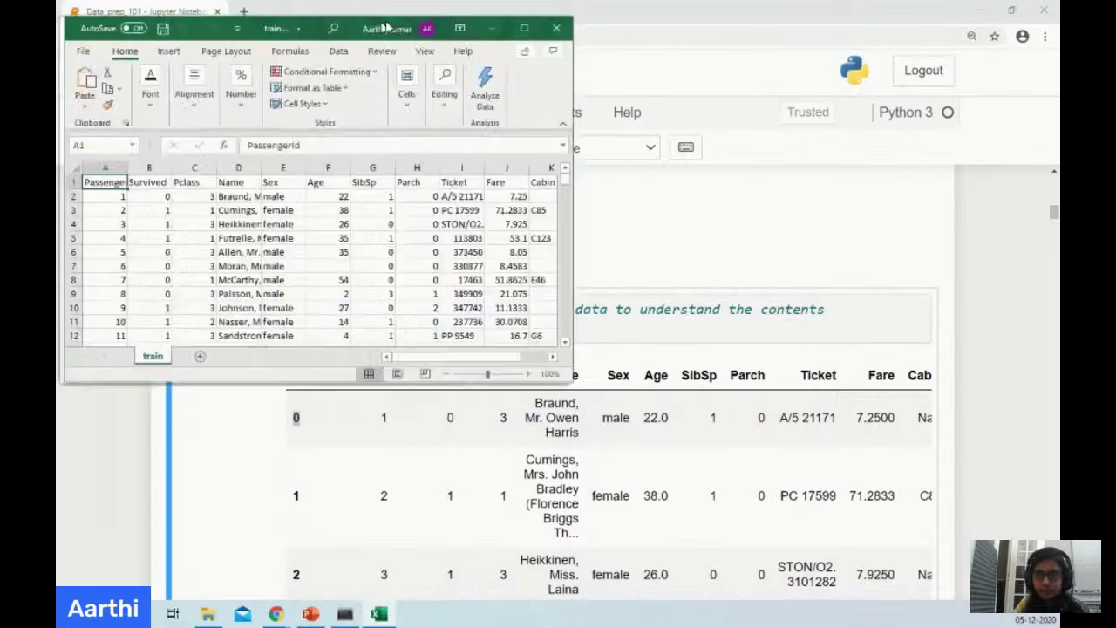
In Excel, zoom the train.csv sheet to 200% in a maximized window and autofit all column widths.
drag(503, 14, 809, 18)
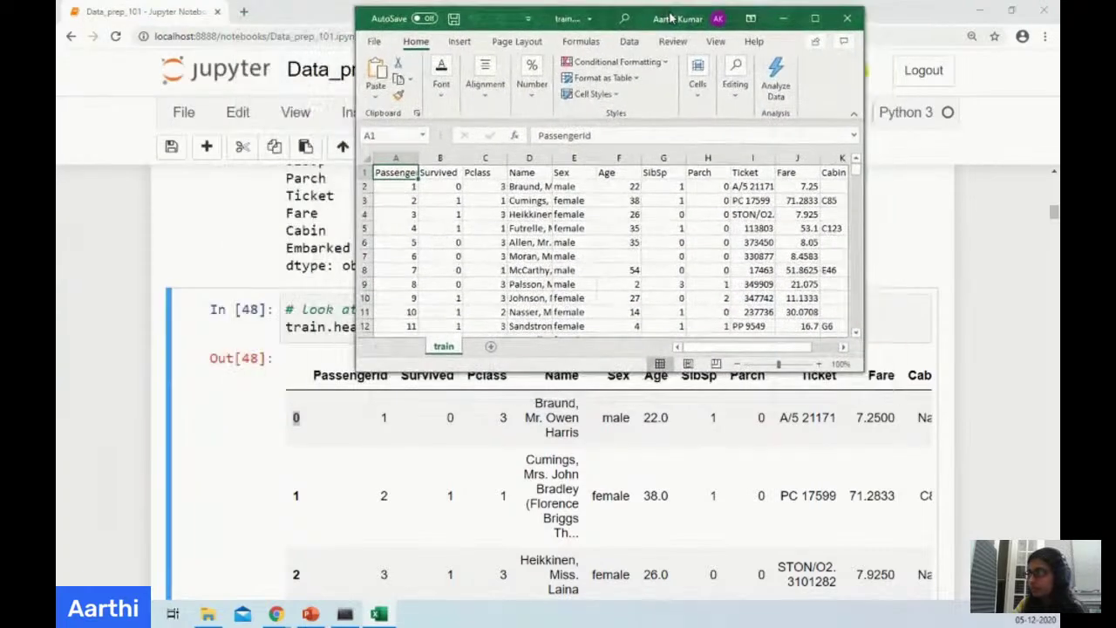
click(812, 18)
click(71, 154)
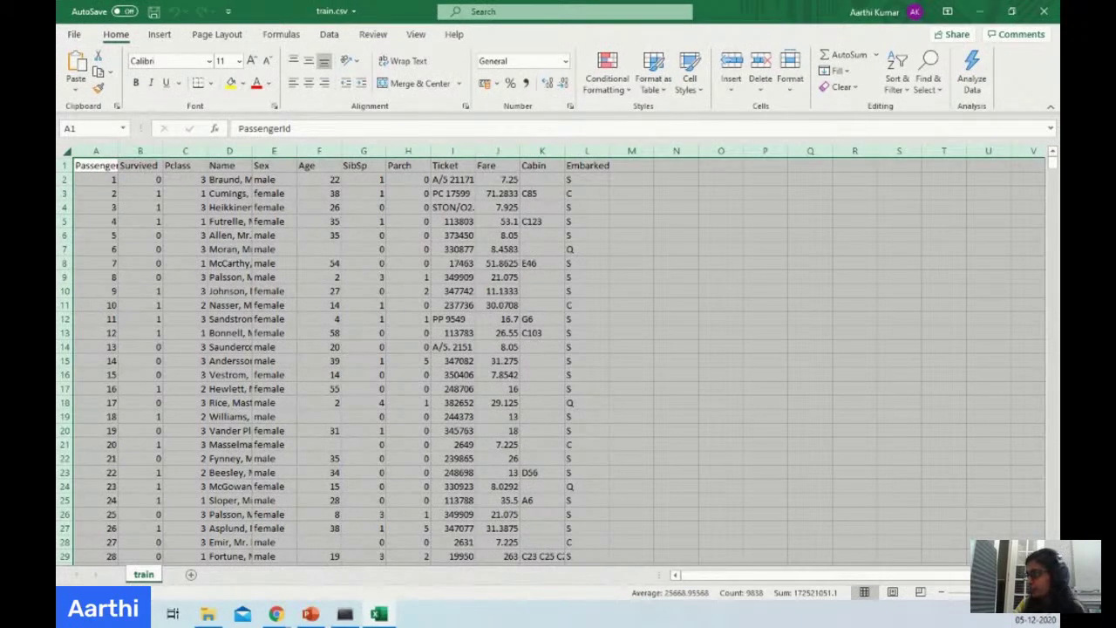
key(alt+w)
key(q)
click(360, 299)
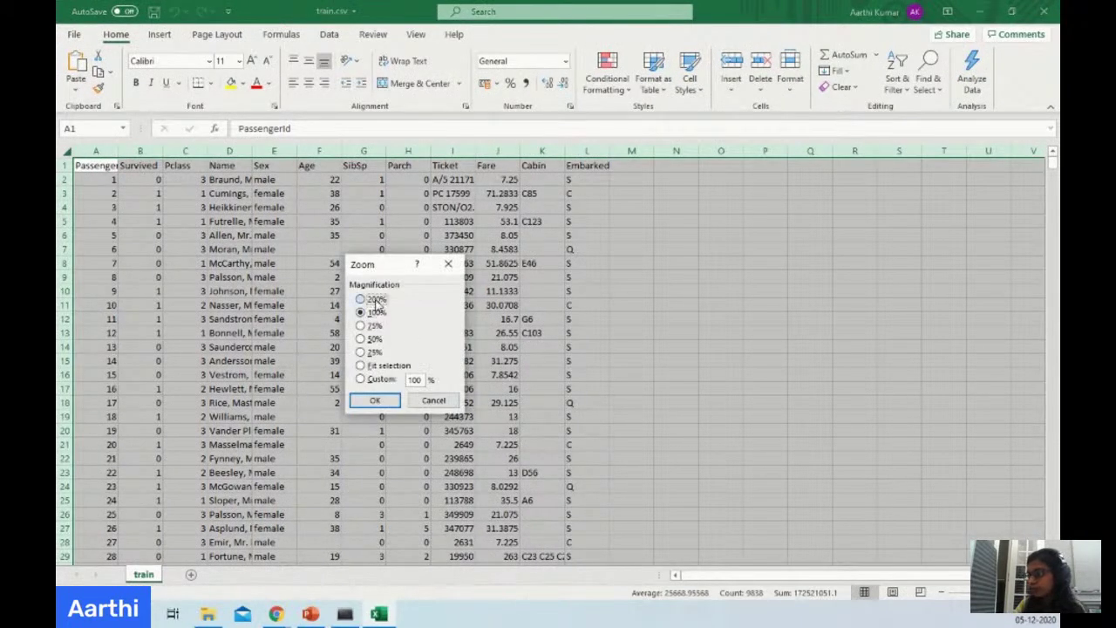
click(392, 401)
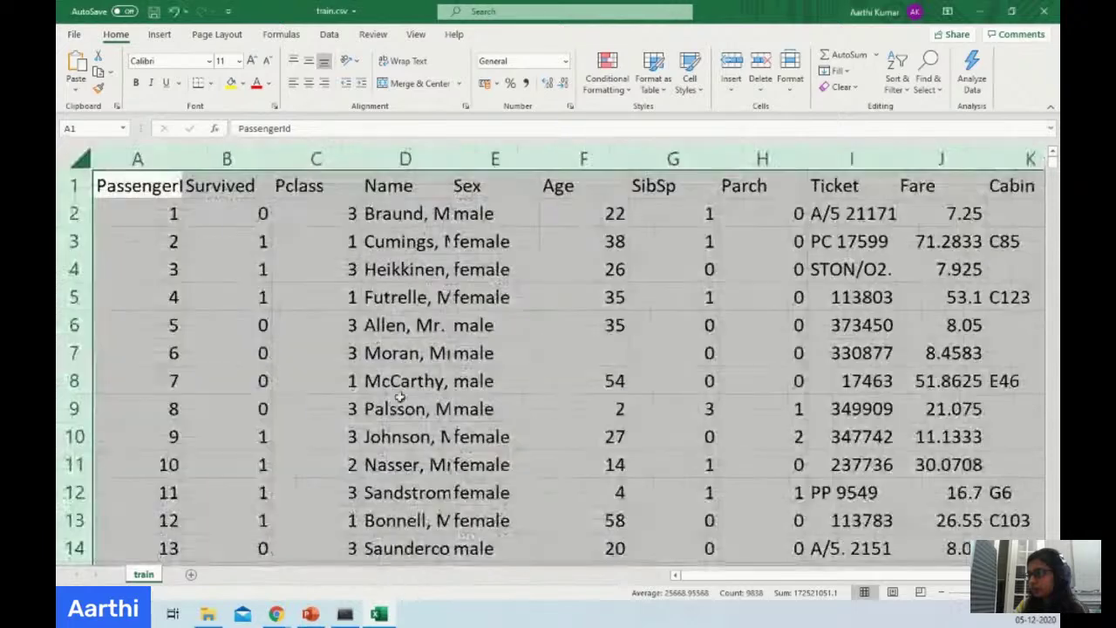
double_click(450, 158)
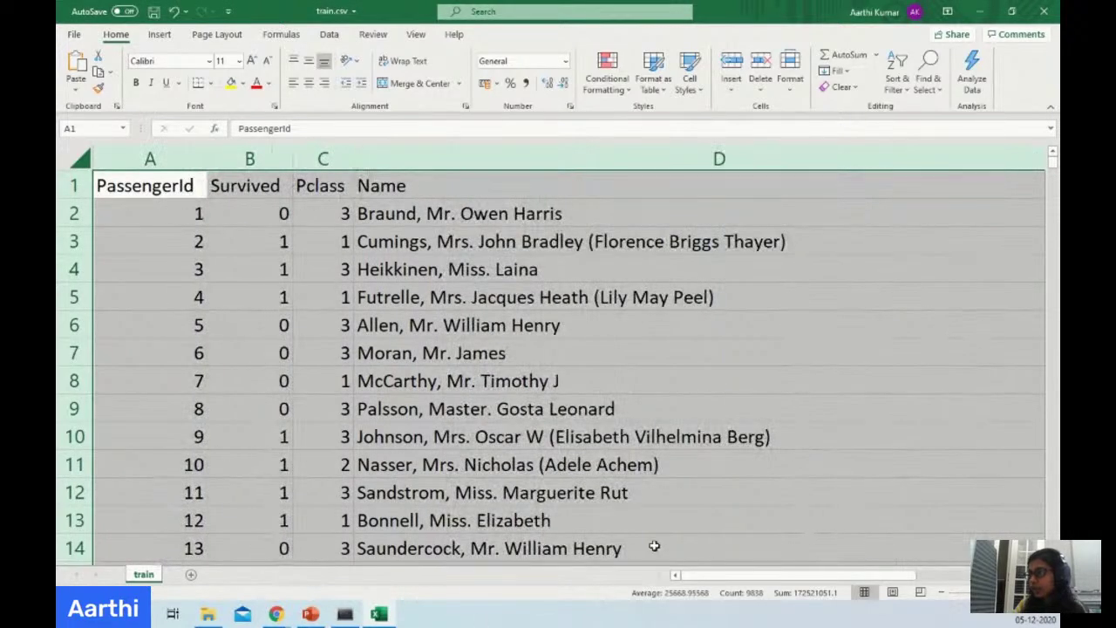
mouse_move(698, 583)
mouse_down()
mouse_move(824, 594)
mouse_move(686, 599)
mouse_up()
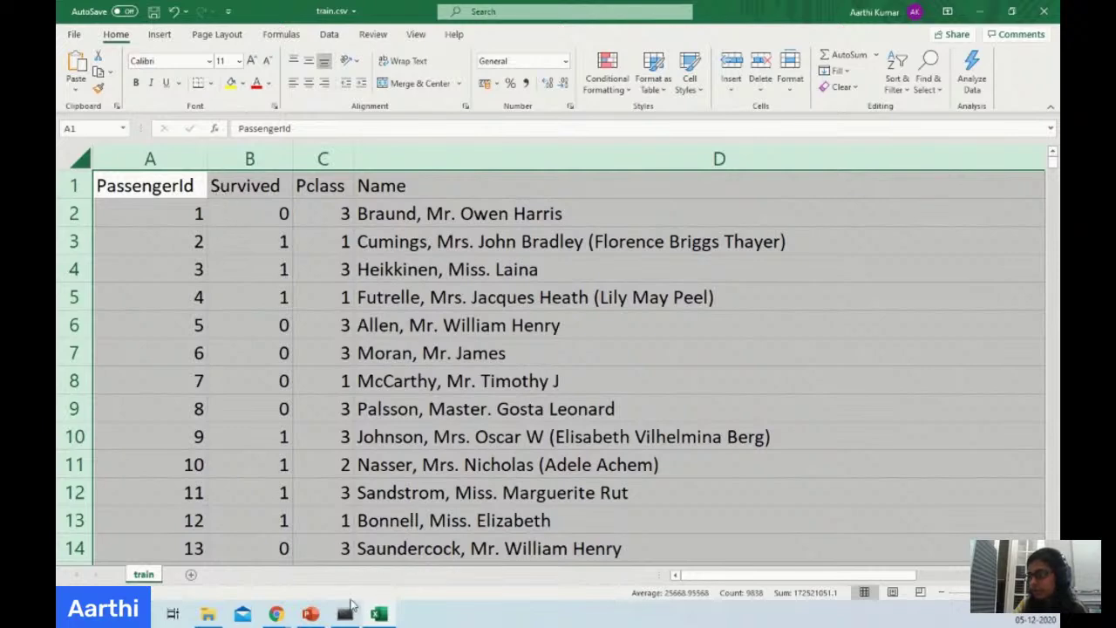
Switch back to the Data_prep_101 notebook in the browser and go to the cell detecting missing values in the train data.
mouse_move(344, 613)
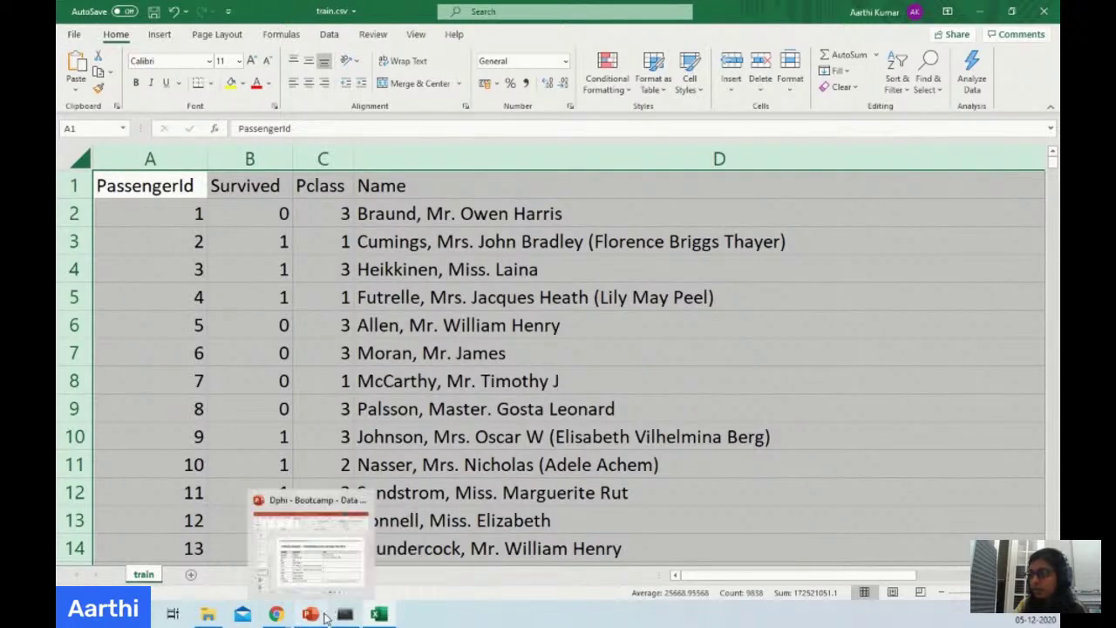
mouse_move(276, 614)
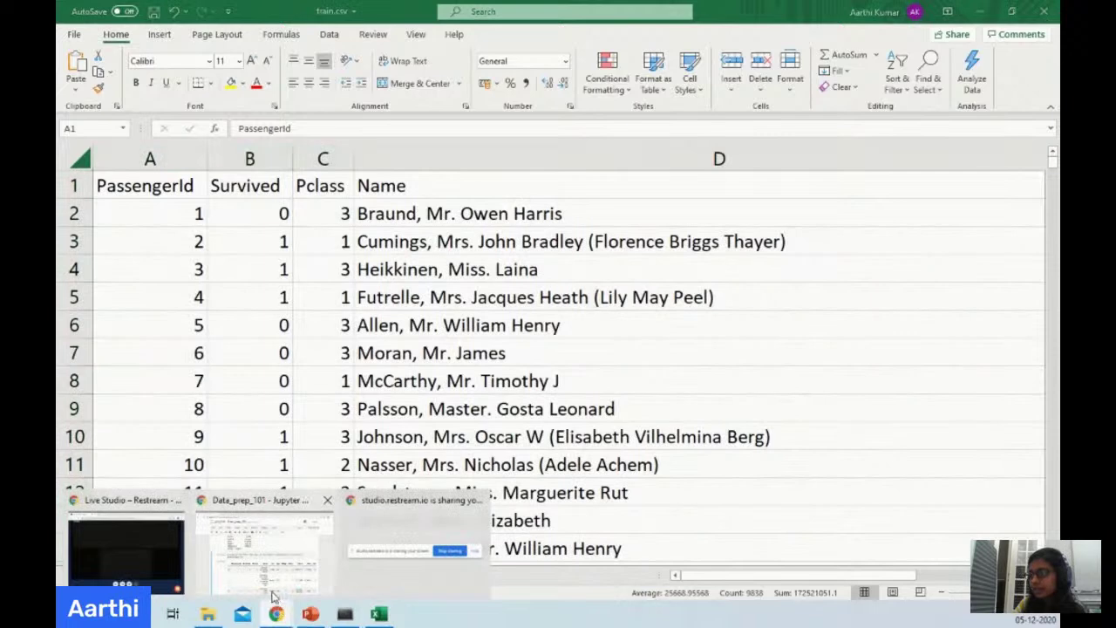
click(270, 562)
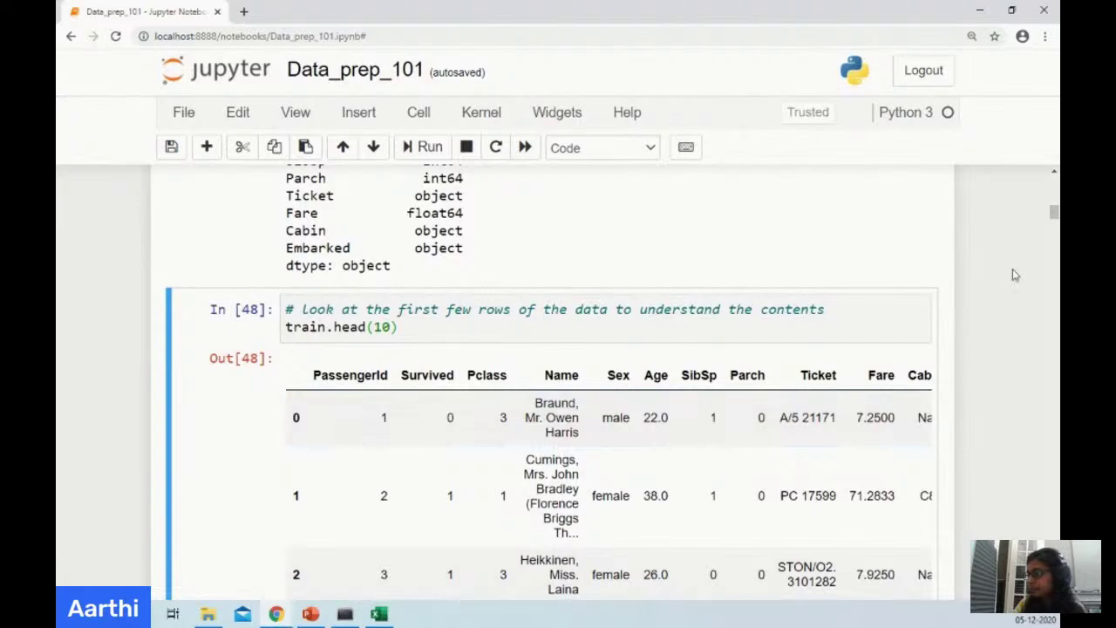
scroll(1013, 275, down, 9)
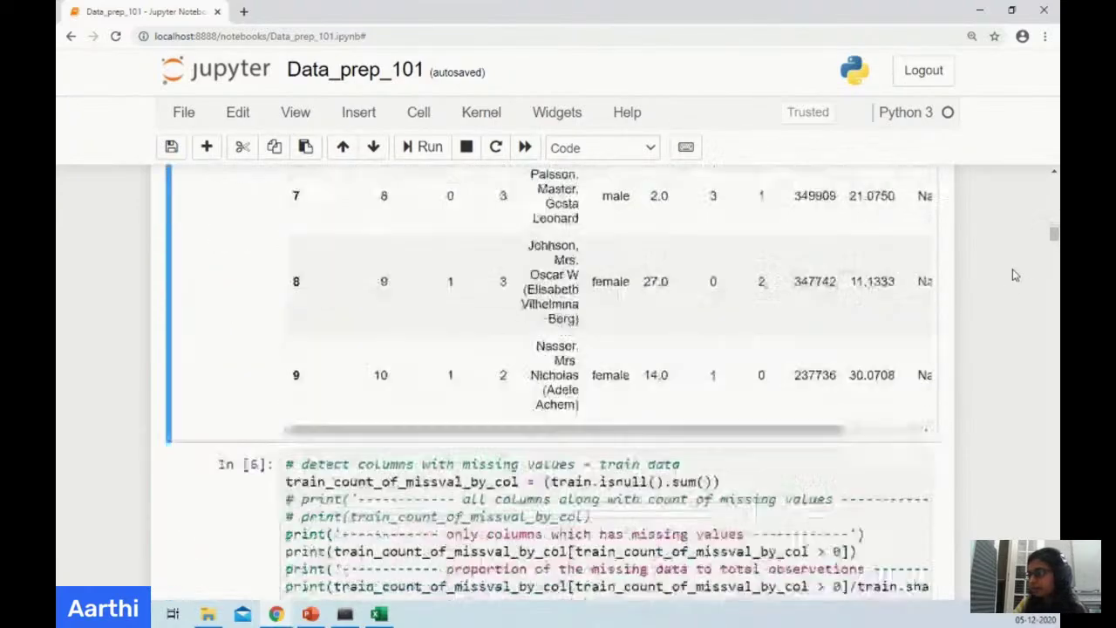
Examine the train missing-value cell, highlighting train.isnull() and extending the selection to include .sum().
scroll(1012, 275, down, 8)
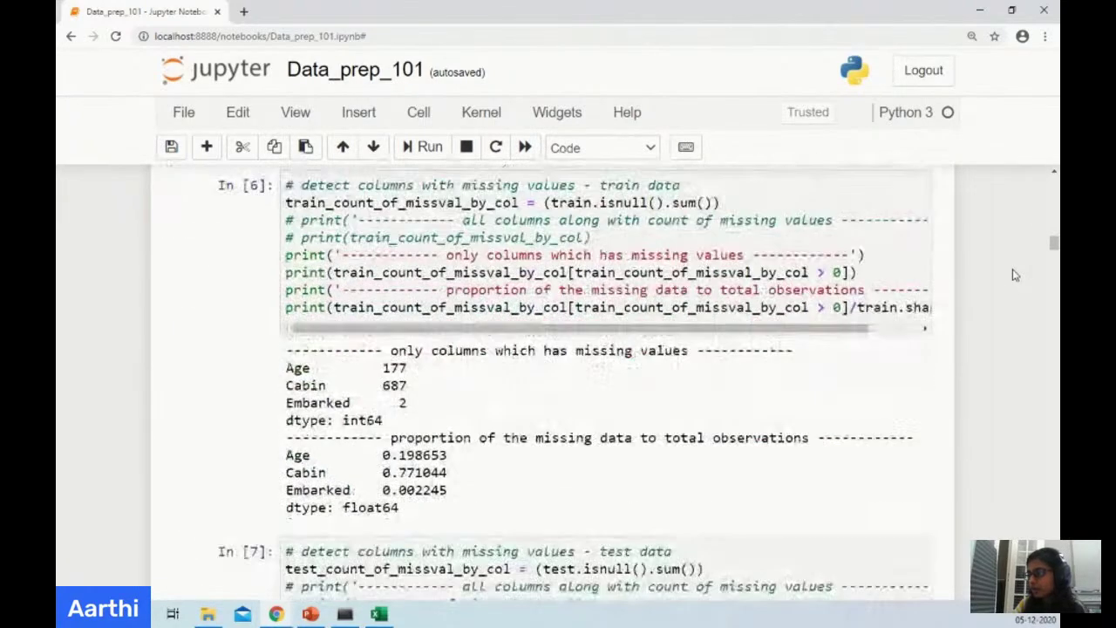
scroll(1012, 274, up, 1)
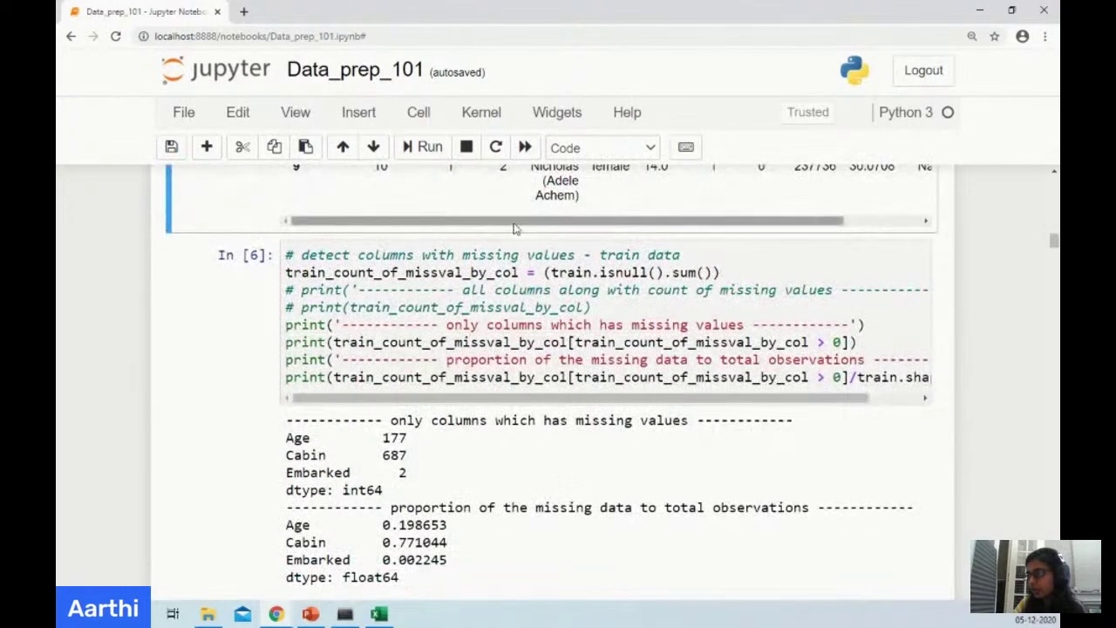
click(635, 290)
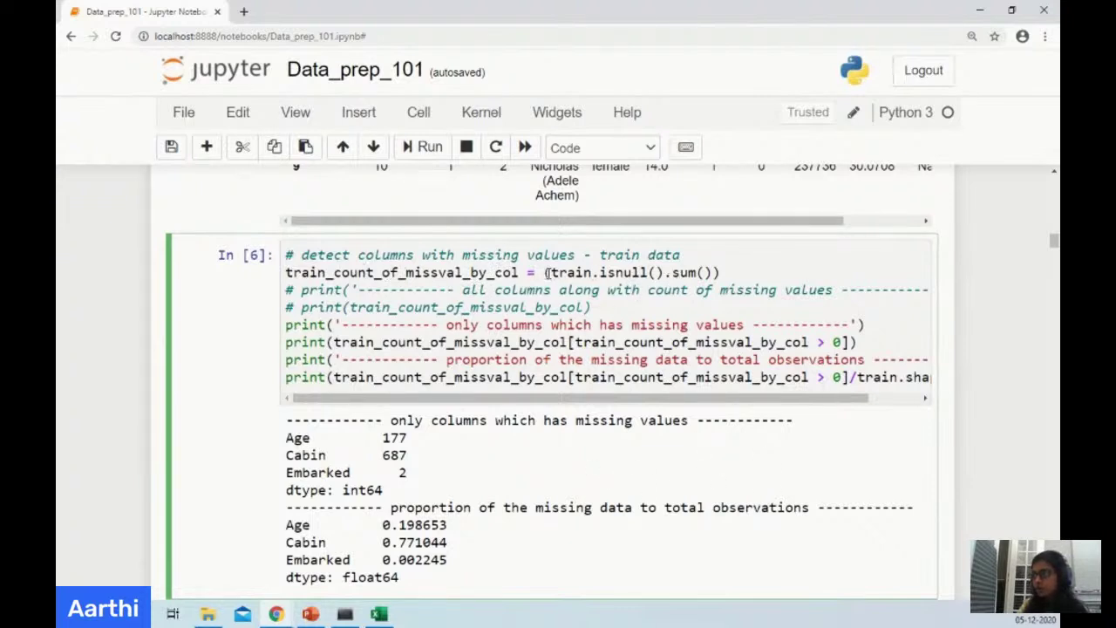
drag(546, 273, 667, 273)
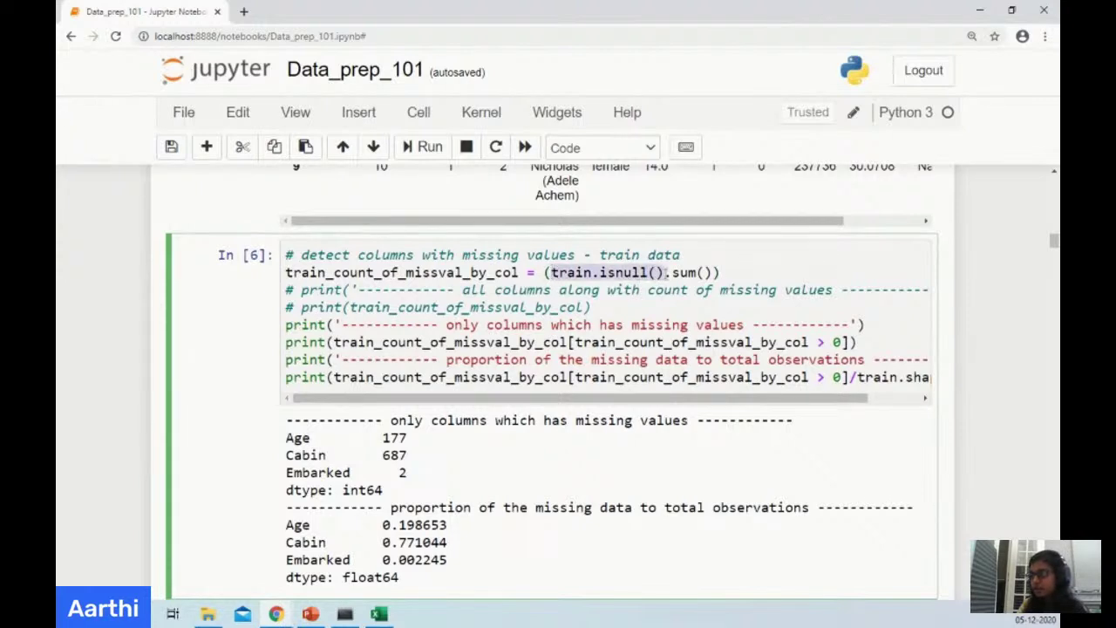
drag(667, 273, 717, 273)
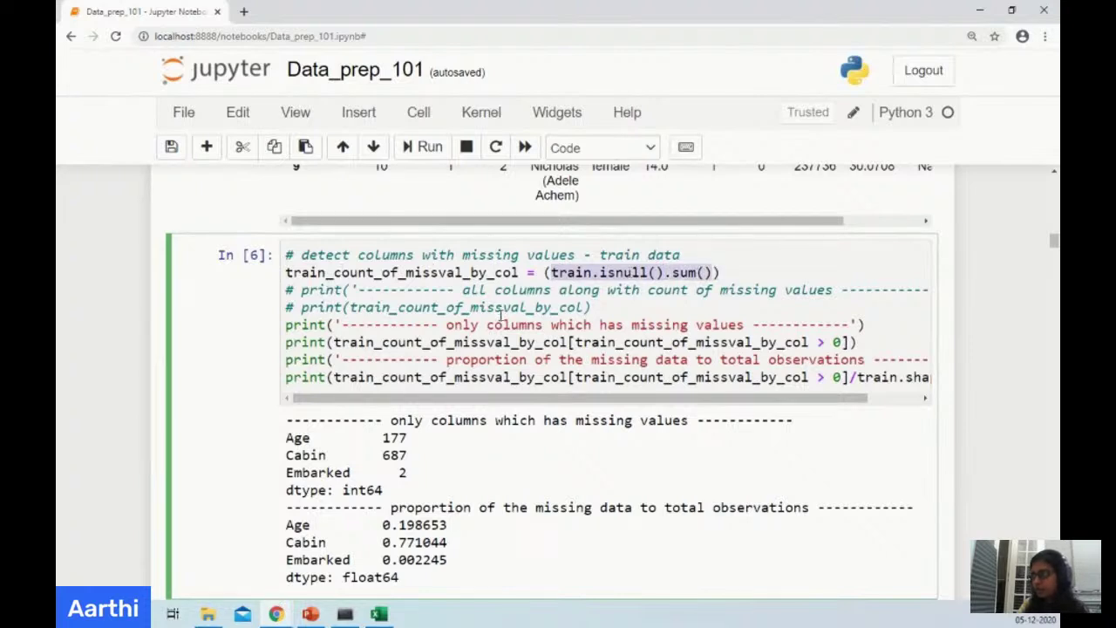
Uncomment the two print lines for all columns' missing-value counts in the train data cell and run it.
scroll(500, 315, down, 1)
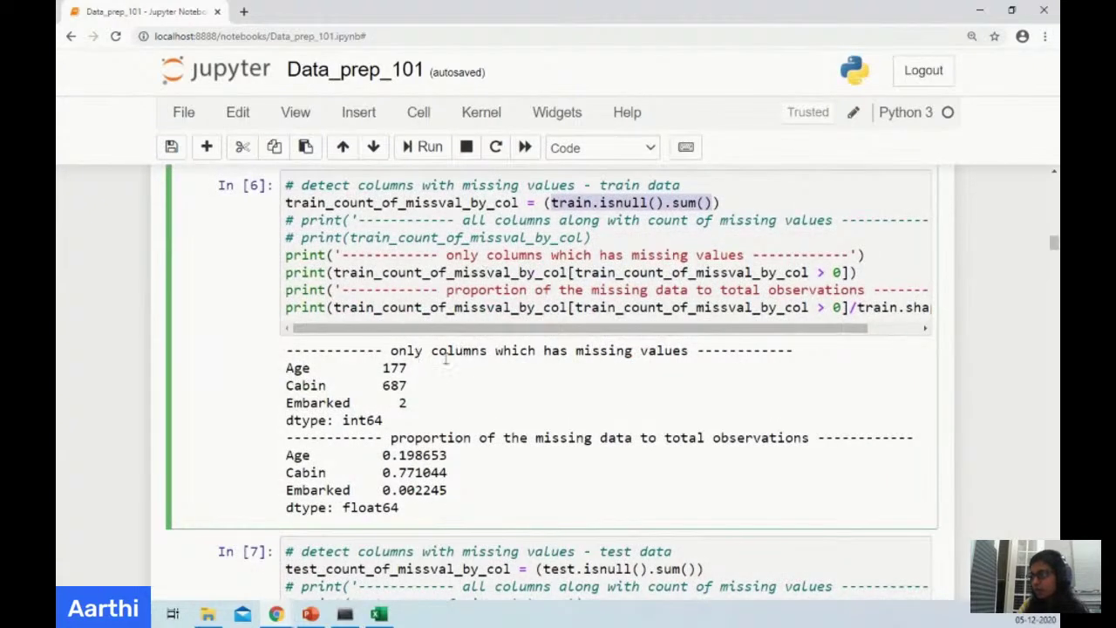
click(515, 225)
key(Home)
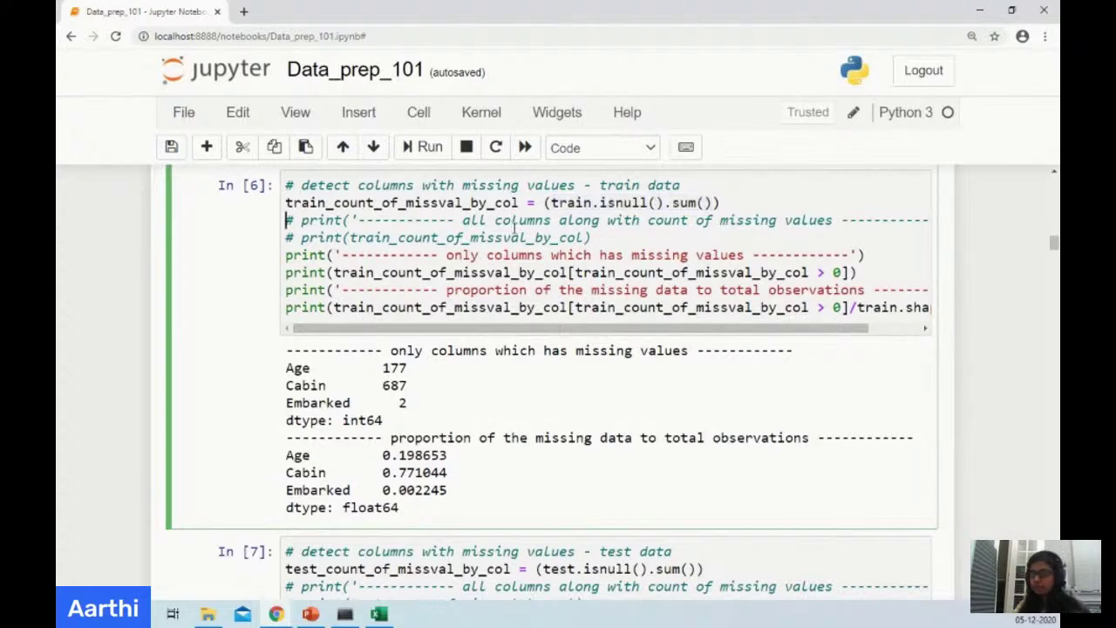
key(shift+Down)
key(shift+Down)
key(ctrl+slash)
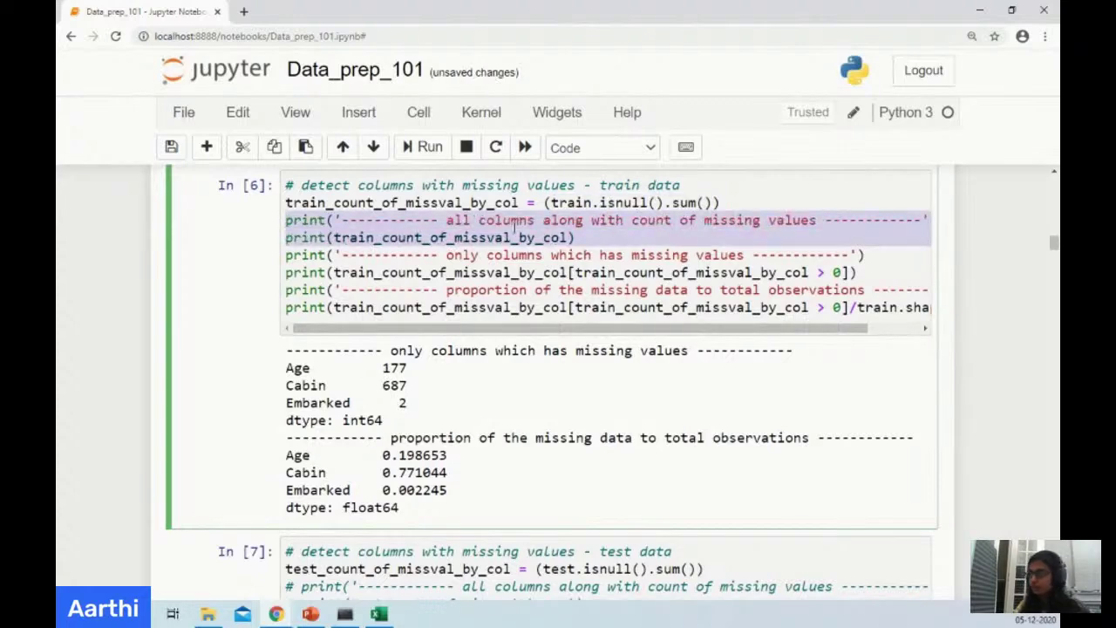
key(shift+Return)
Review the train data's missing-value count for every column, from PassengerId to Embarked.
scroll(515, 233, up, 3)
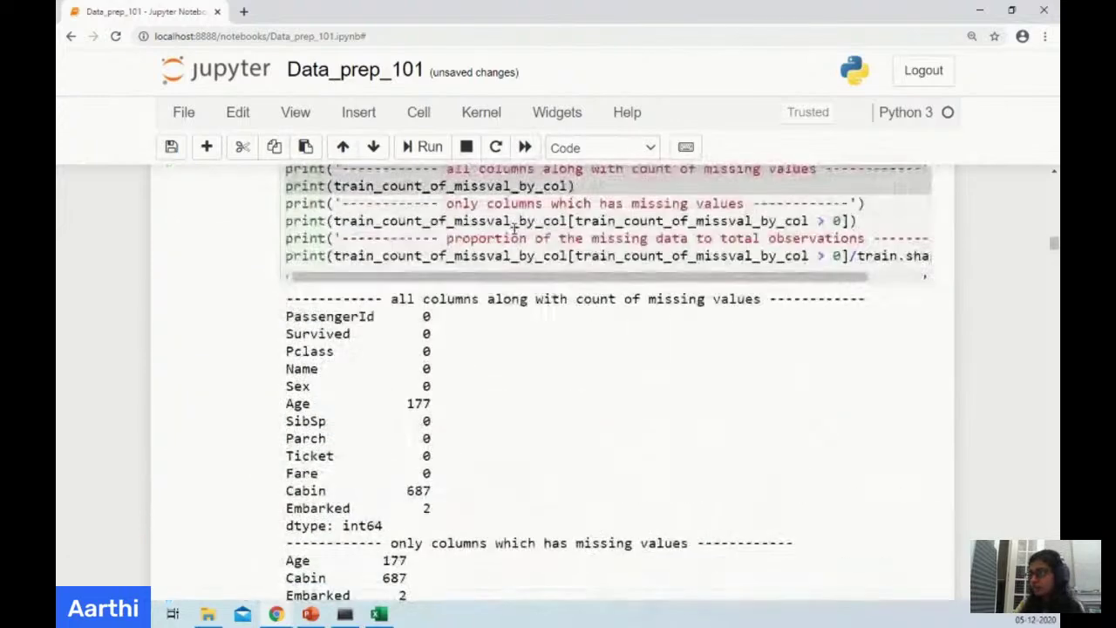
click(438, 323)
click(593, 192)
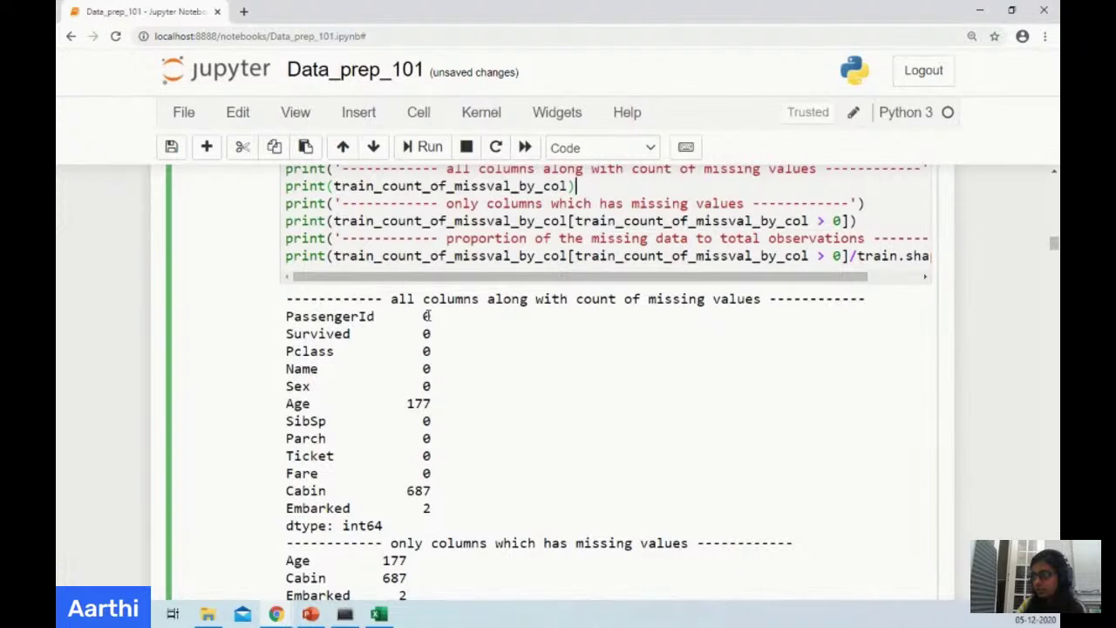
drag(438, 323, 439, 388)
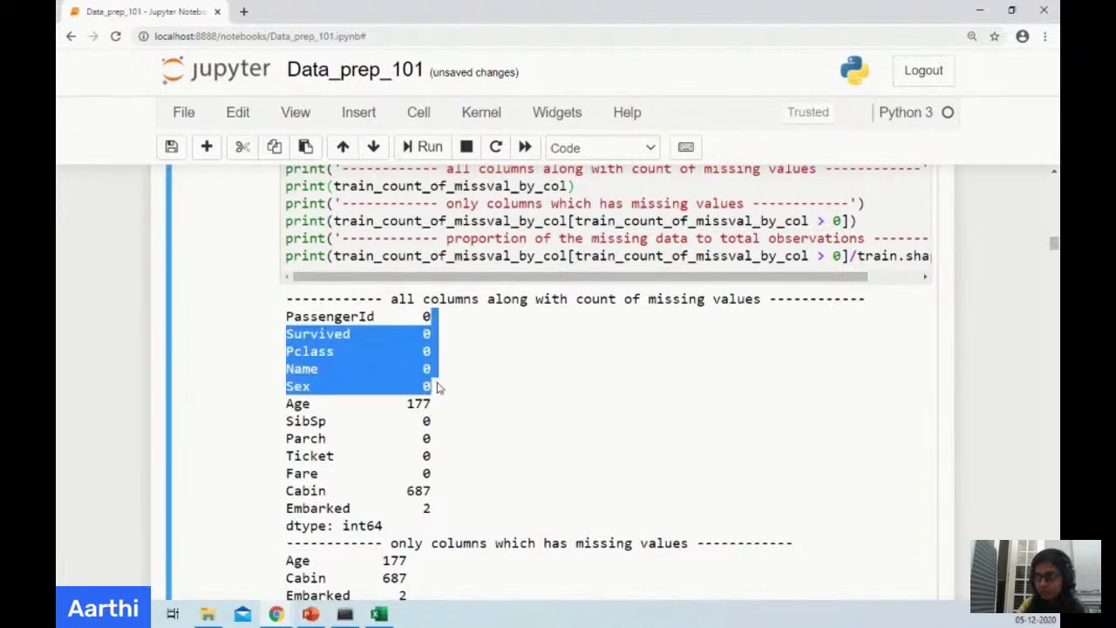
click(439, 403)
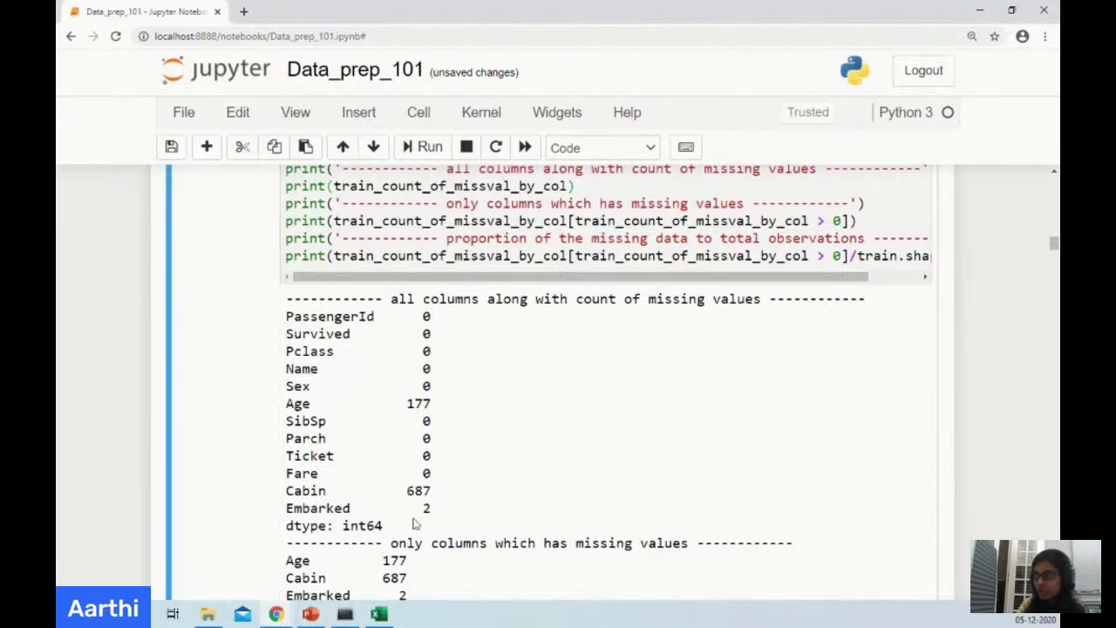
drag(430, 509, 271, 404)
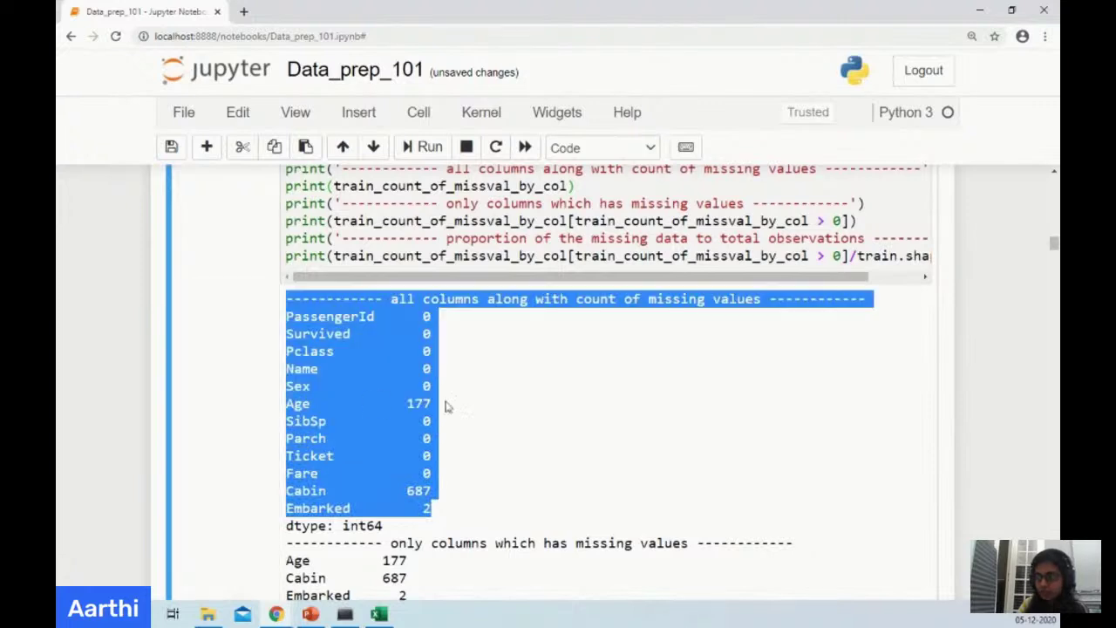
click(549, 408)
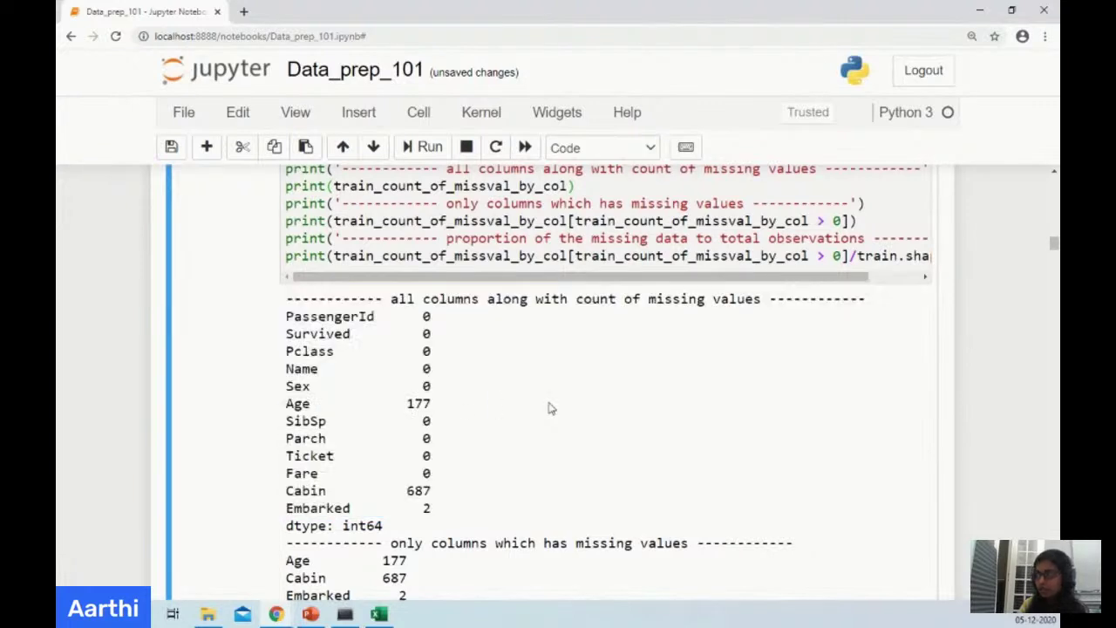
Check the proportion of missing train data for Age, Cabin and Embarked, highlighting each value or row in turn.
scroll(510, 261, down, 2)
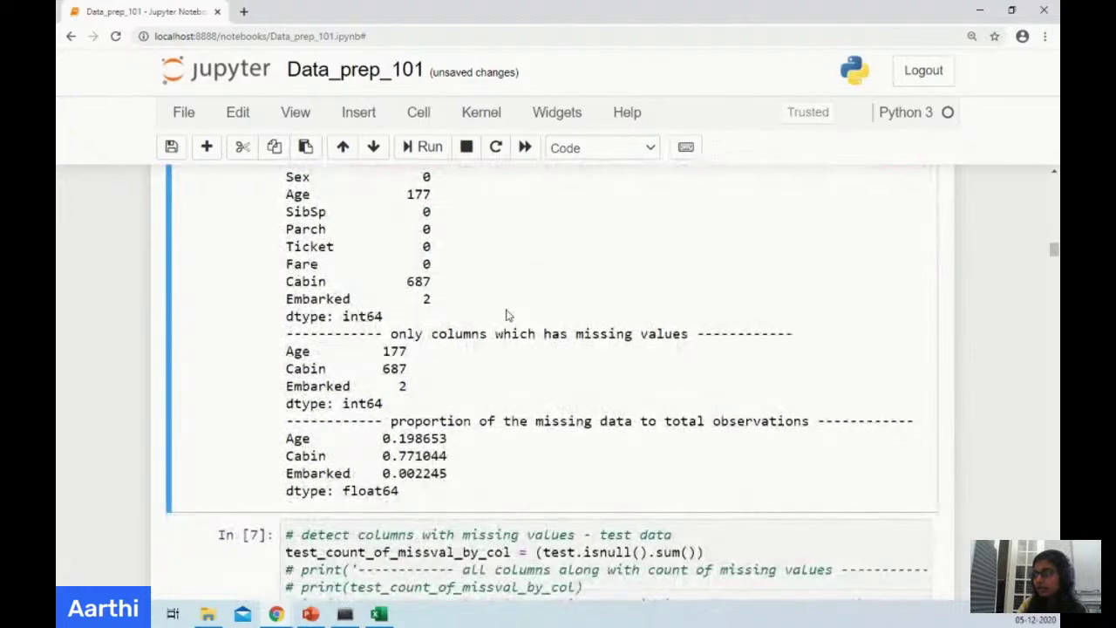
scroll(509, 315, down, 1)
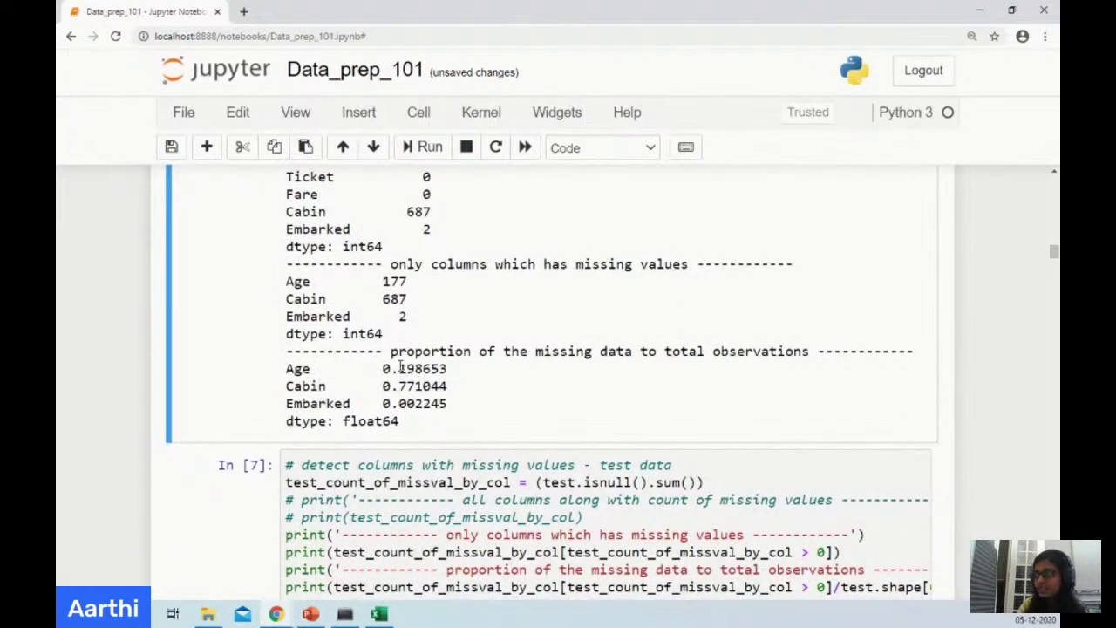
drag(399, 368, 450, 371)
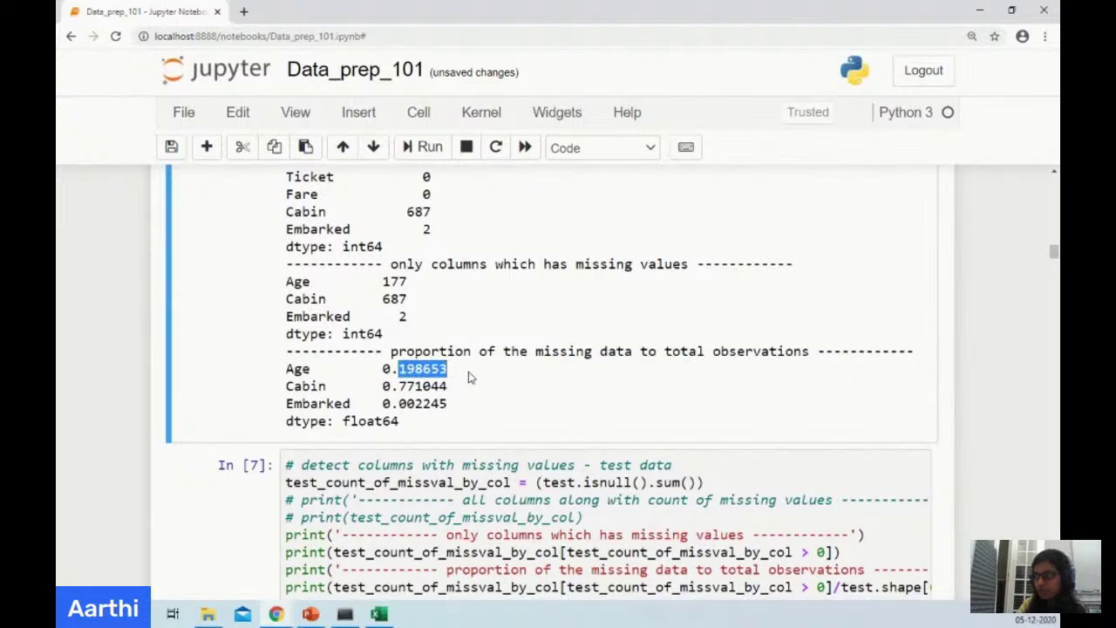
click(429, 368)
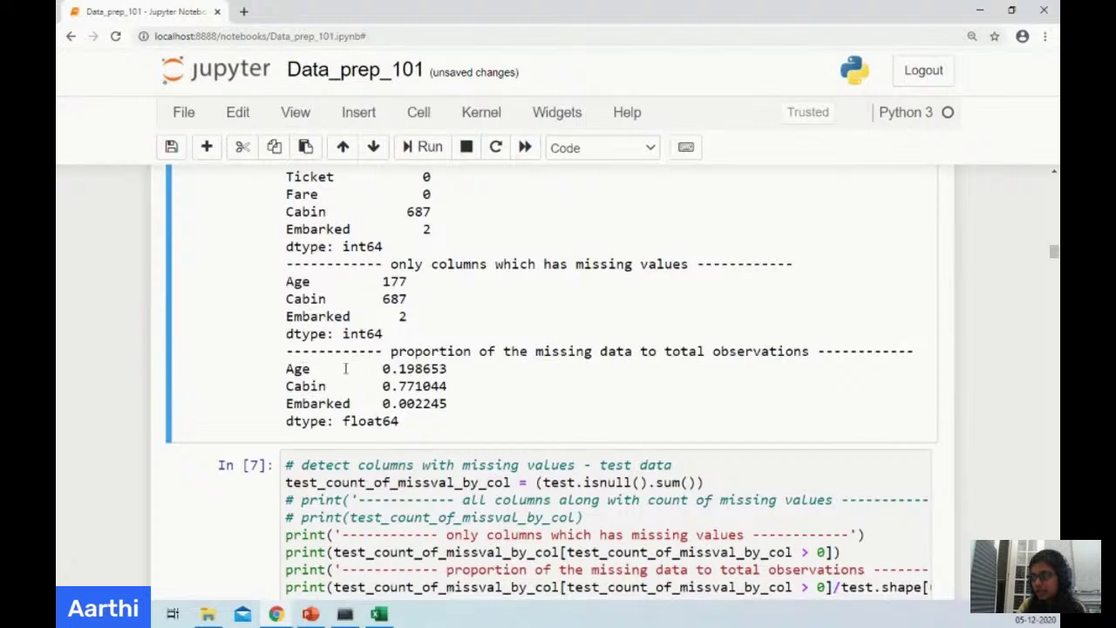
drag(464, 392, 287, 386)
click(452, 408)
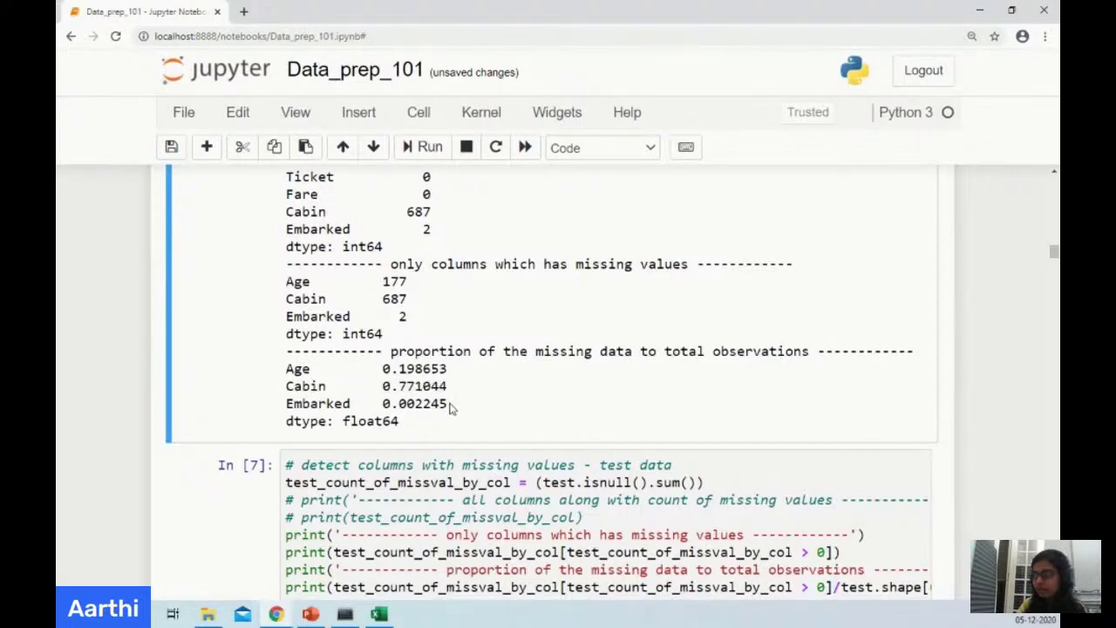
drag(452, 408, 287, 399)
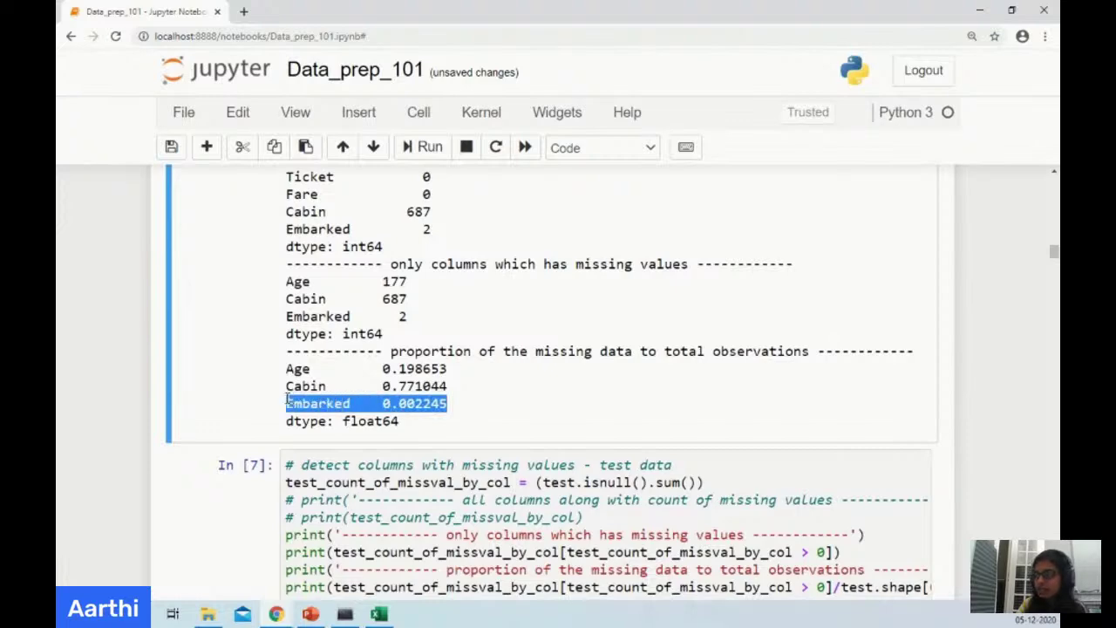
click(569, 412)
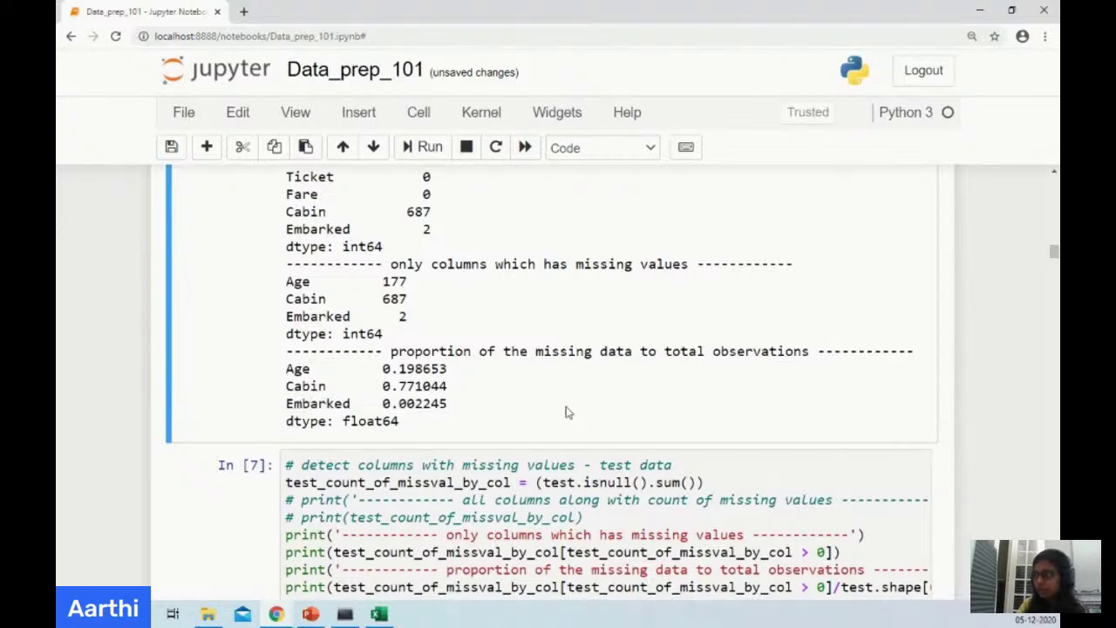
Review the test data's missing-value cell and its output of missing counts and proportions by column.
scroll(485, 359, down, 3)
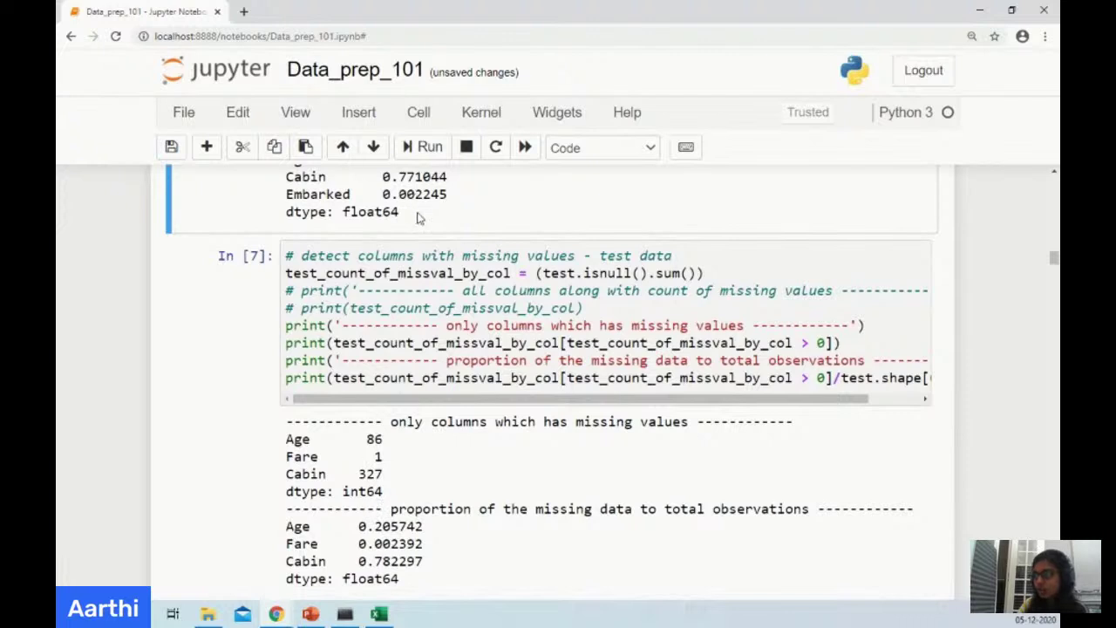
click(446, 310)
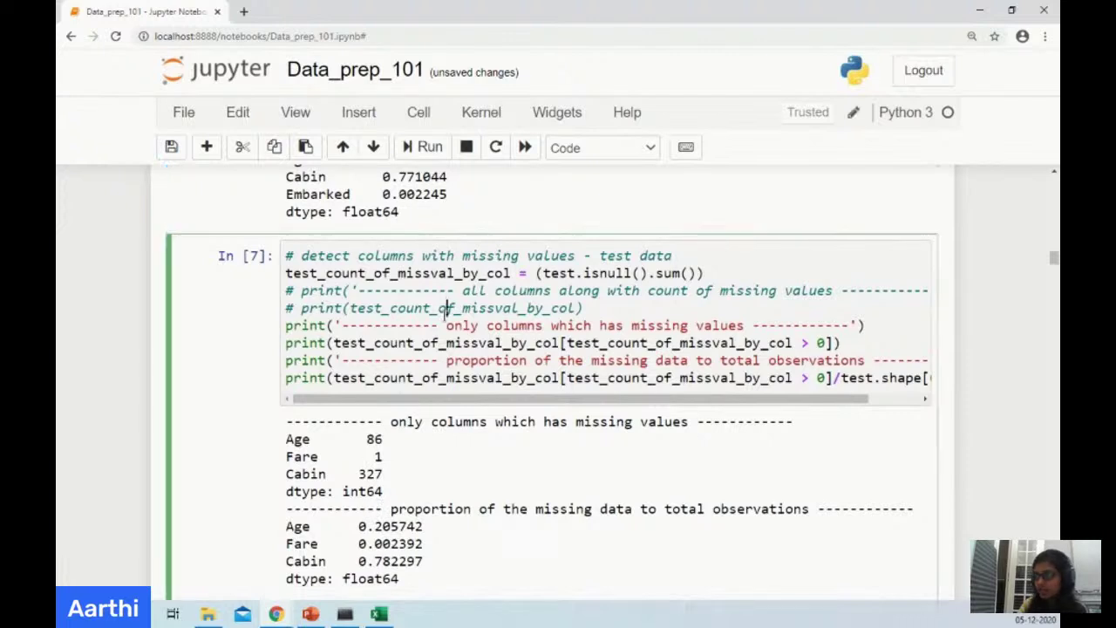
click(616, 313)
scroll(616, 313, down, 2)
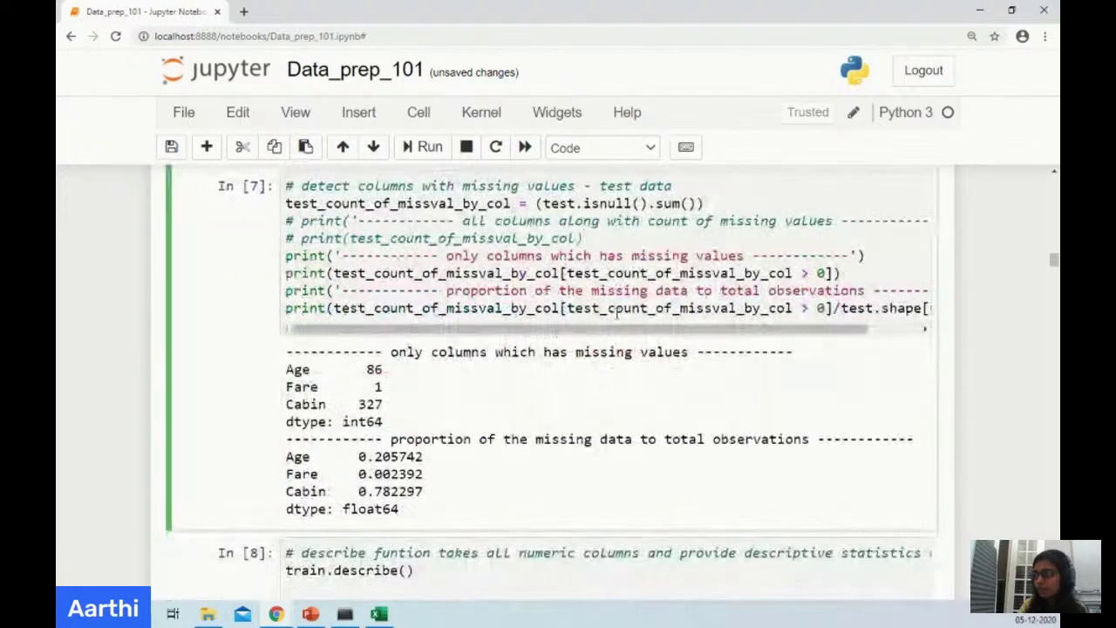
click(540, 332)
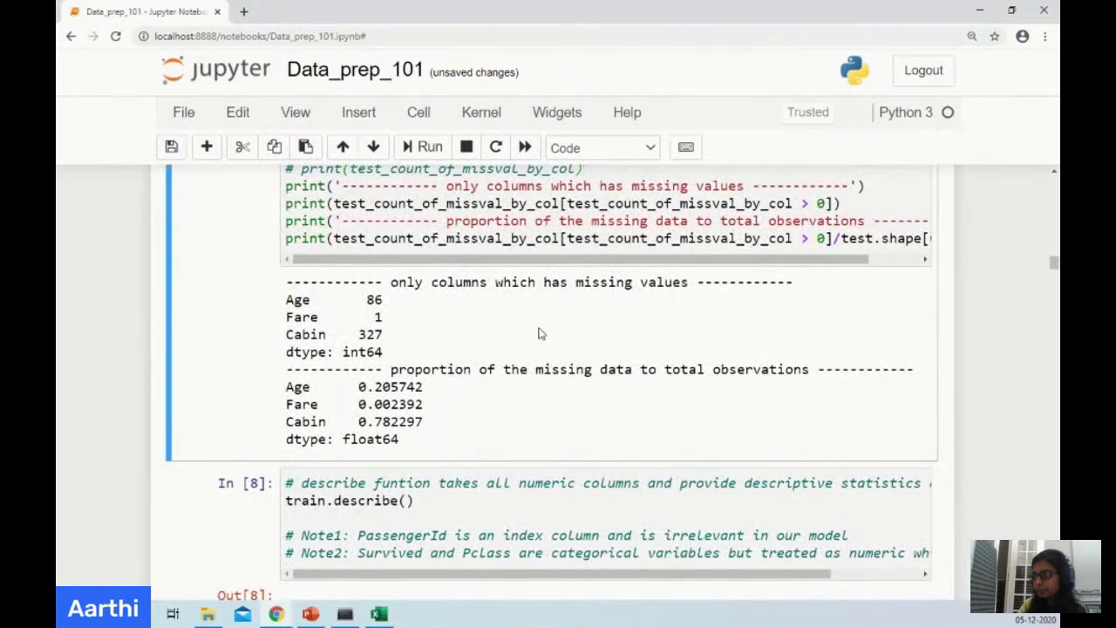
Examine the train.describe() statistics for the numeric columns, highlighting the count value in the Age column.
scroll(540, 332, down, 3)
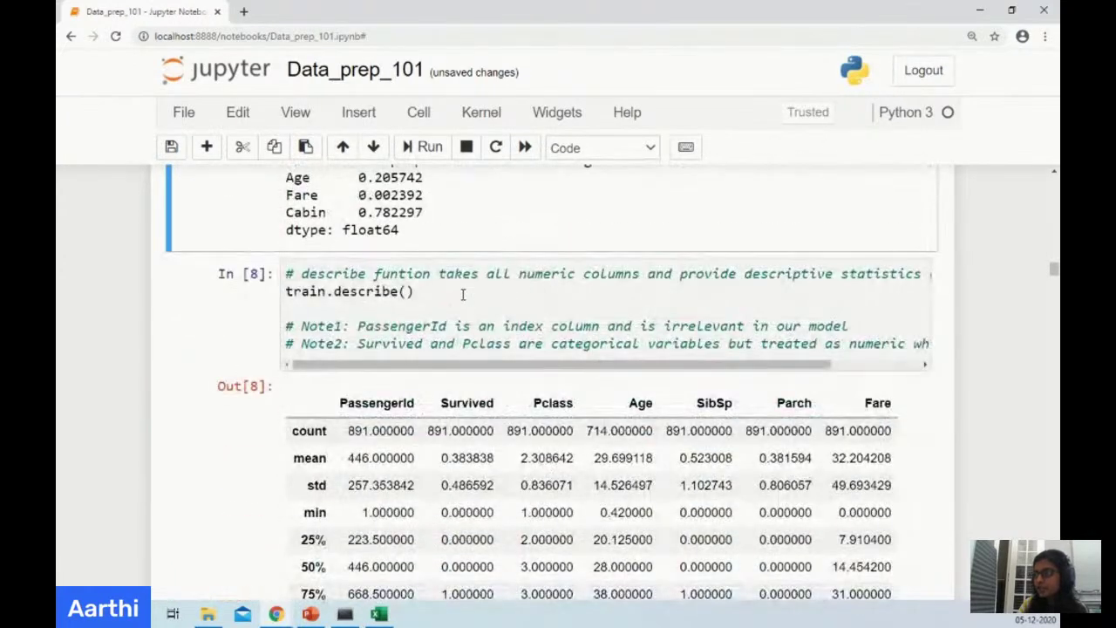
click(460, 291)
scroll(454, 292, down, 1)
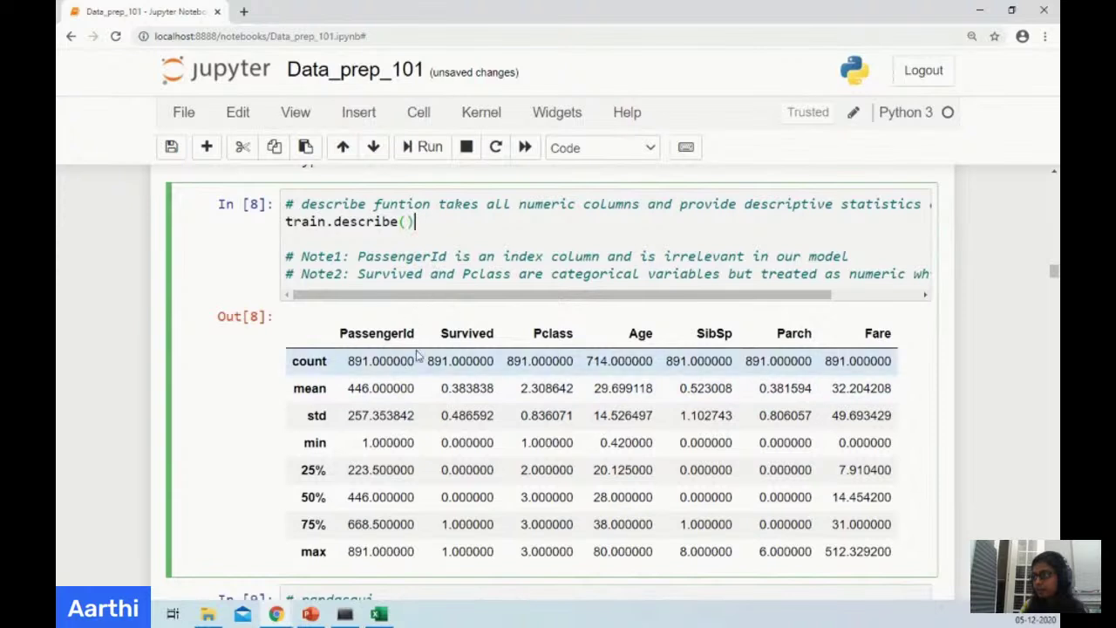
scroll(429, 358, down, 1)
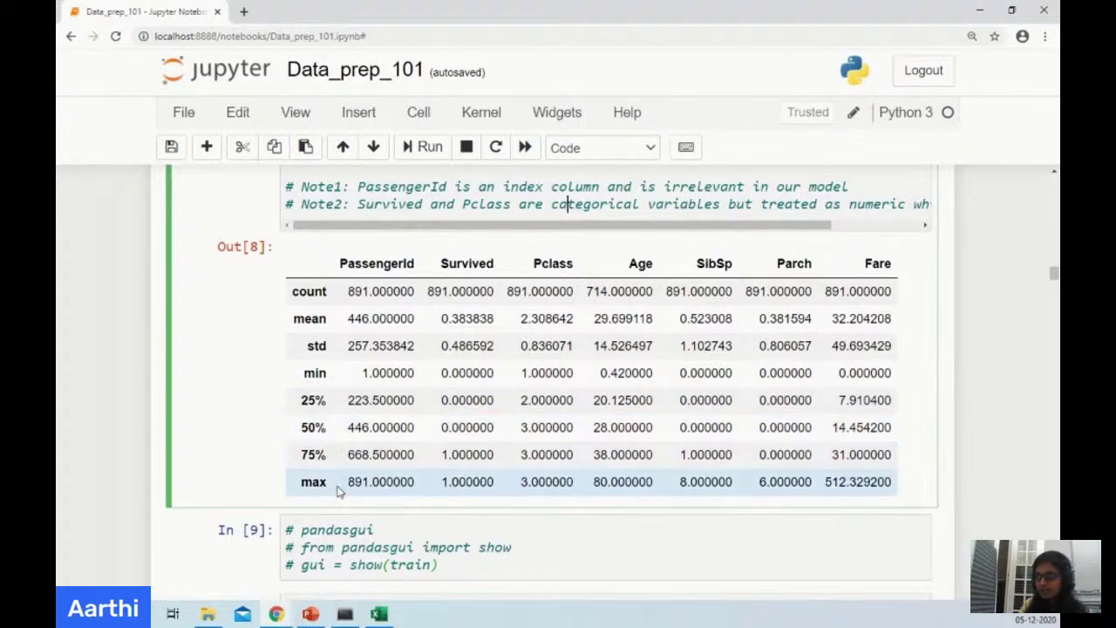
click(383, 272)
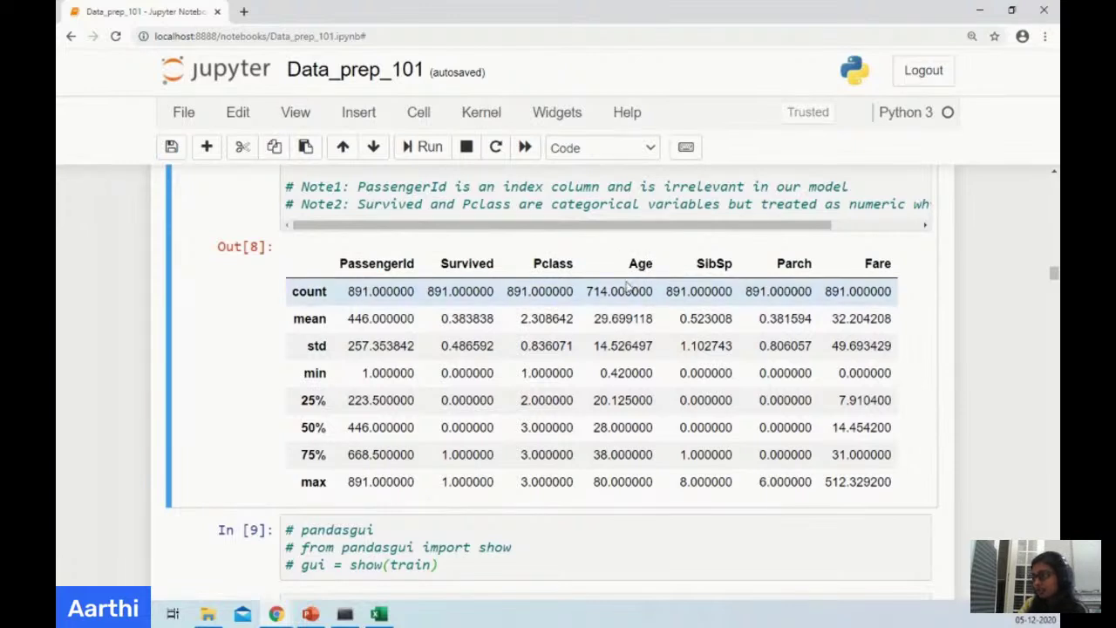
drag(586, 291, 655, 291)
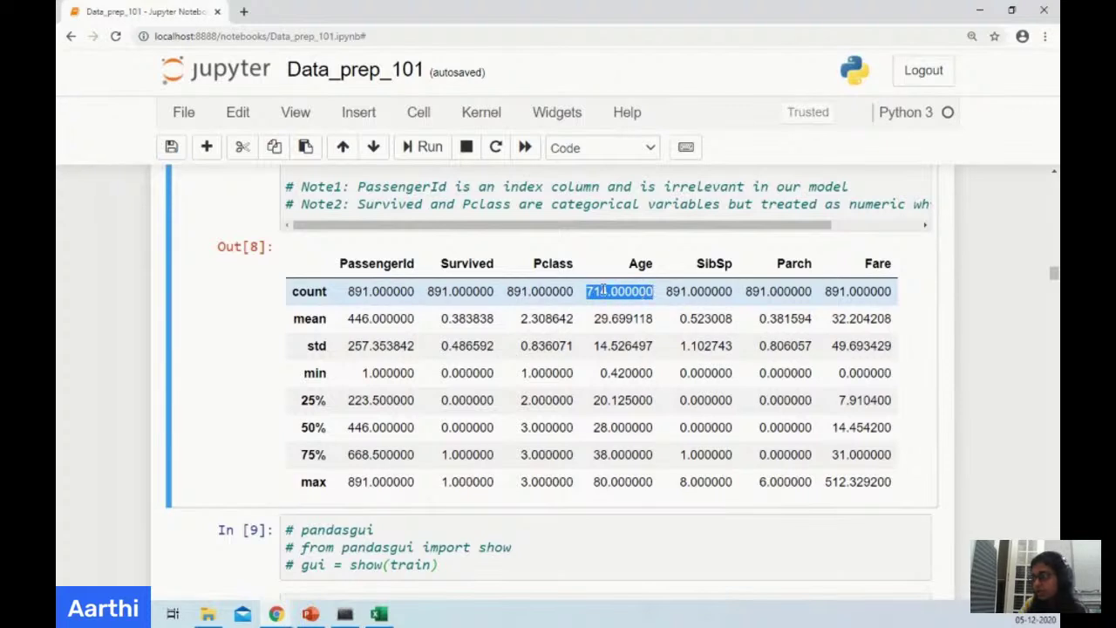
click(630, 317)
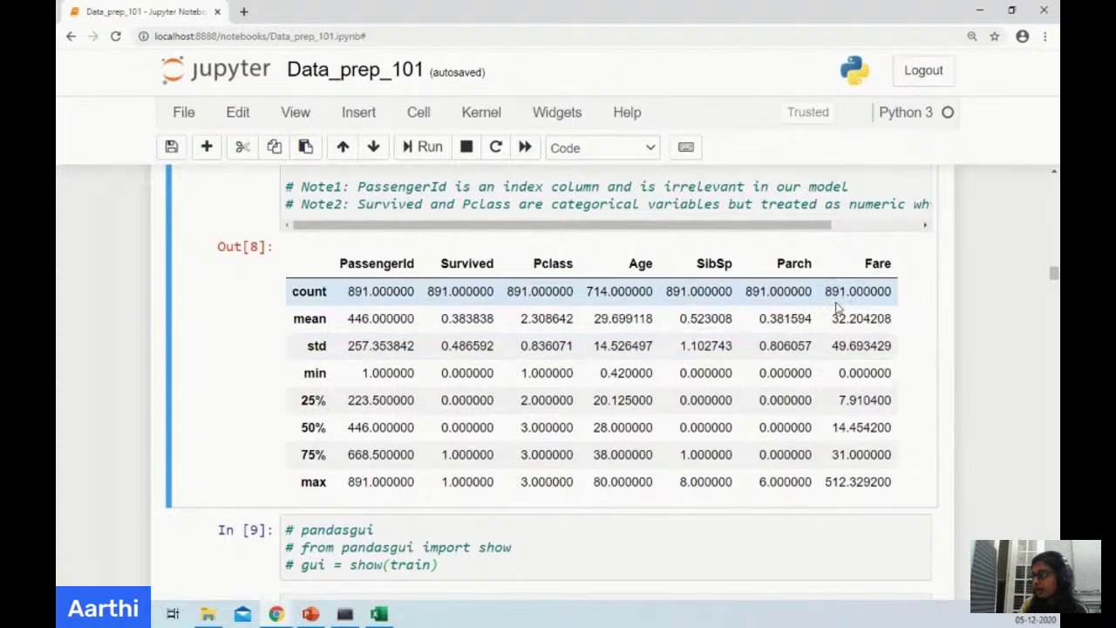
Check the remaining Fare statistics, then highlight the three commented-out lines in the pandasgui cell.
scroll(837, 307, down, 1)
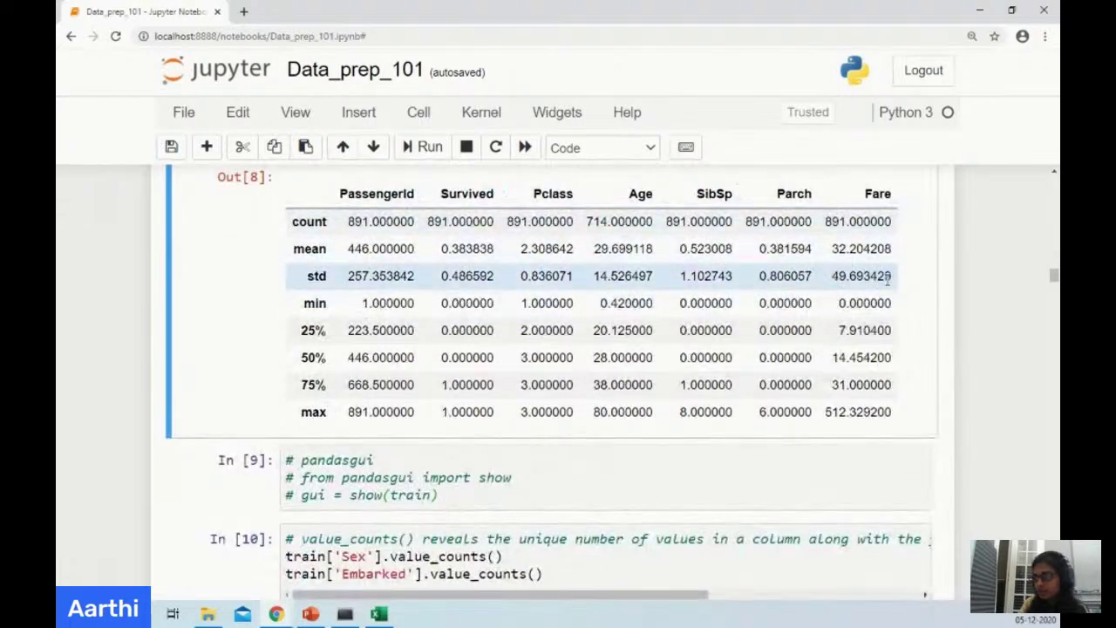
scroll(898, 361, down, 1)
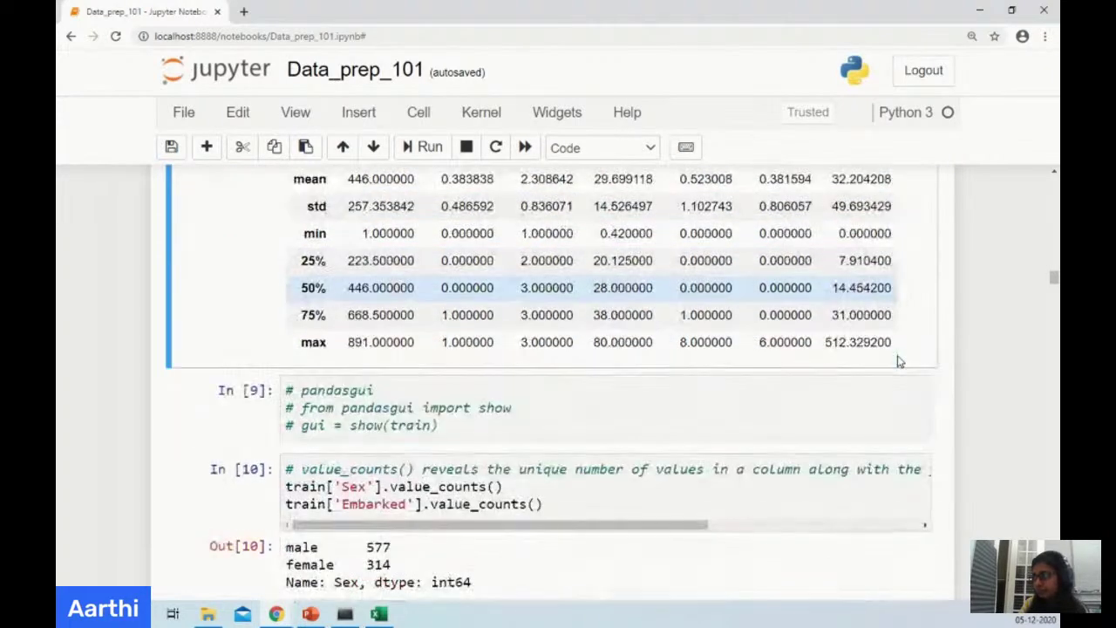
scroll(900, 361, down, 2)
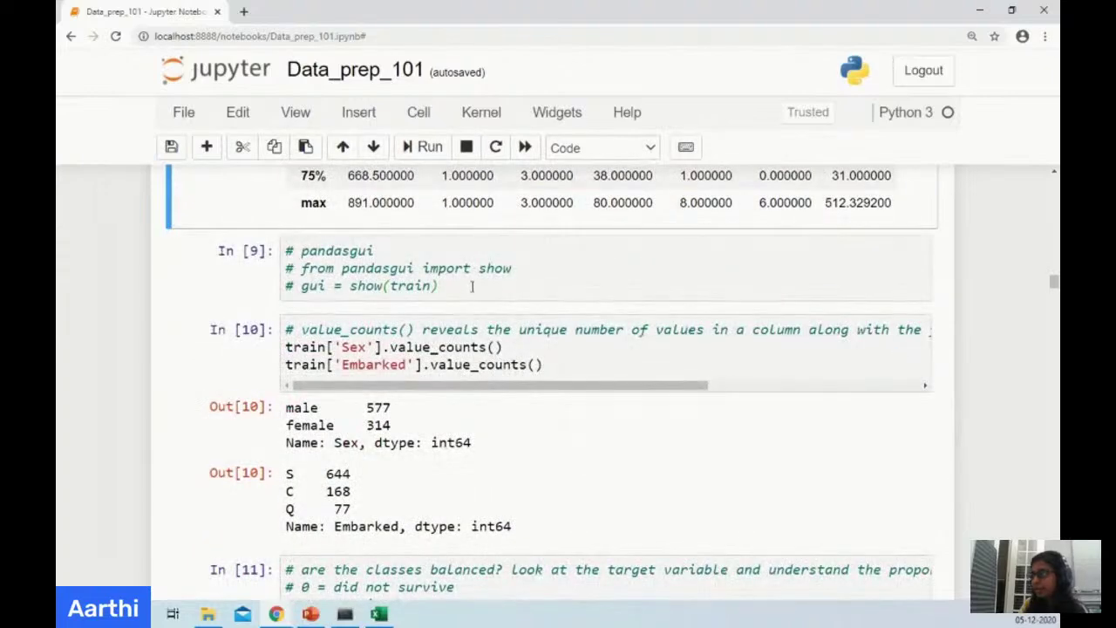
drag(474, 282, 244, 251)
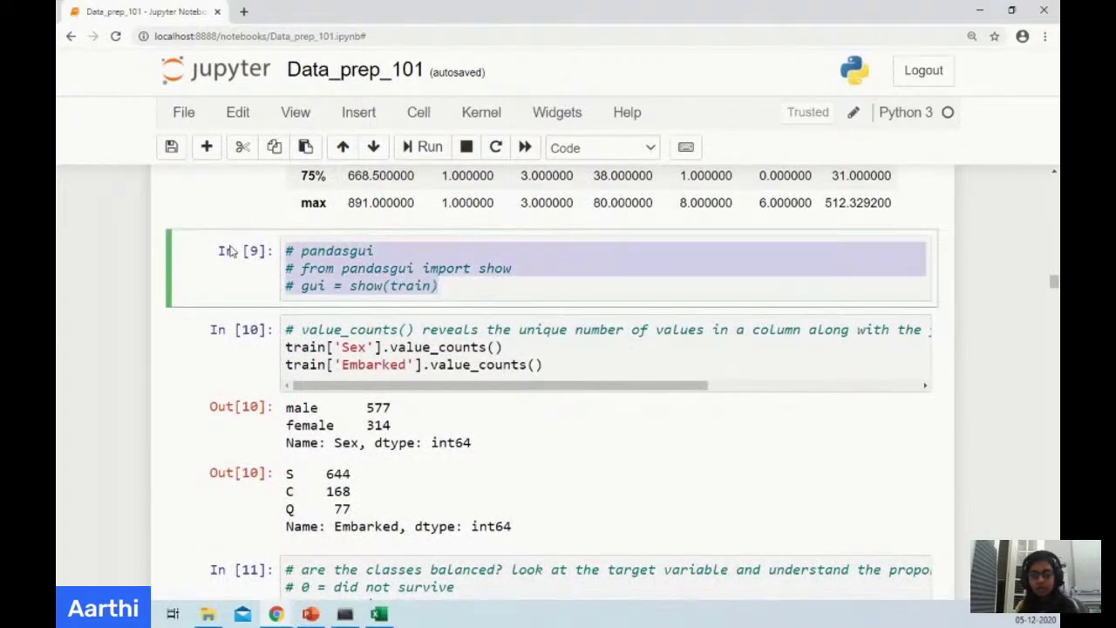
Uncomment the import and show(train) lines of the pandasgui cell, keeping its title line as a comment, and run the cell.
key(ctrl+slash)
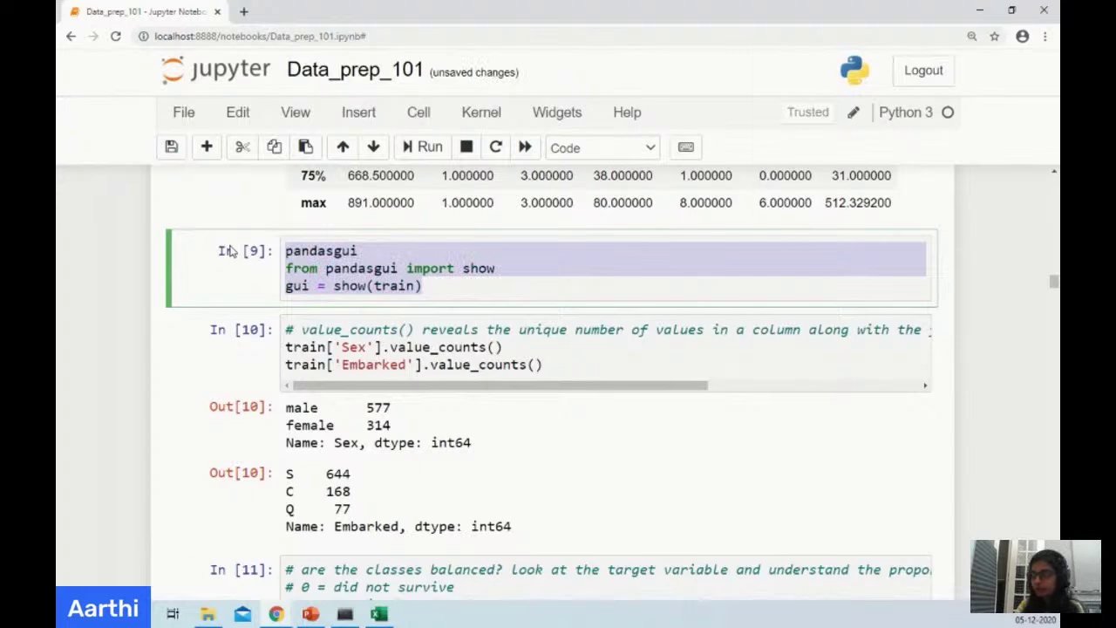
key(shift+Return)
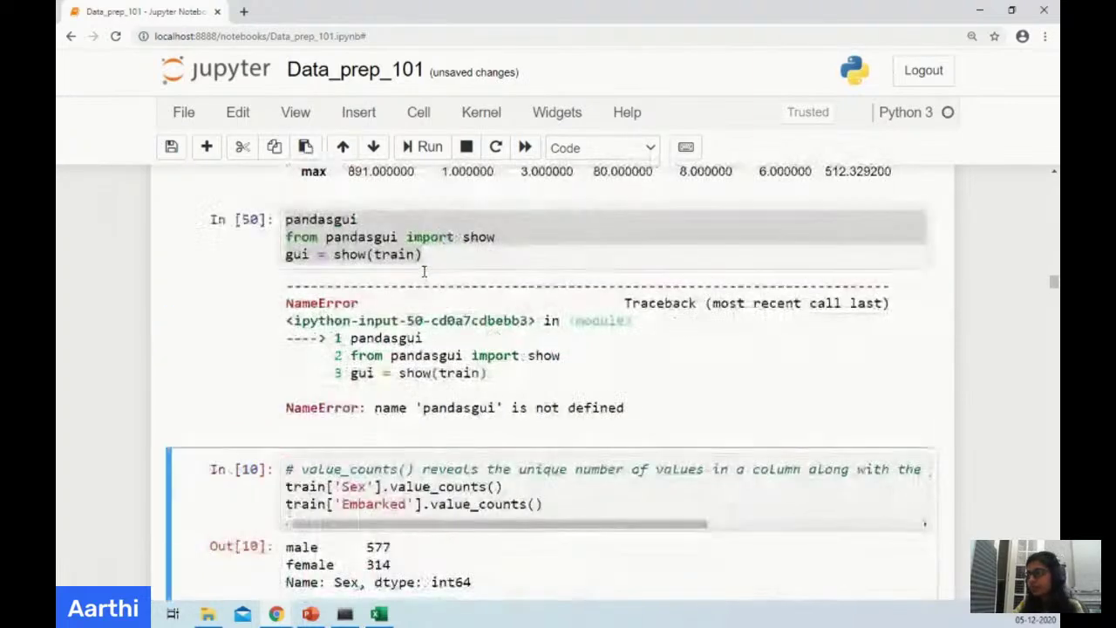
scroll(424, 272, up, 1)
click(389, 295)
key(ctrl+slash)
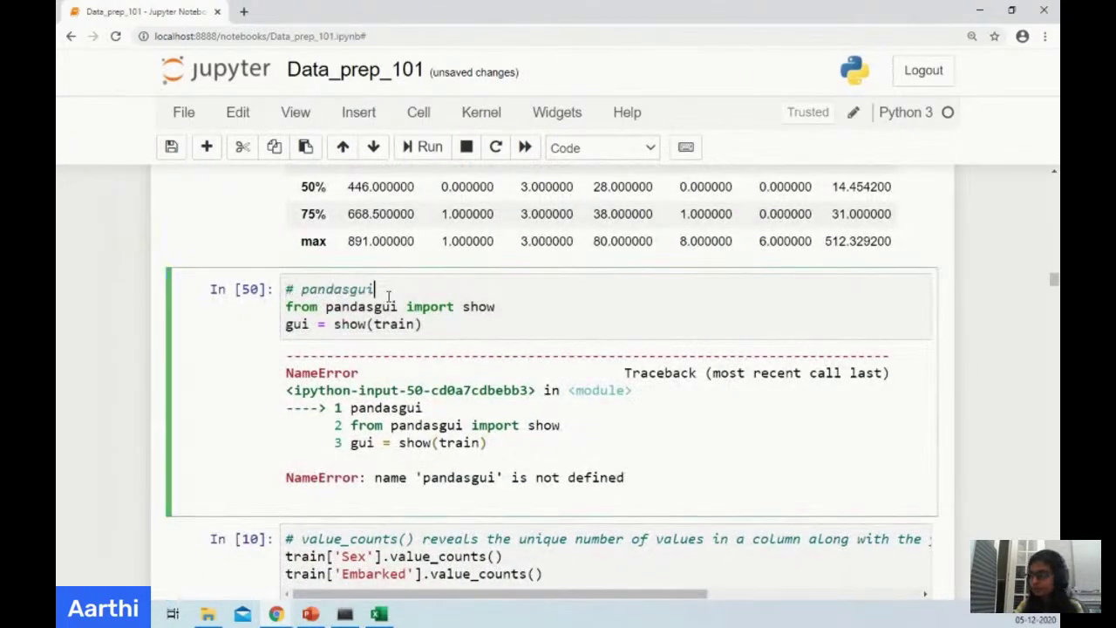
key(shift+Return)
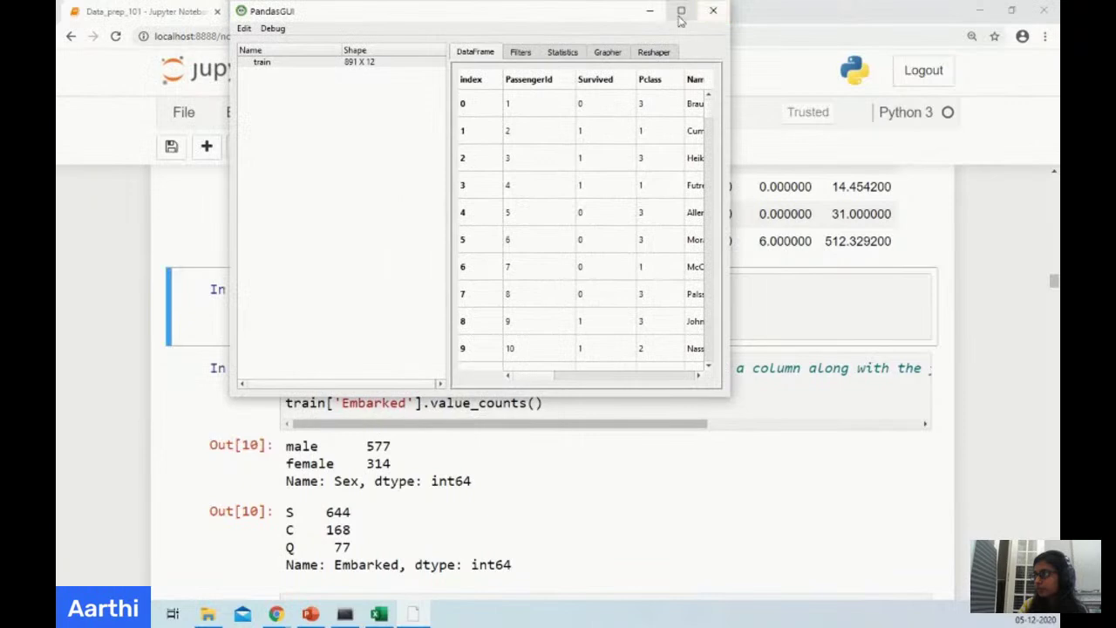
Maximize the PandasGUI window and look through the train DataFrame's columns, its filters and its column statistics.
click(681, 11)
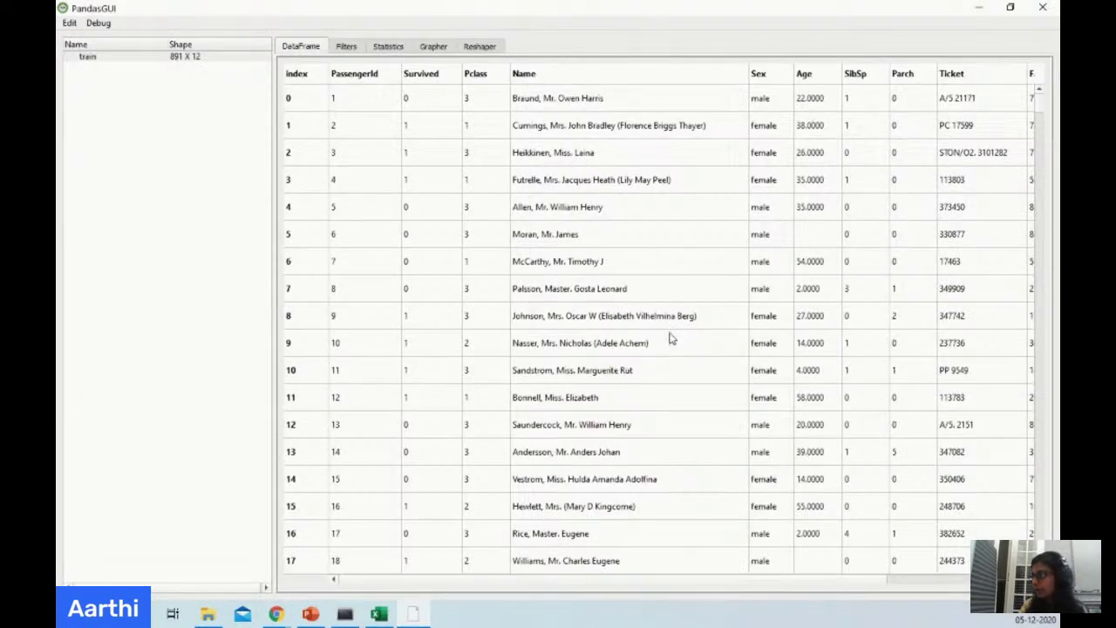
scroll(450, 584, right, 1)
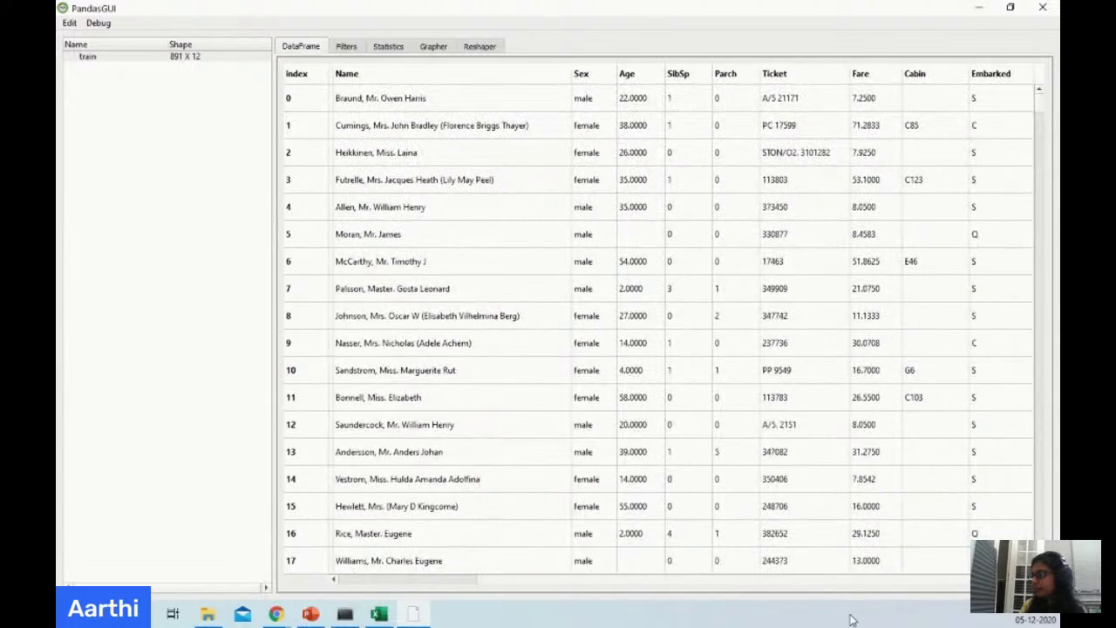
scroll(359, 574, left, 2)
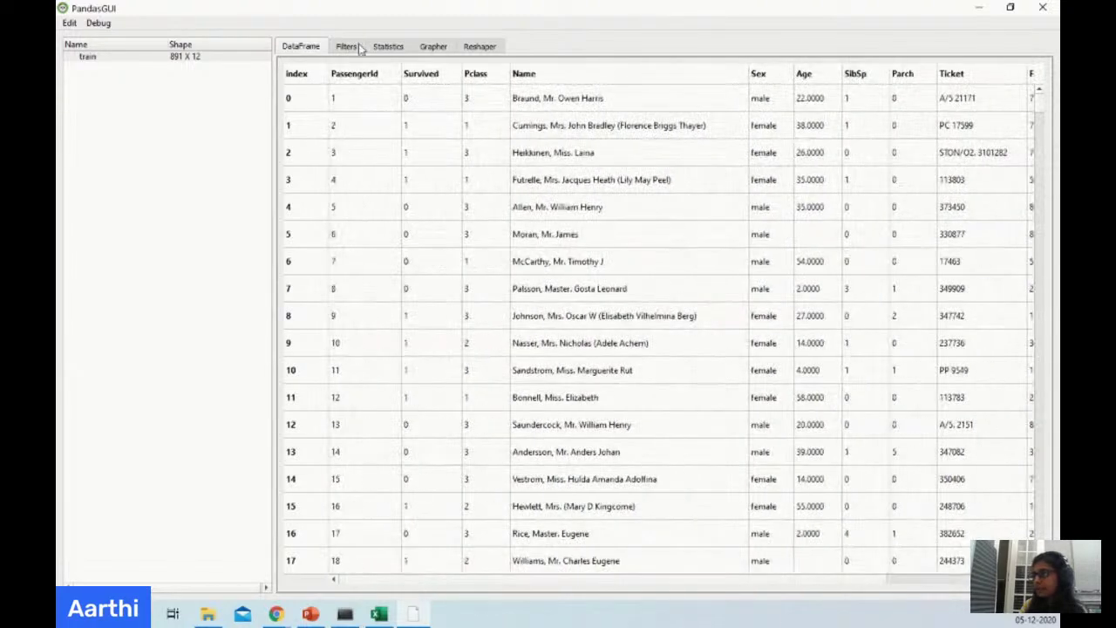
click(349, 46)
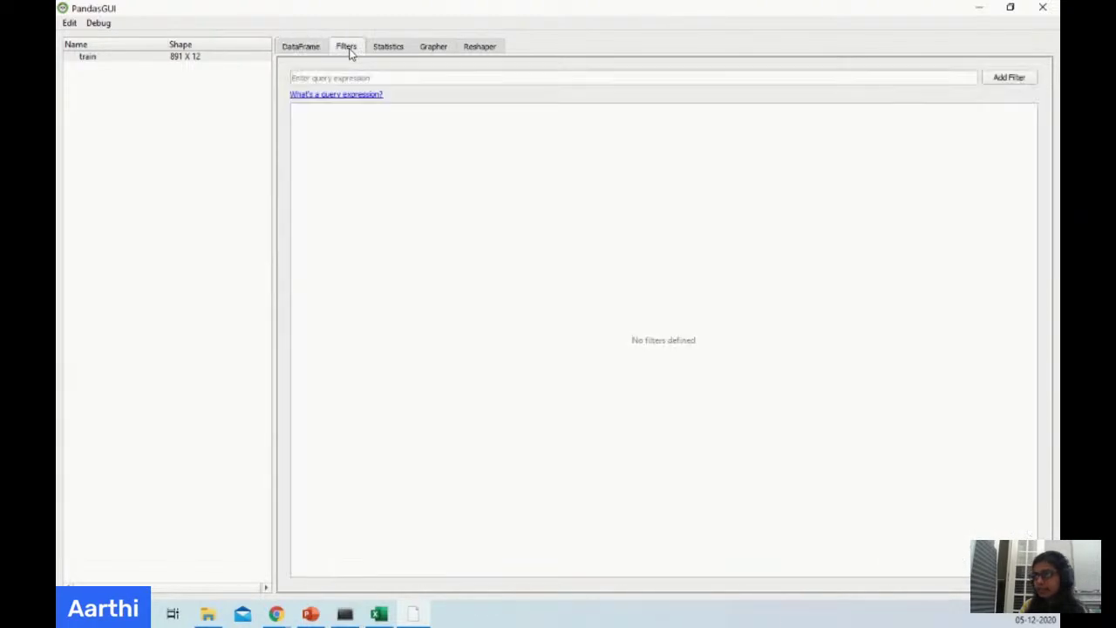
click(384, 78)
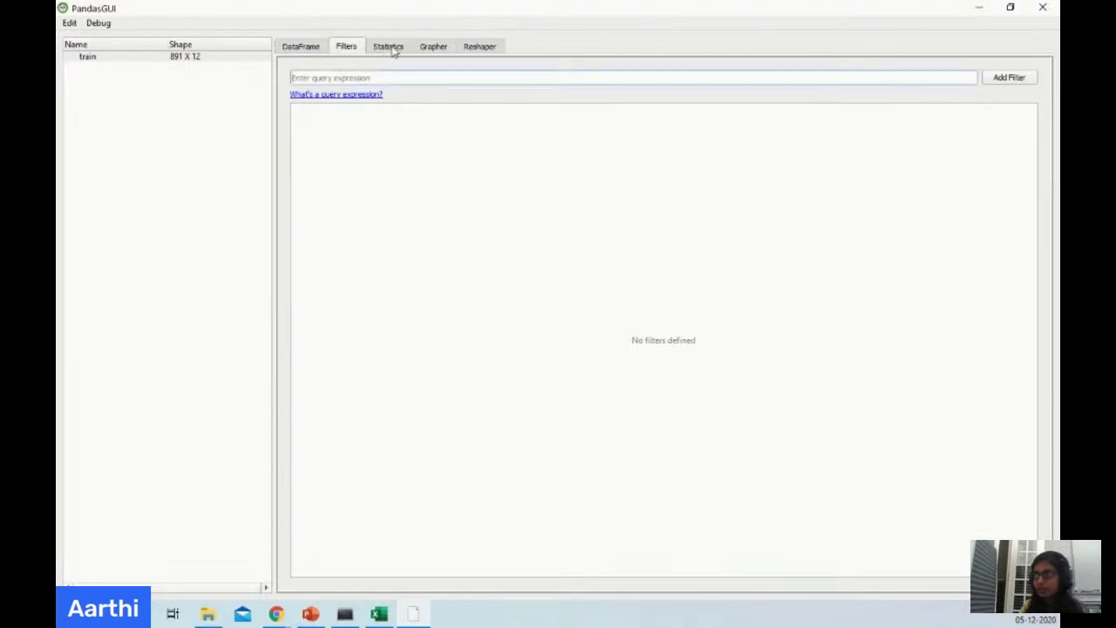
click(389, 48)
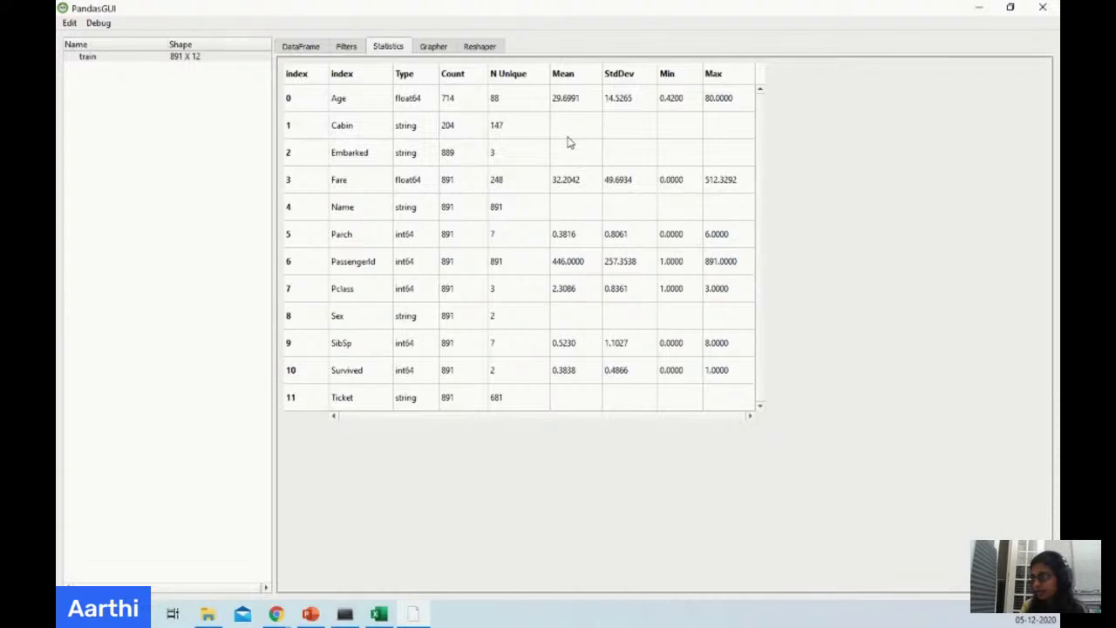
Plot a histogram in the Grapher with Survived as both x and color, and read the count of each bar.
click(441, 48)
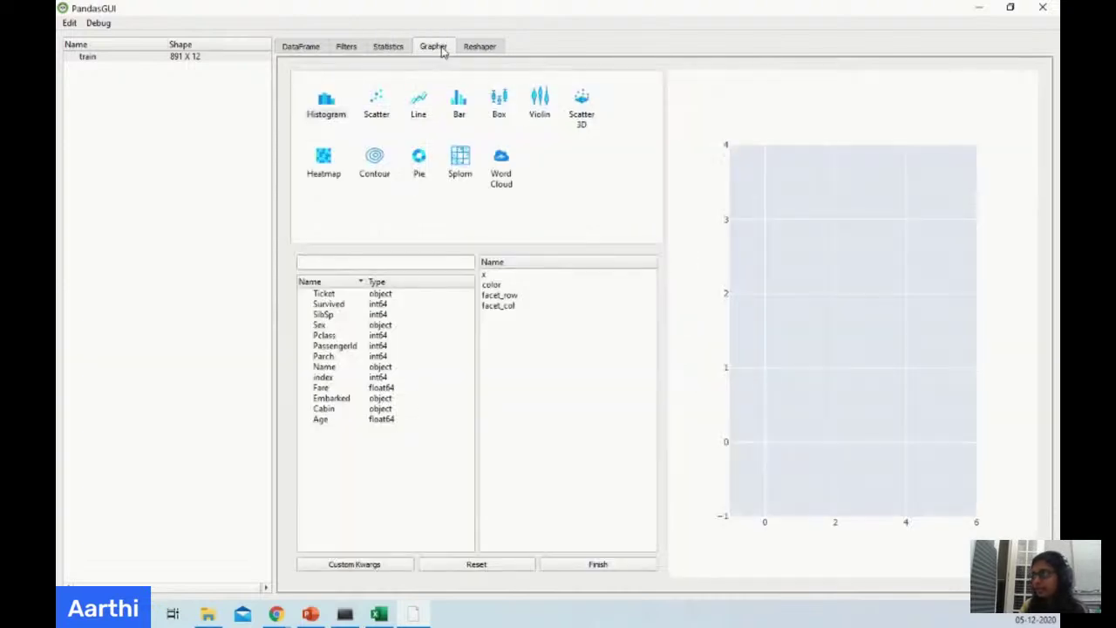
click(340, 123)
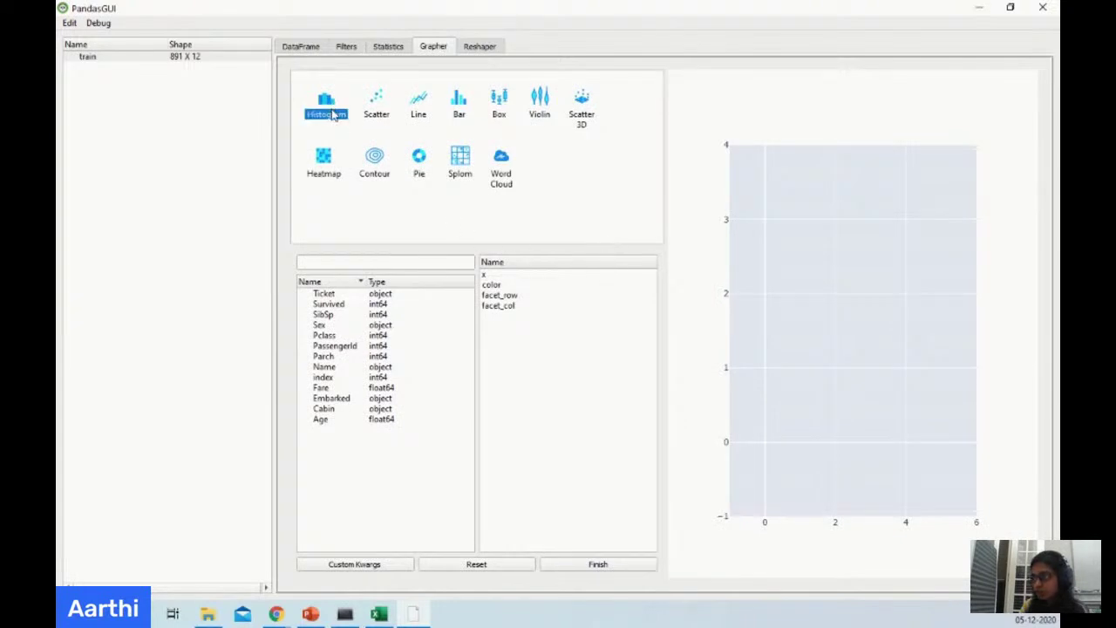
drag(341, 305, 499, 279)
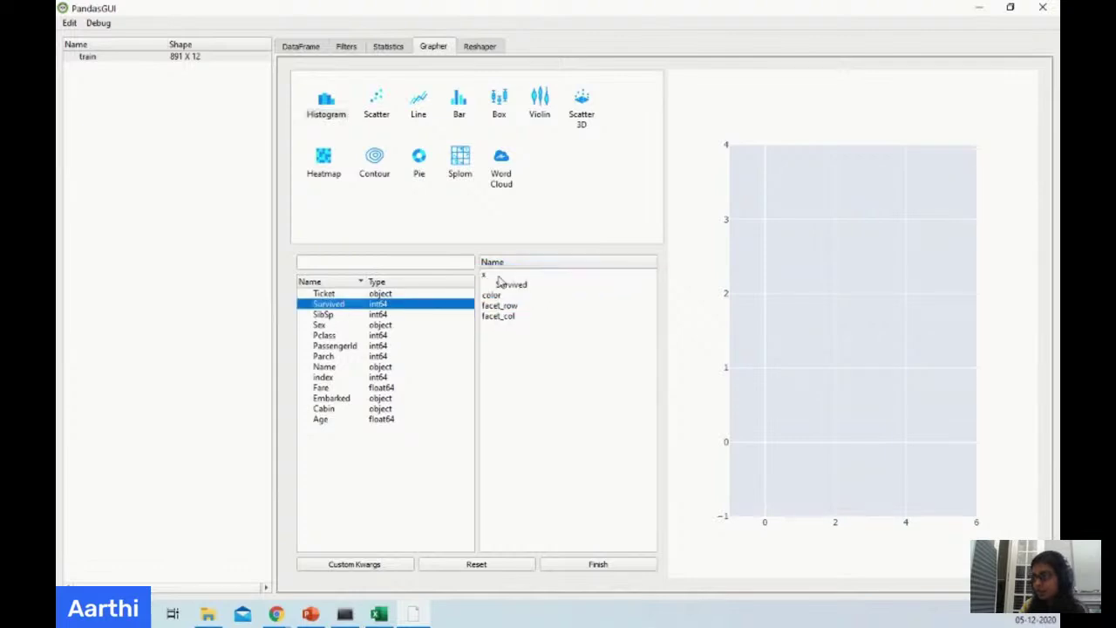
drag(326, 307, 502, 298)
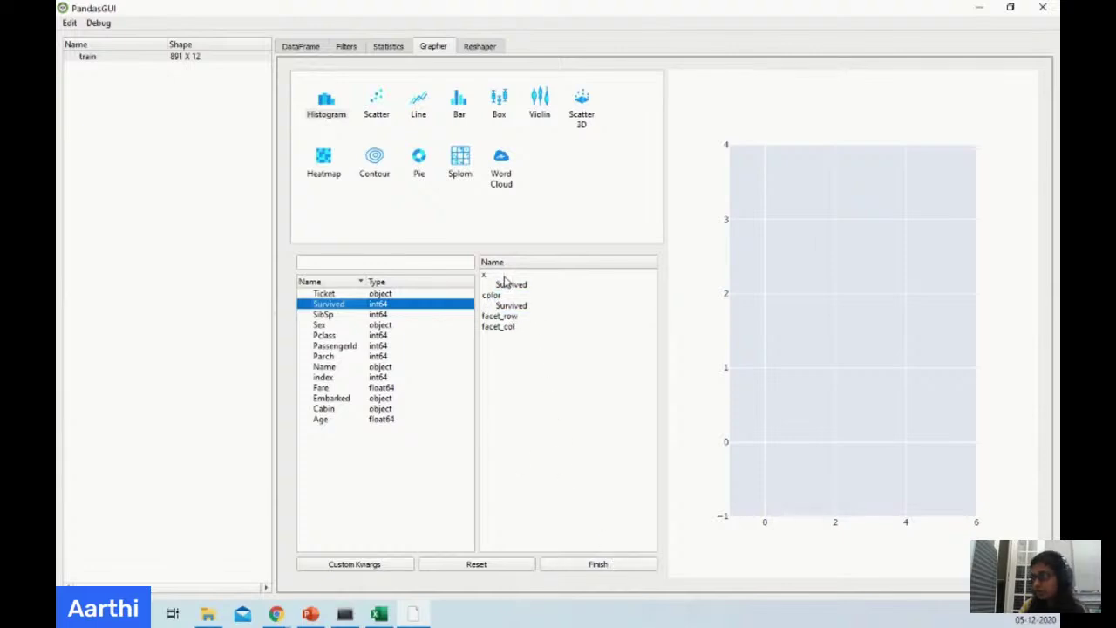
click(615, 568)
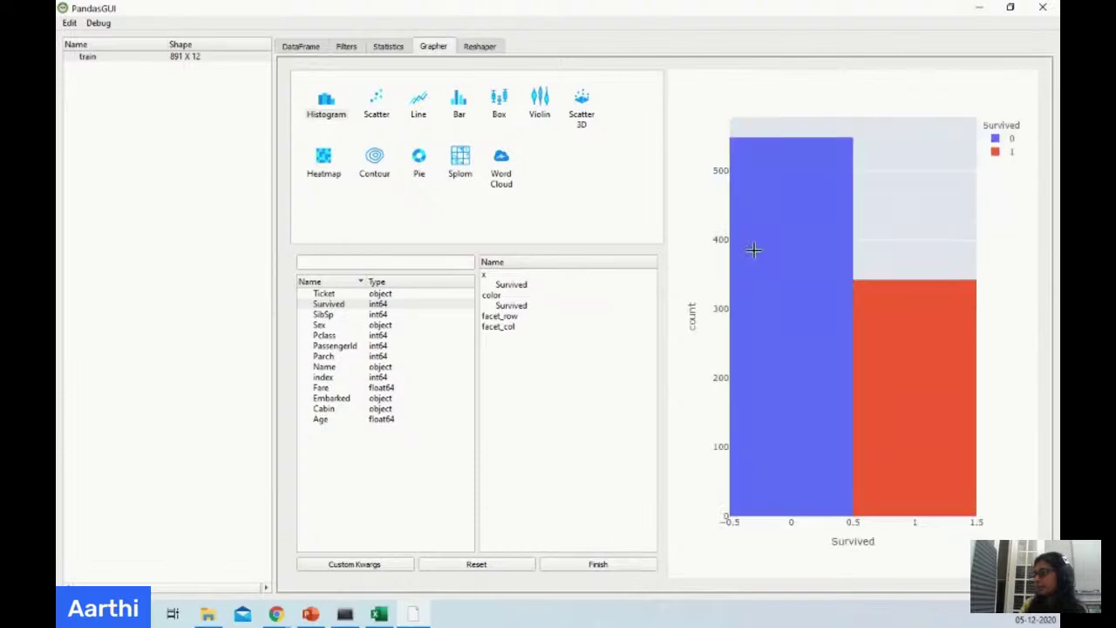
mouse_move(773, 317)
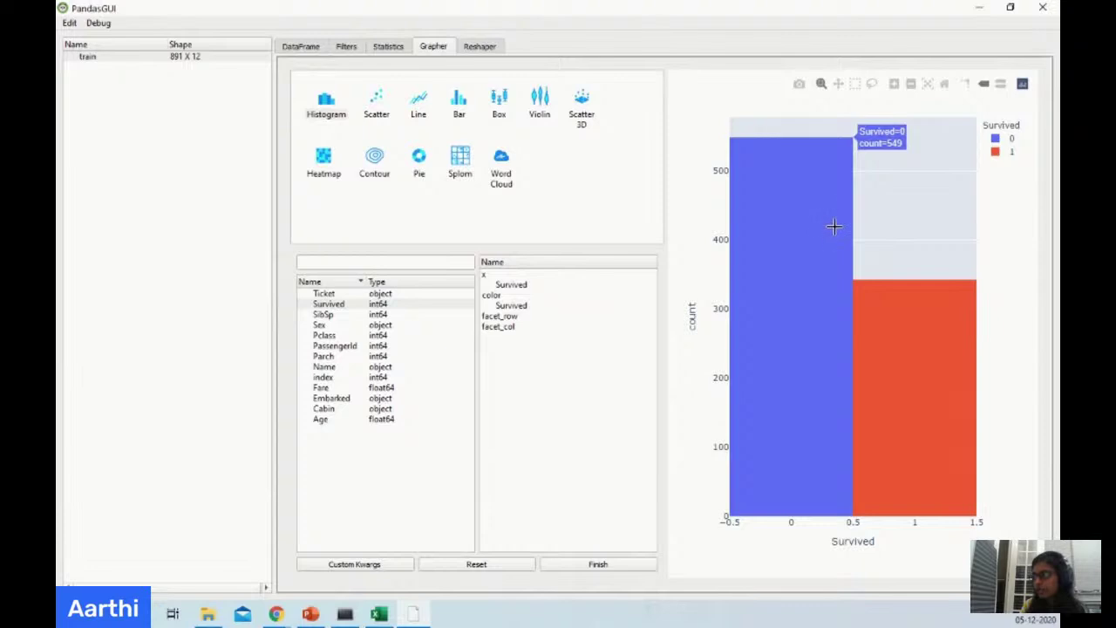
mouse_move(916, 355)
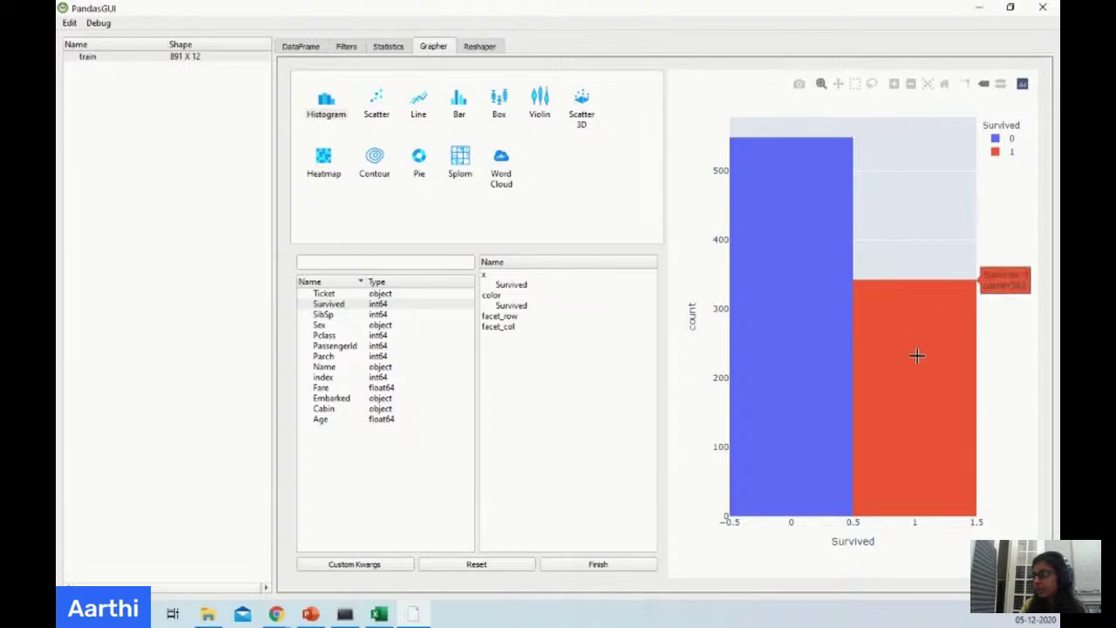
mouse_move(772, 160)
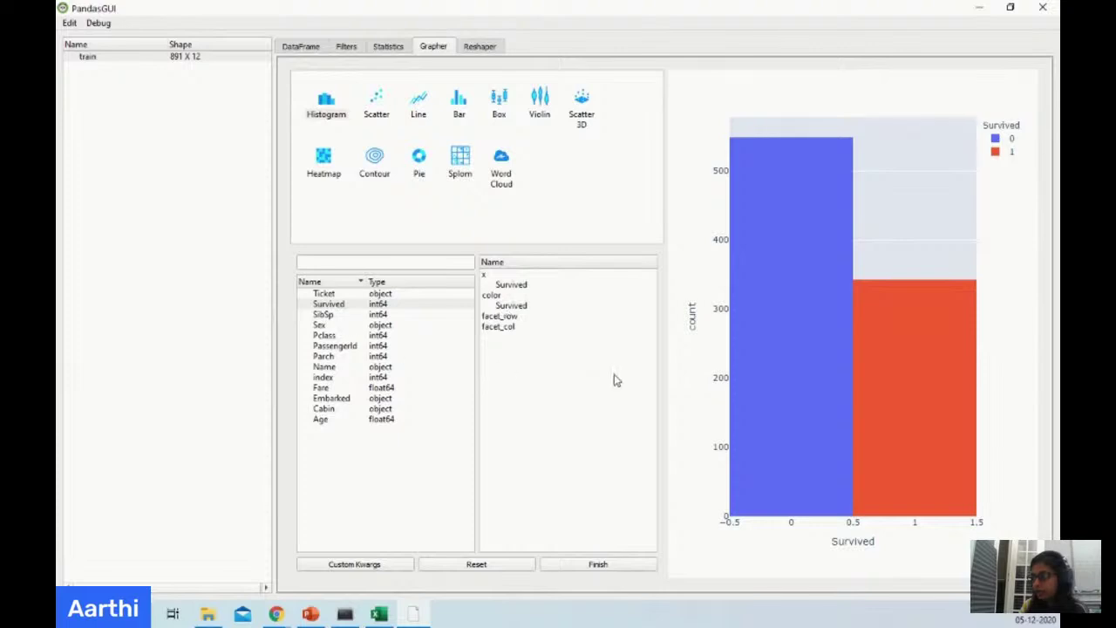
Switch the Grapher chart type to Bar and close the PandasGUI window.
click(460, 114)
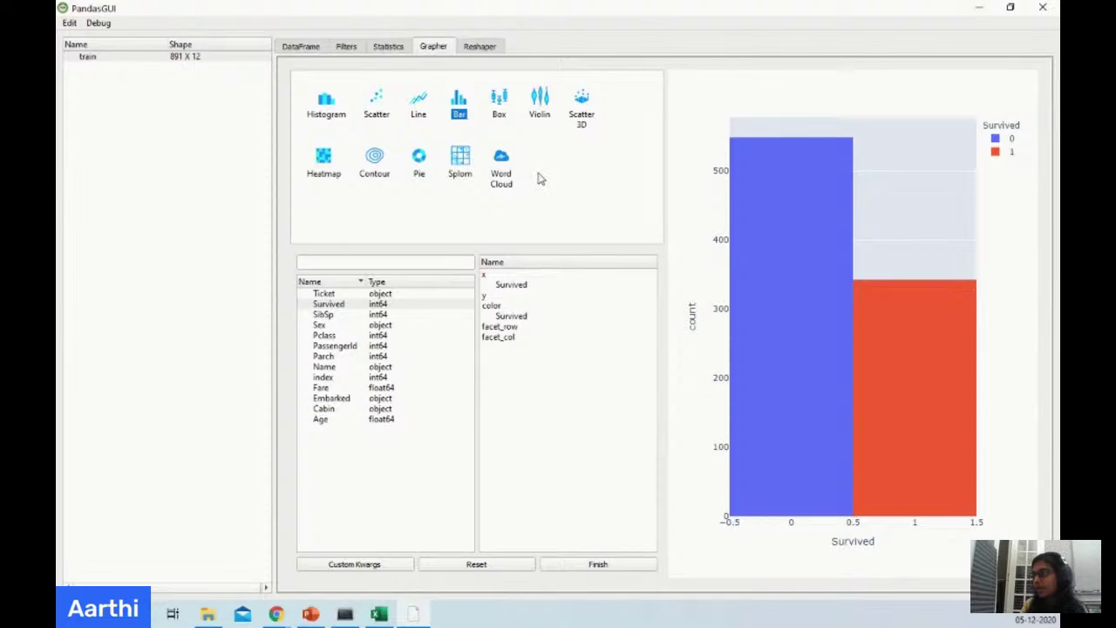
click(1043, 7)
Rerun the value_counts() cell for Sex and Embarked, and highlight the train['Sex'].value_counts() line.
scroll(567, 331, down, 1)
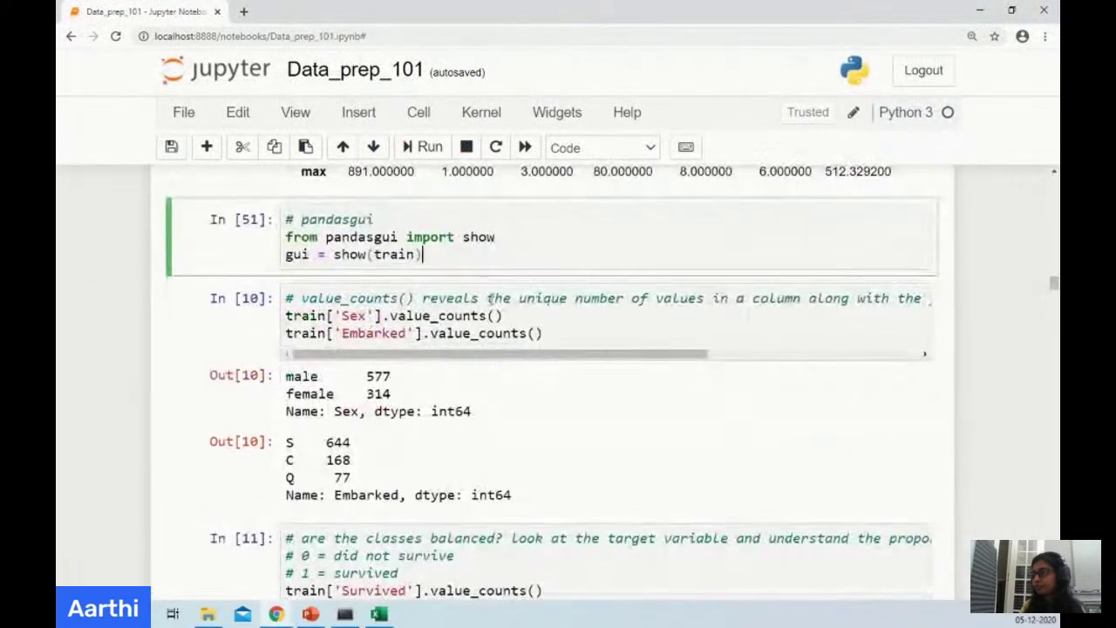
click(622, 335)
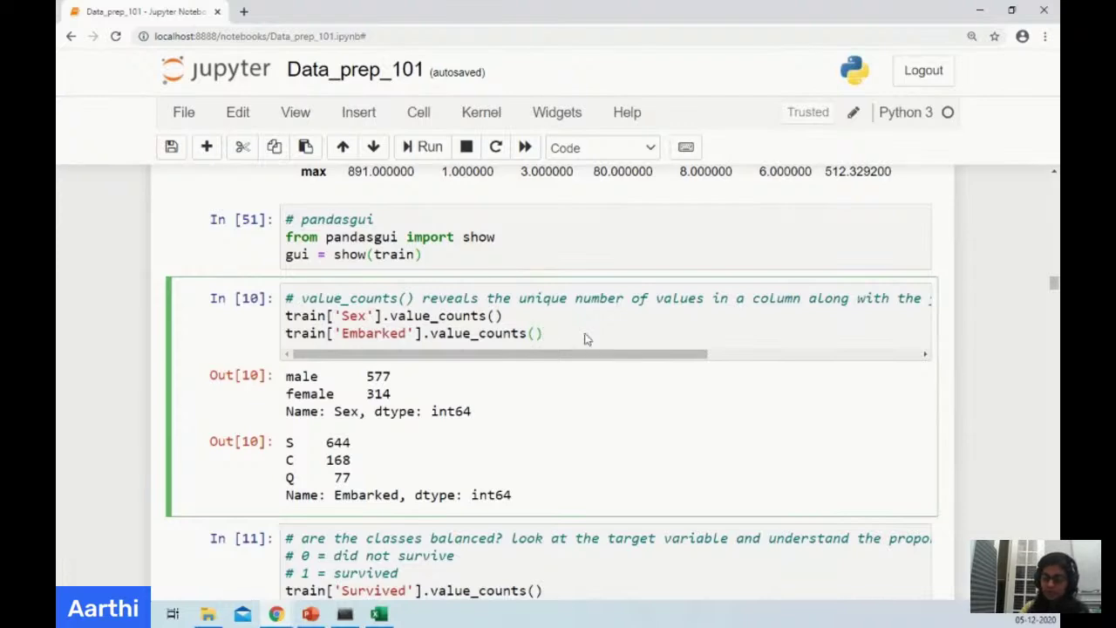
key(shift+Return)
scroll(586, 338, up, 2)
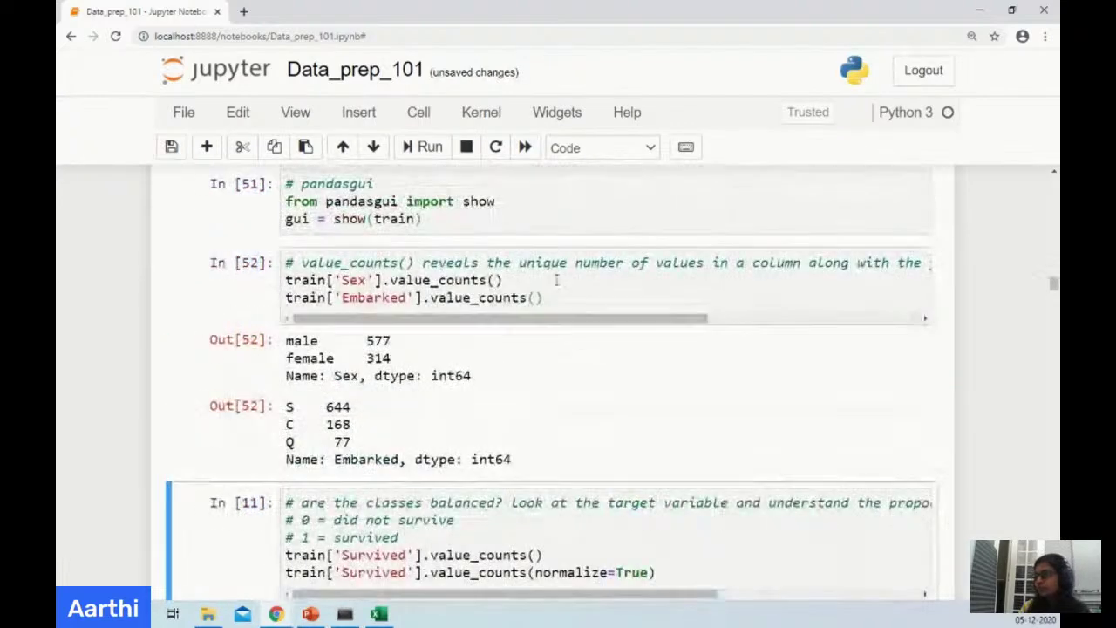
drag(504, 280, 283, 280)
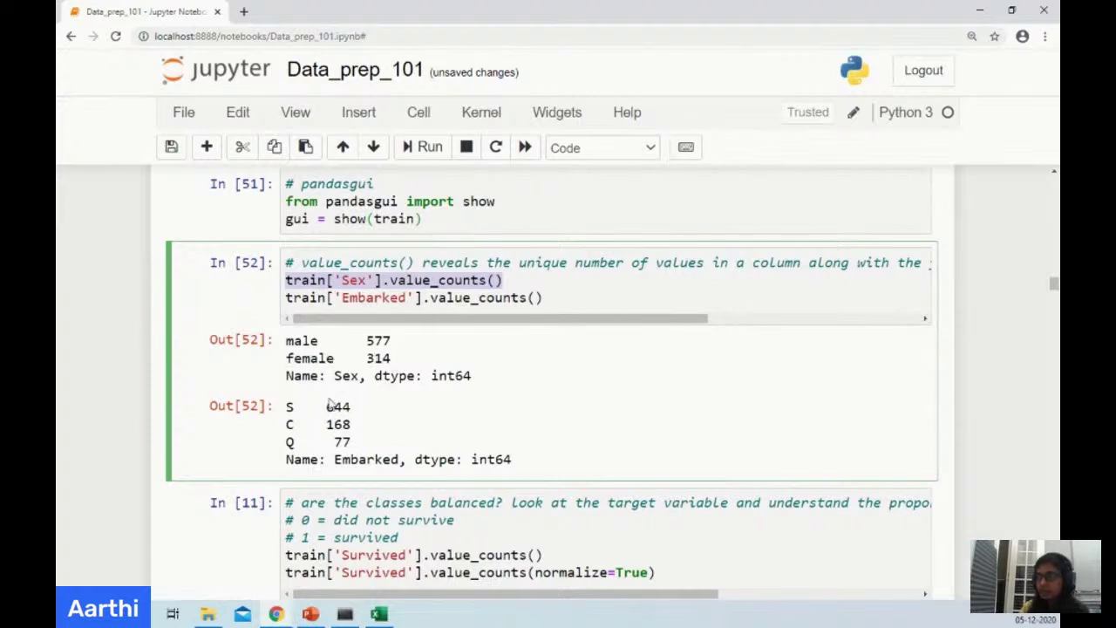
Check the class balance of the Survived column in its counts and proportions, highlighting the leading digits of the class 1 proportion.
scroll(329, 406, down, 1)
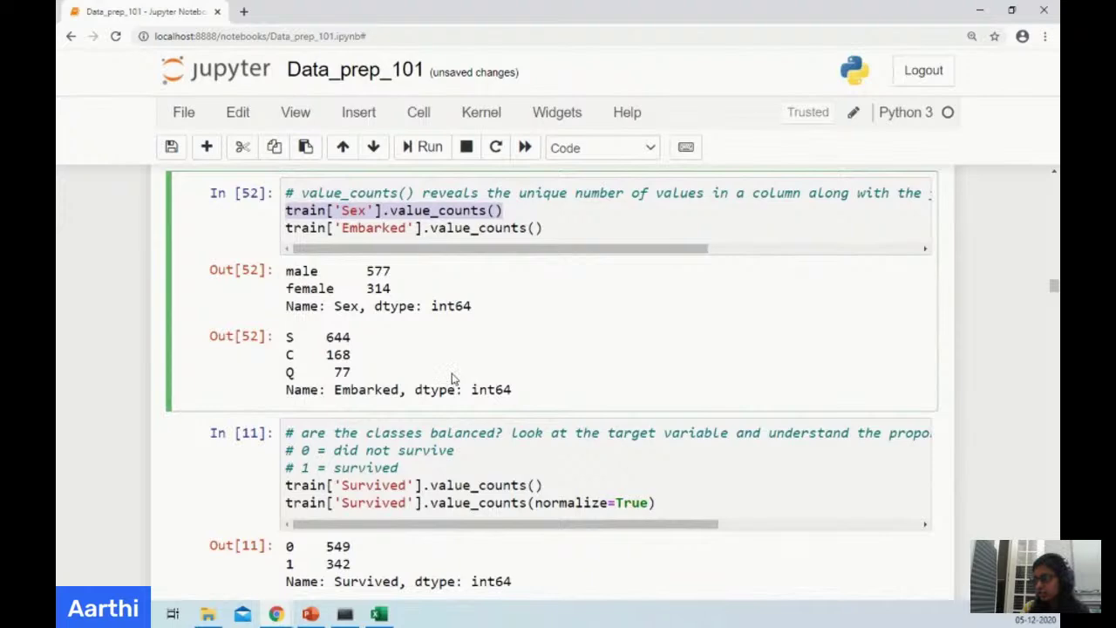
scroll(452, 377, down, 1)
scroll(449, 375, down, 1)
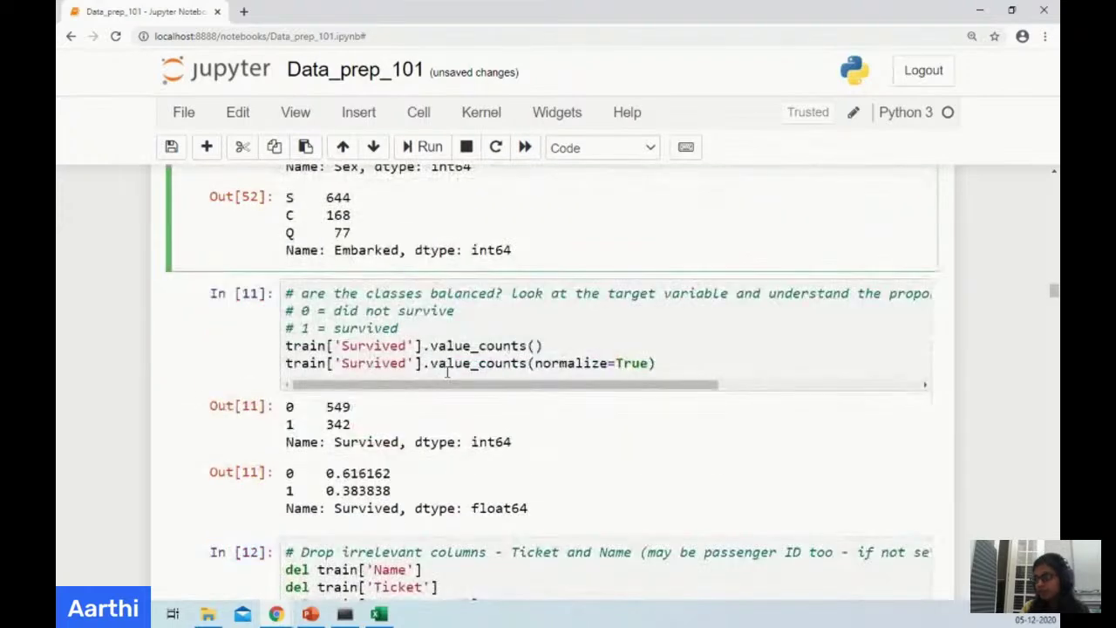
scroll(429, 375, down, 1)
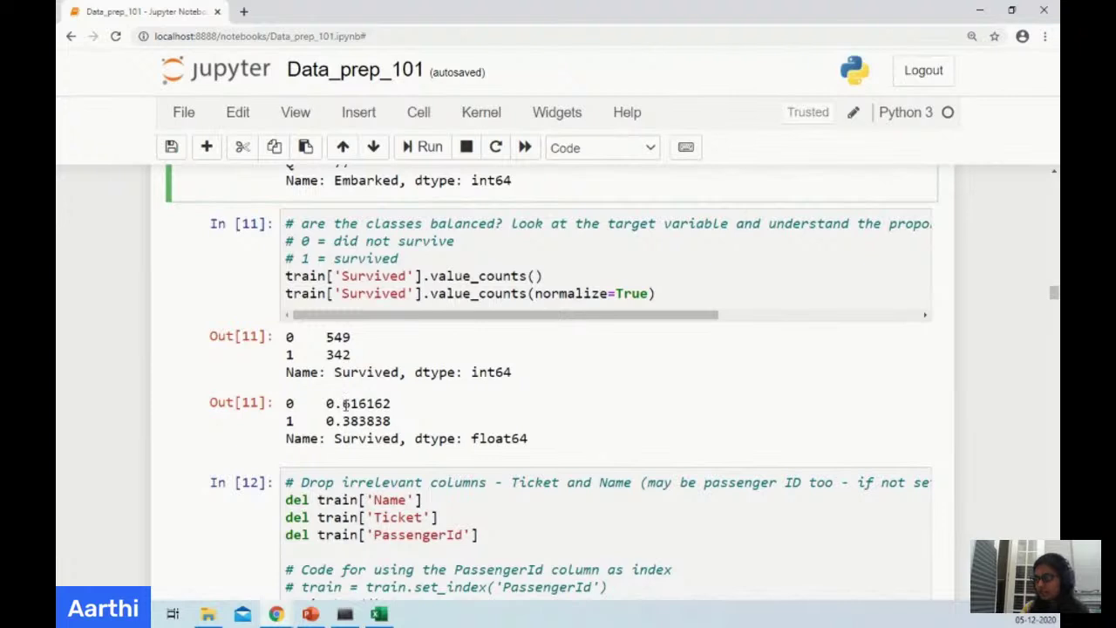
mouse_move(343, 402)
mouse_down()
mouse_move(361, 403)
mouse_move(343, 421)
mouse_up()
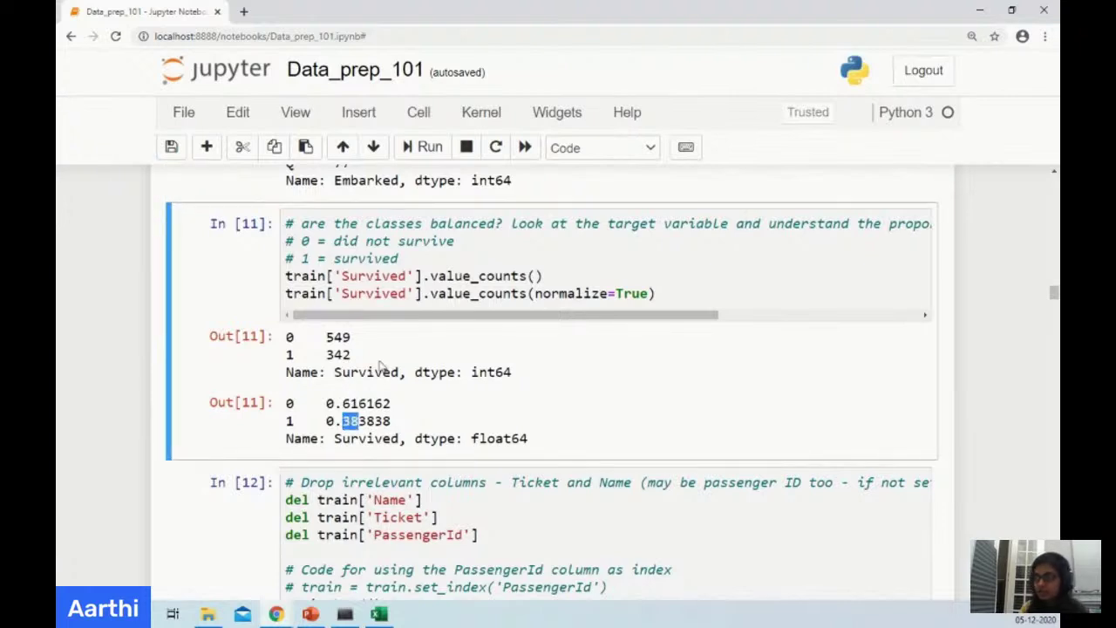
scroll(383, 366, down, 1)
click(430, 354)
Examine the cell that drops Name, Ticket and PassengerId, highlighting the Name and Ticket deletions and the first index value in the output.
scroll(431, 354, down, 2)
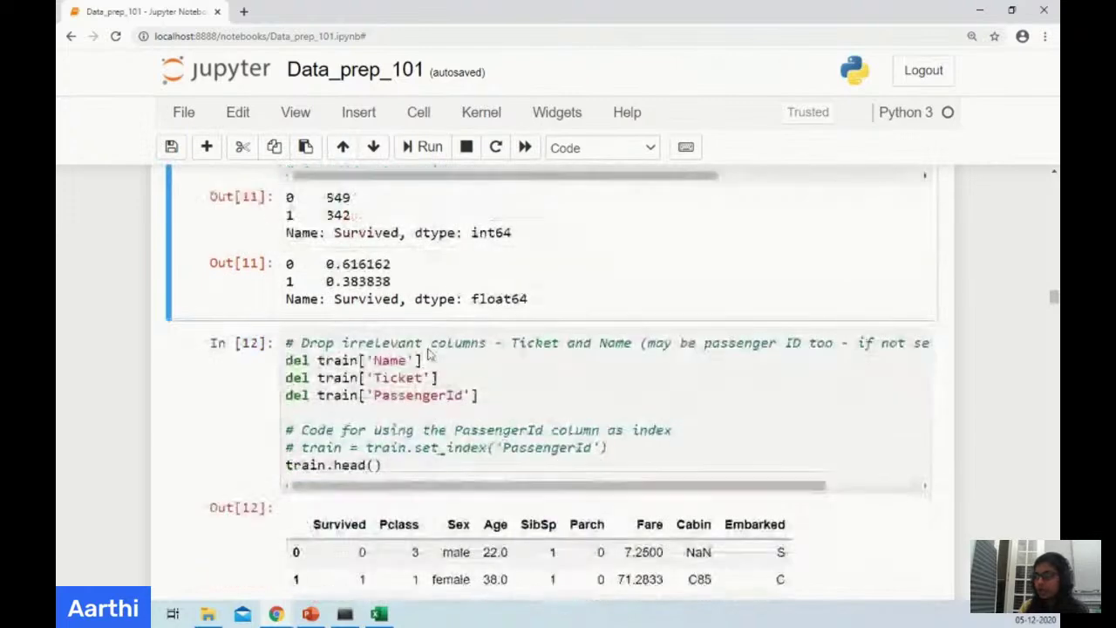
click(466, 294)
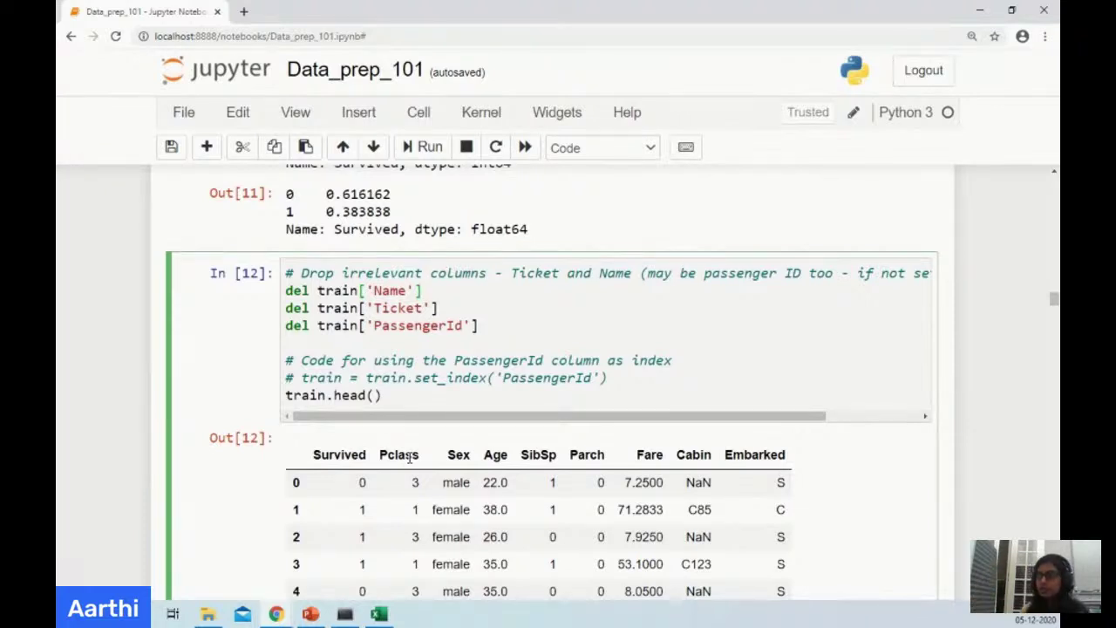
click(407, 290)
double_click(406, 290)
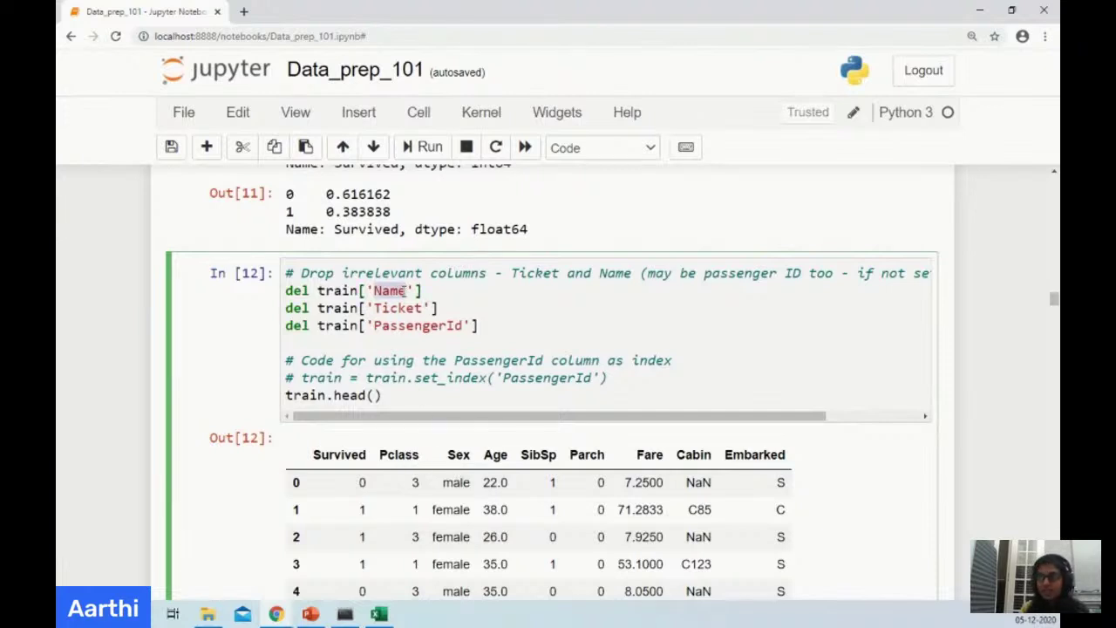
click(441, 290)
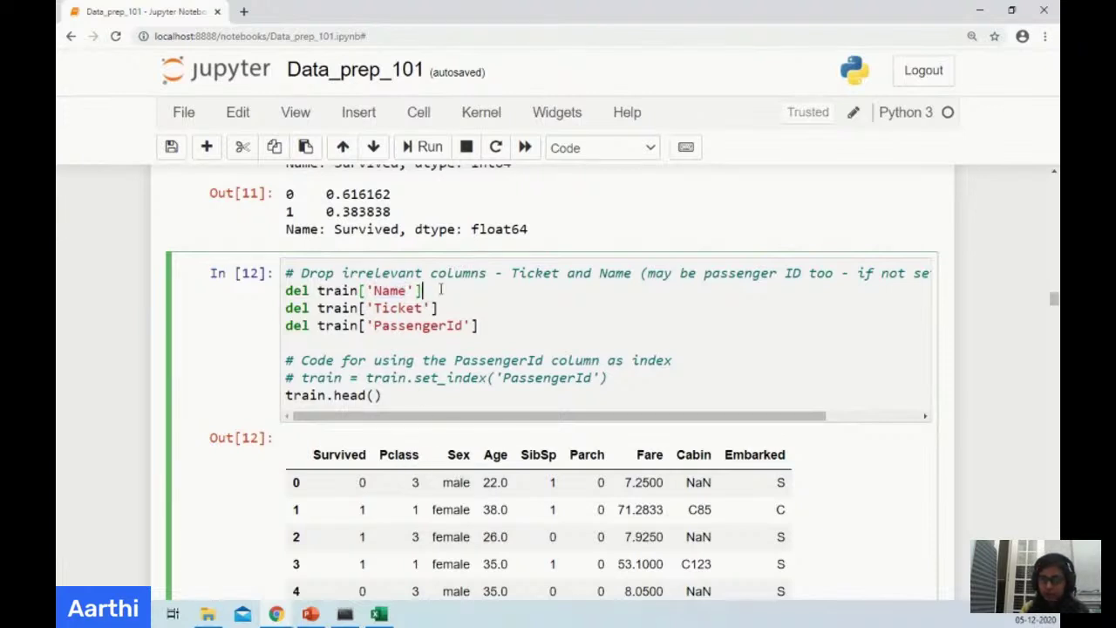
double_click(417, 309)
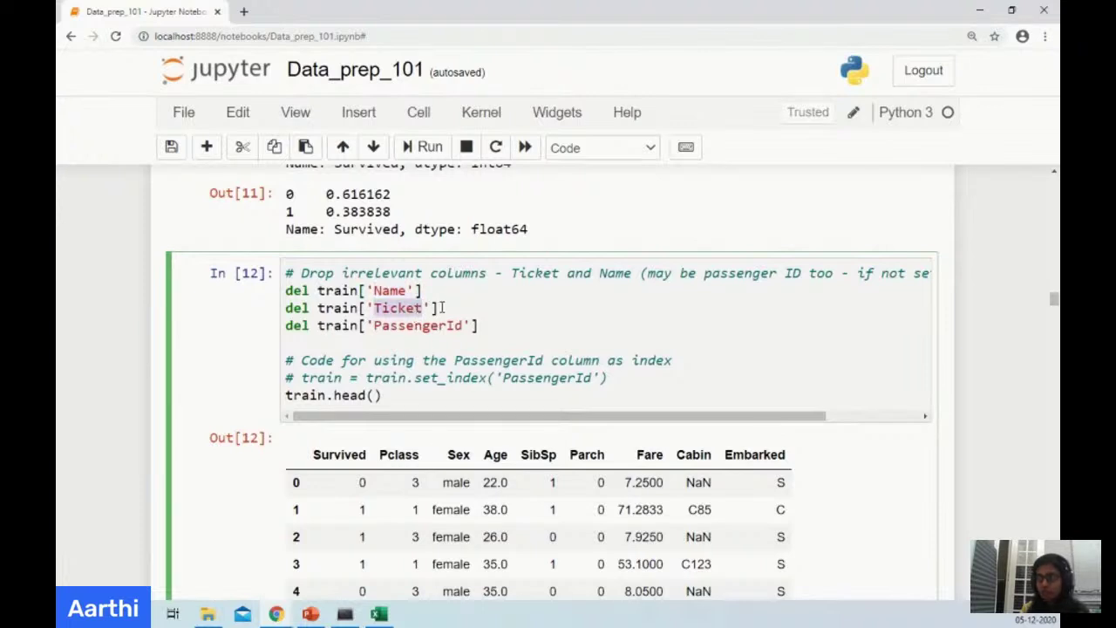
click(442, 307)
drag(441, 307, 253, 286)
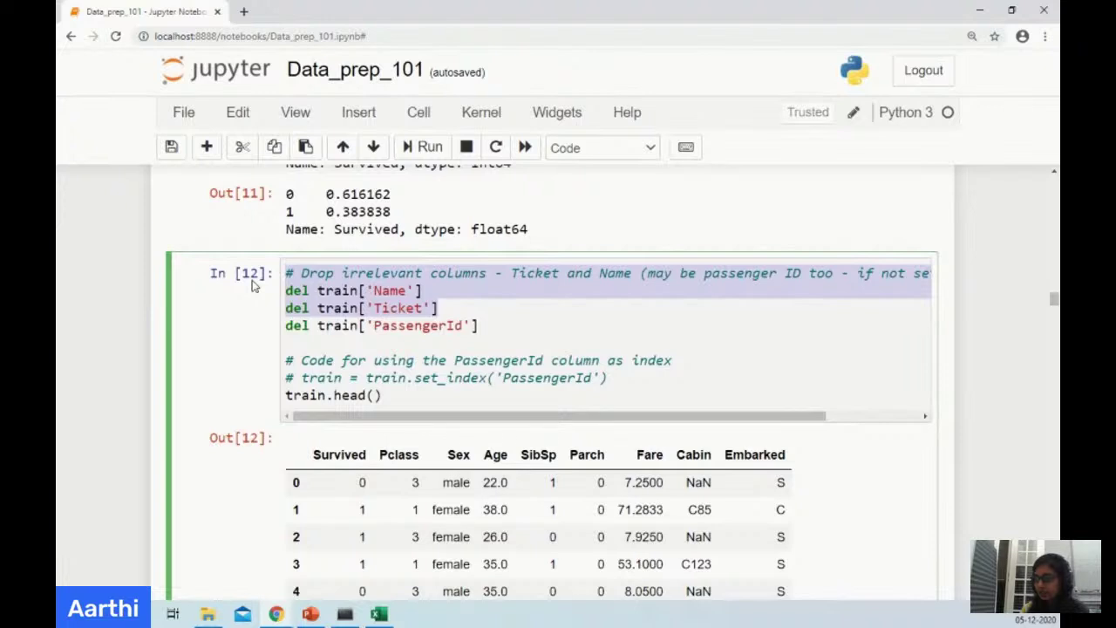
click(504, 326)
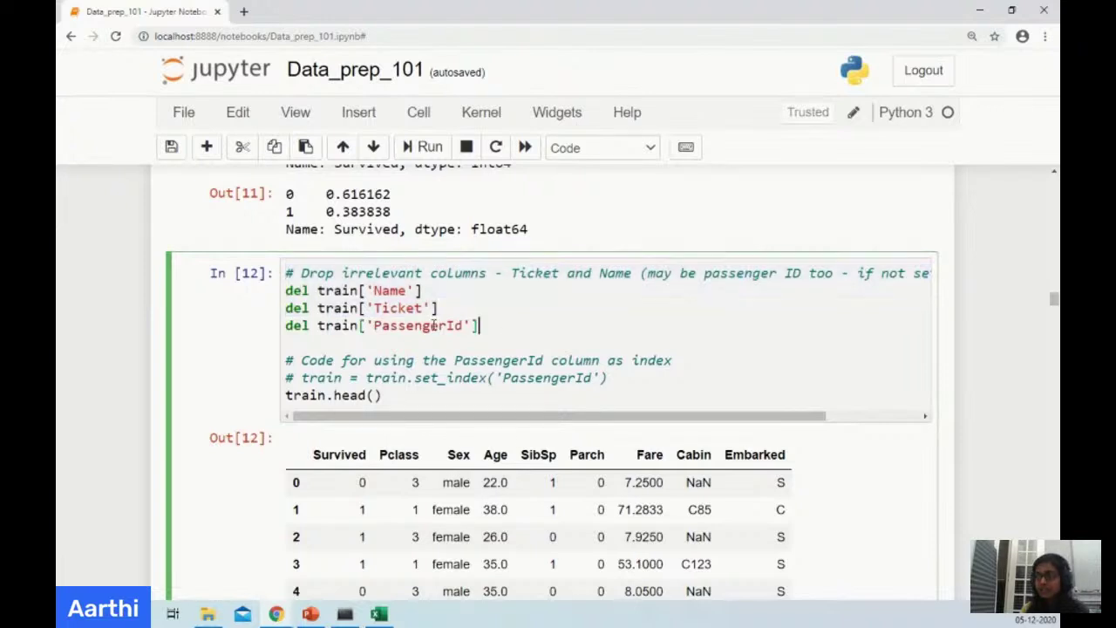
double_click(296, 481)
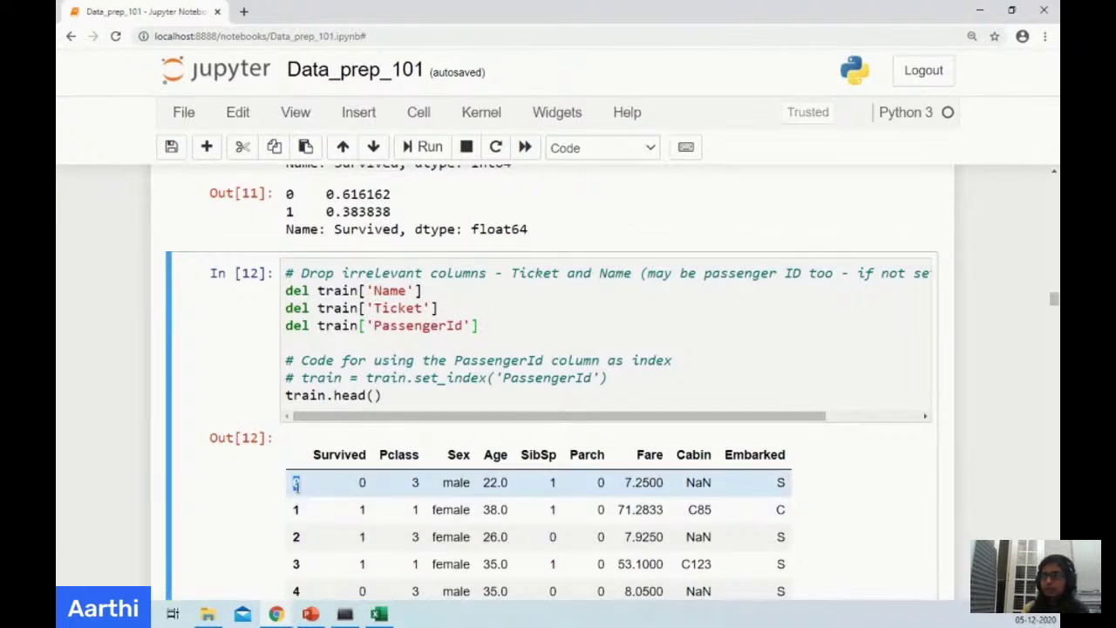
Highlight the .set_index('PassengerId') call in the commented index line of the column-dropping cell.
click(487, 325)
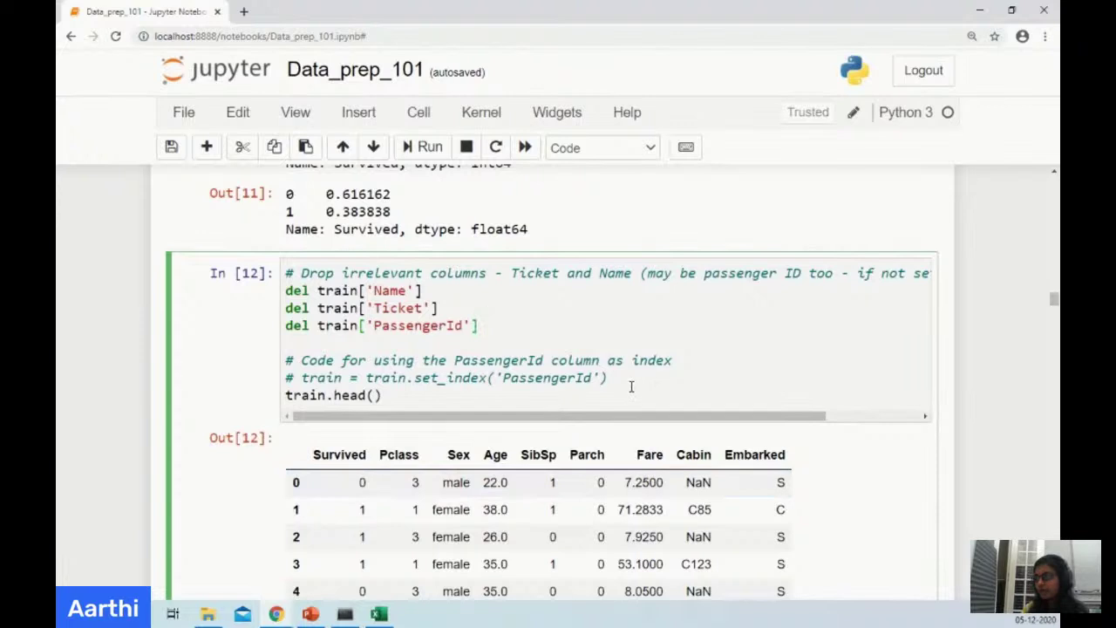
drag(618, 378, 407, 377)
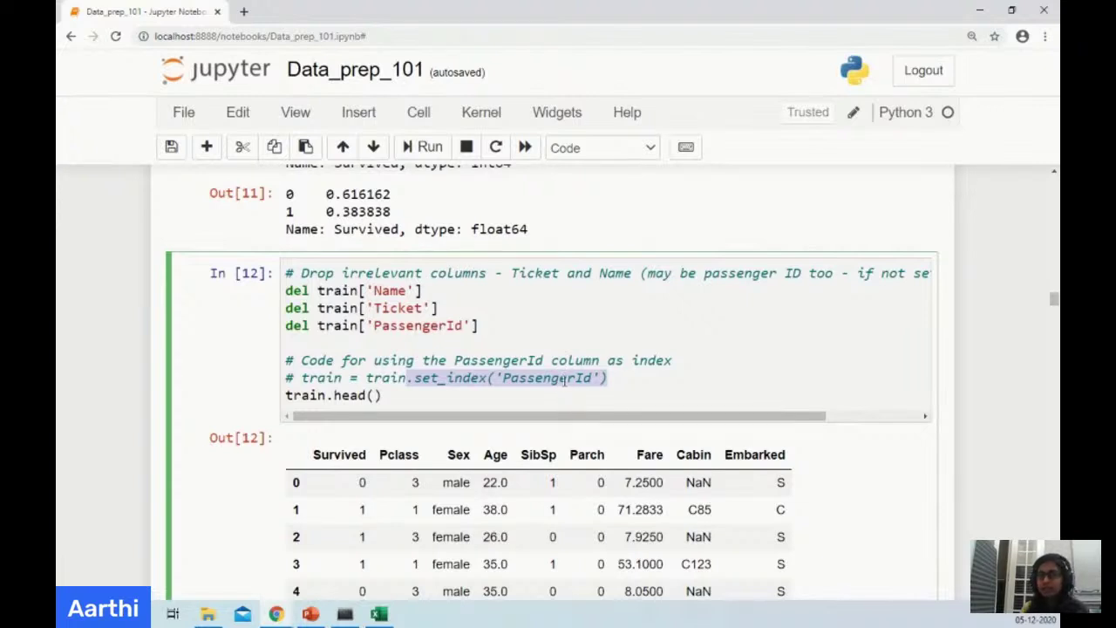
click(519, 391)
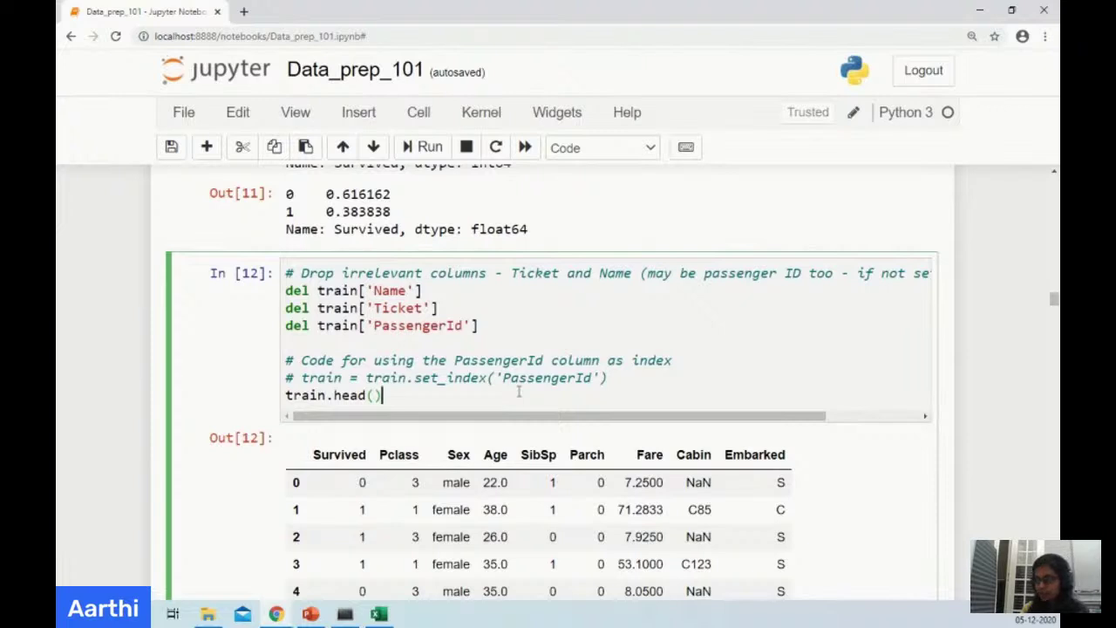
Examine the missing-values cell, covering the commented Cabin deletion and the filter that removes rows with a Fare of 0.
scroll(519, 392, down, 1)
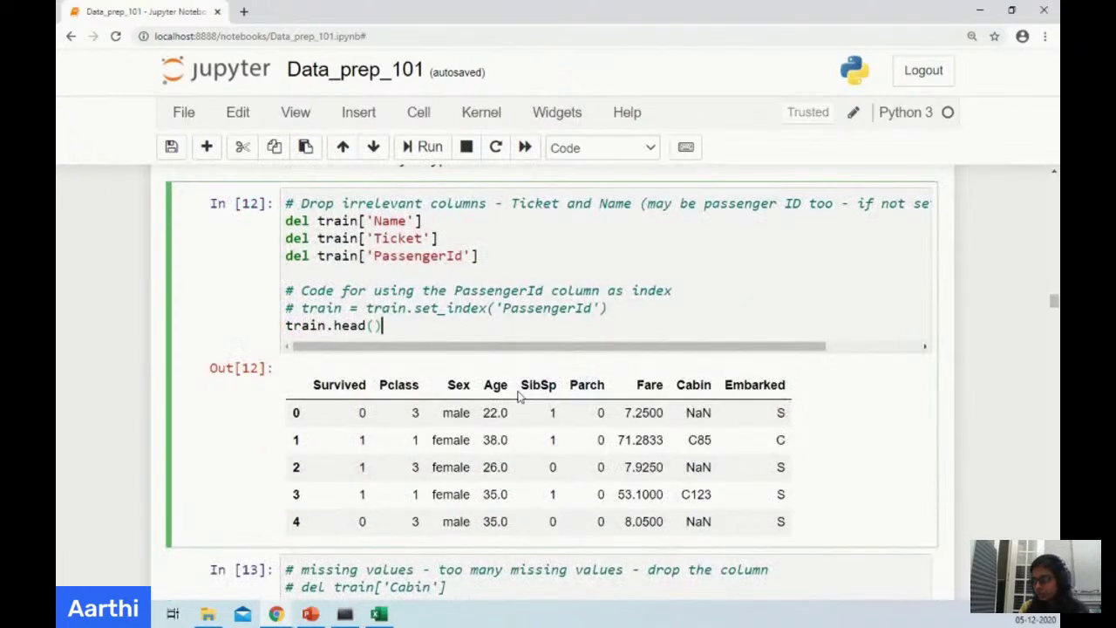
scroll(519, 396, down, 1)
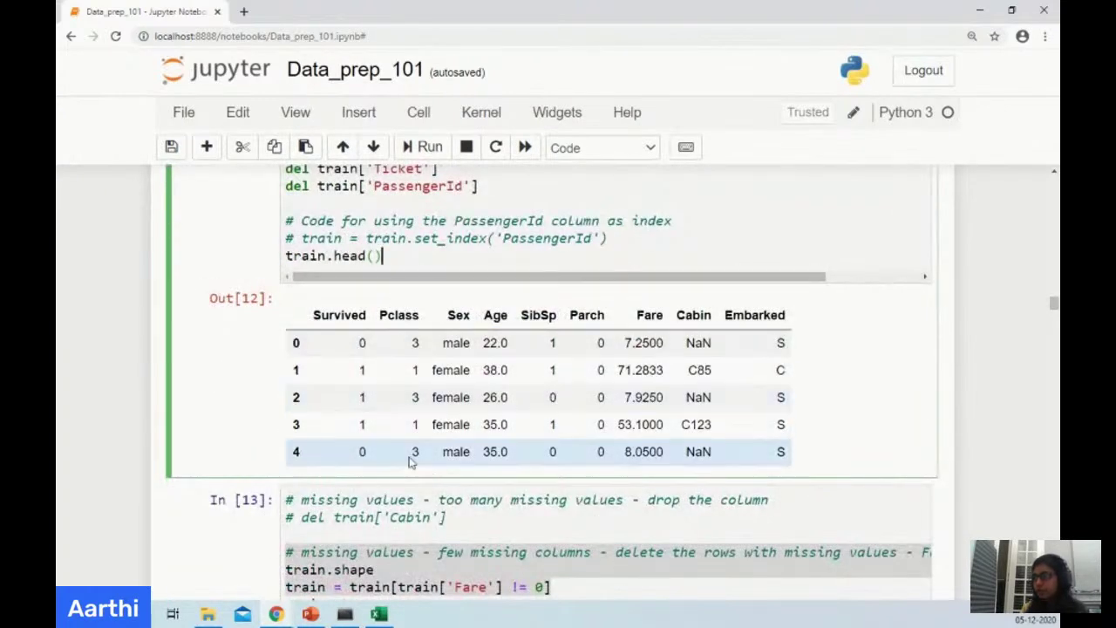
scroll(419, 453, down, 2)
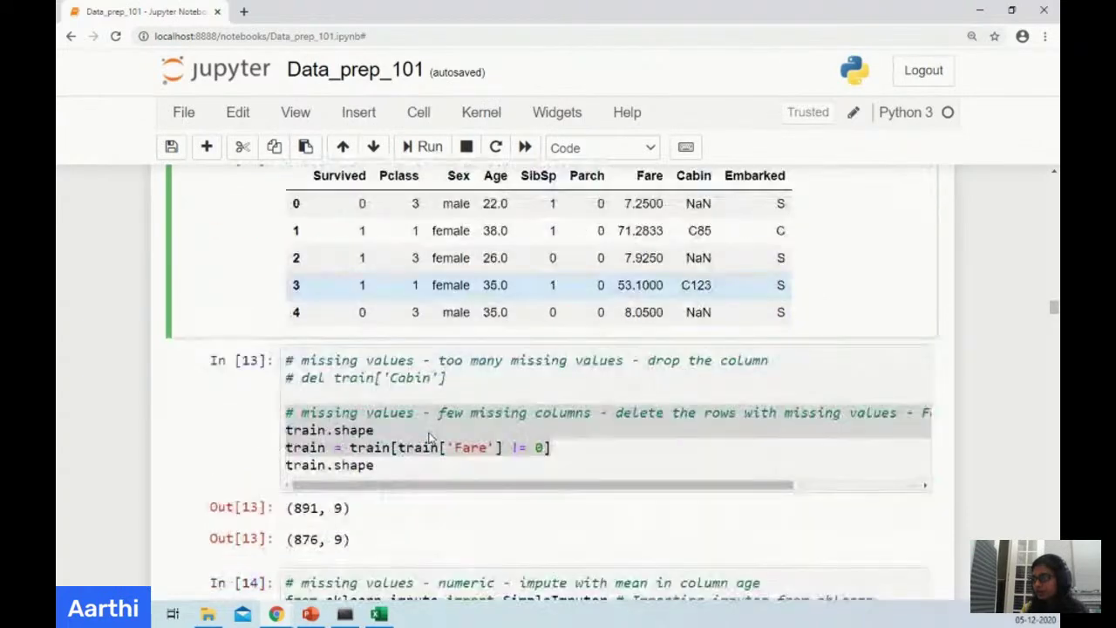
click(410, 412)
scroll(403, 436, down, 1)
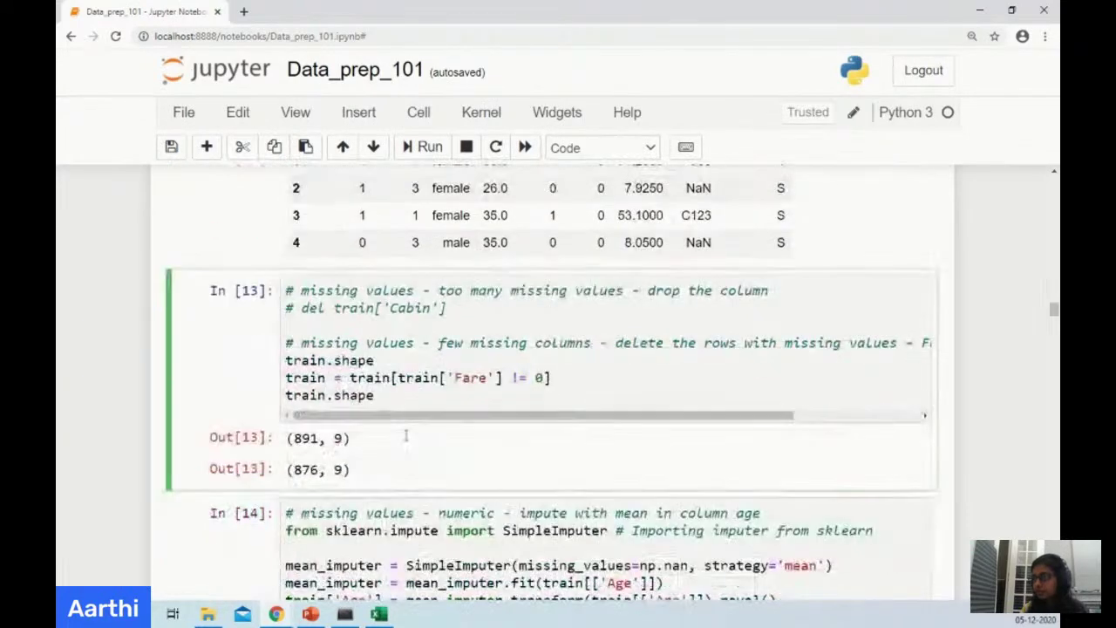
click(390, 345)
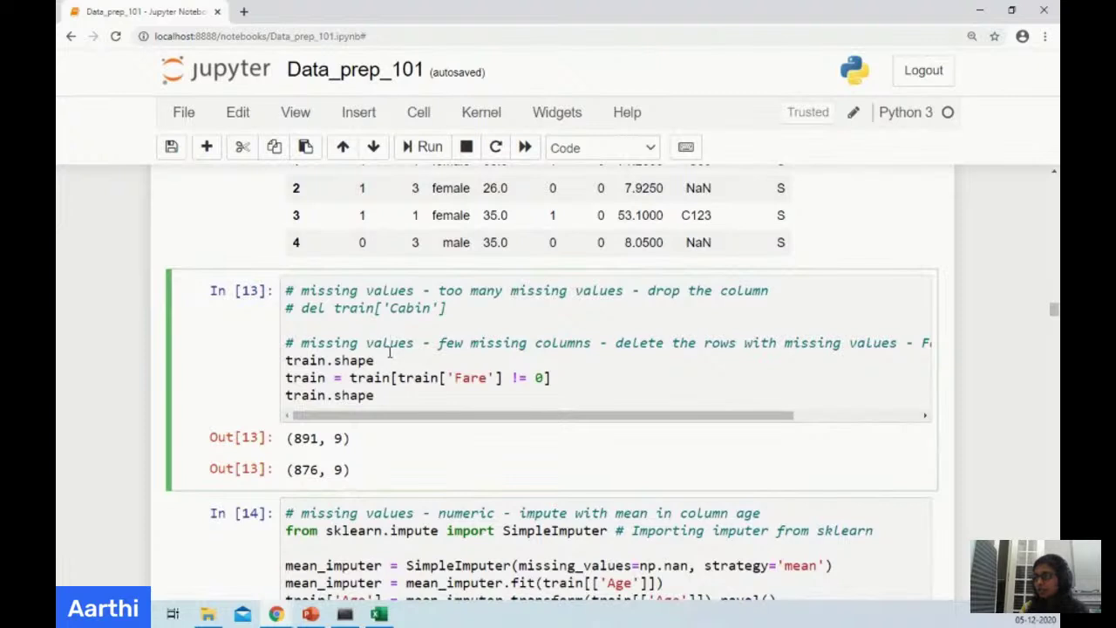
scroll(390, 348, down, 1)
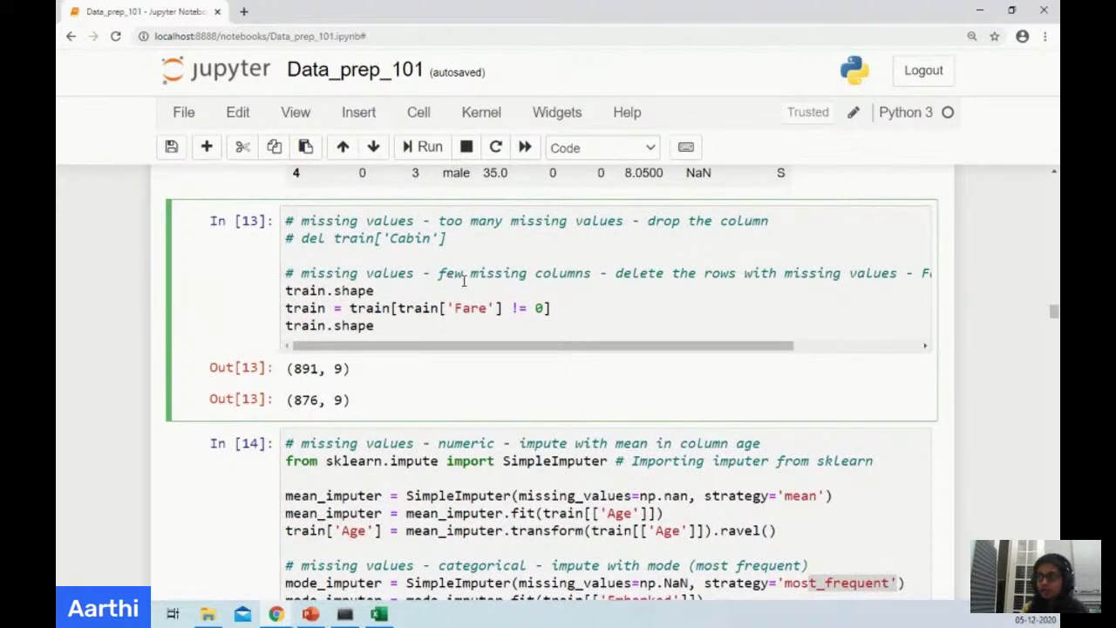
click(563, 310)
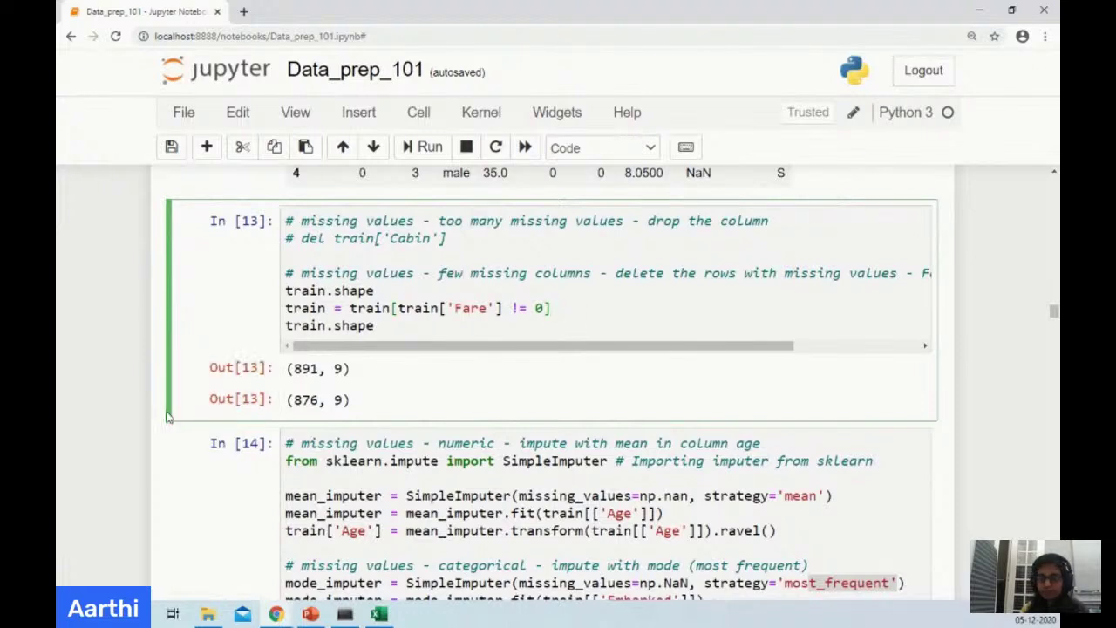
key(alt+Tab)
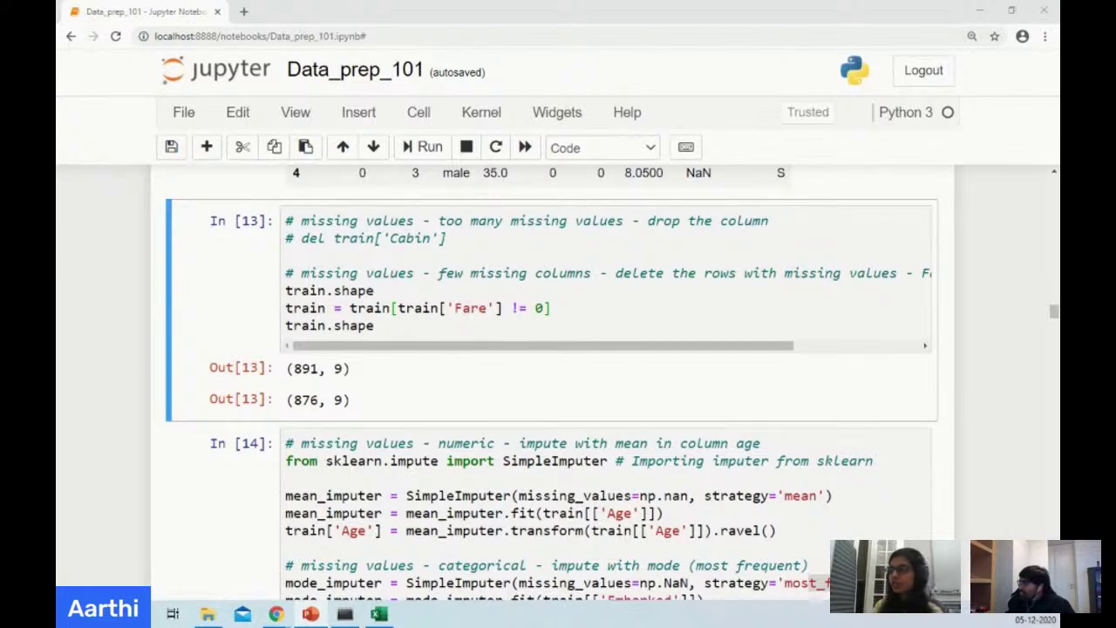
click(479, 326)
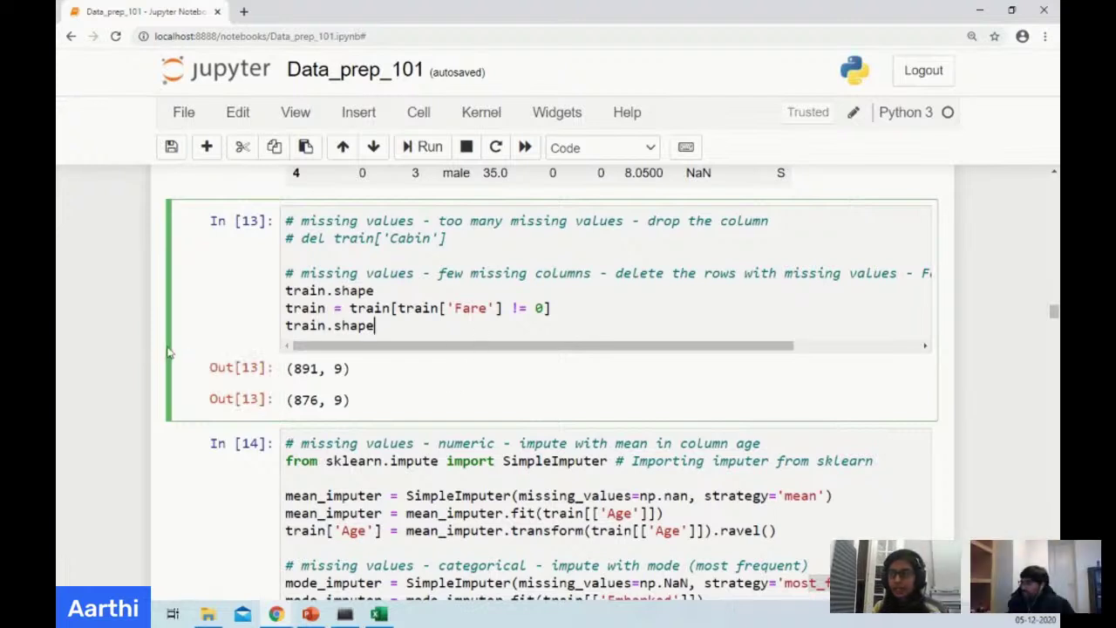
key(Escape)
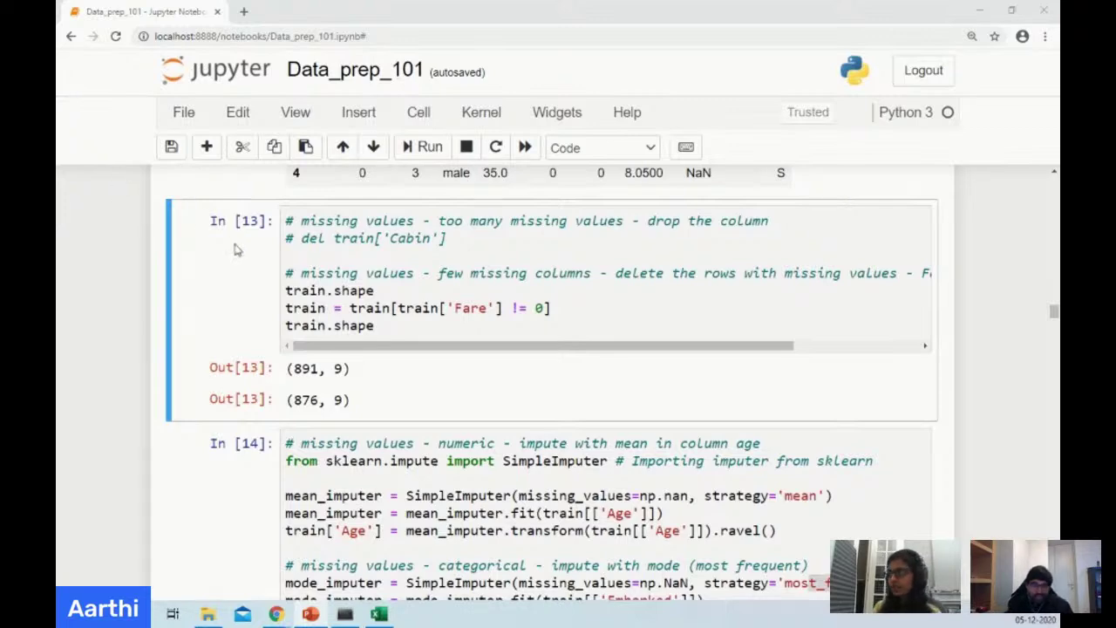
Examine the pandasgui cell at a larger zoom, highlighting the pandasgui module name and the train argument of show().
scroll(235, 257, up, 3)
scroll(236, 256, up, 10)
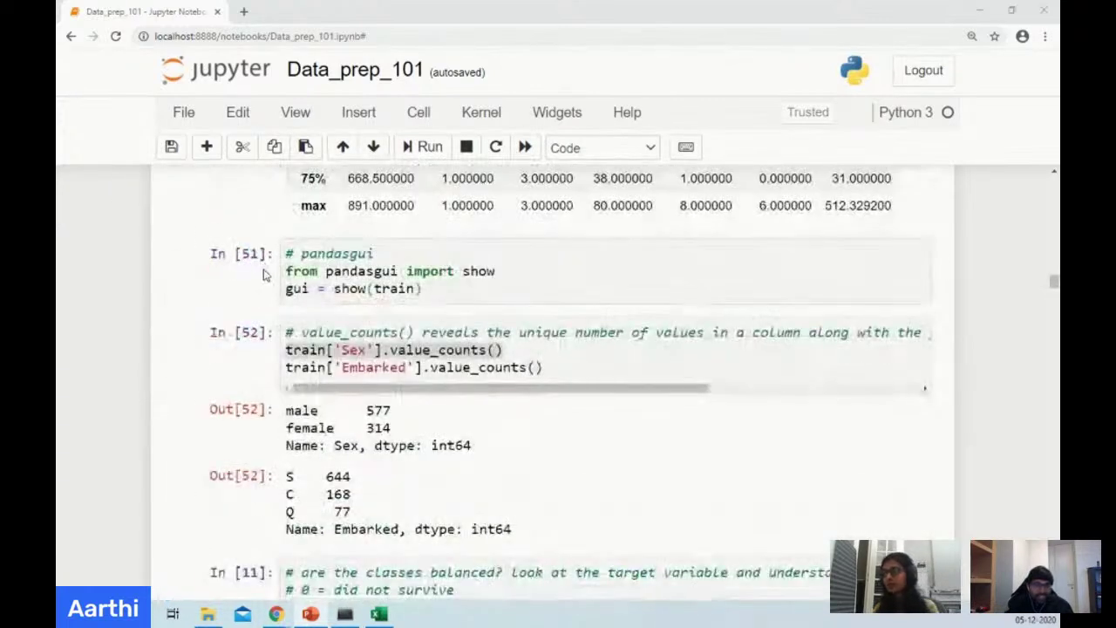
click(436, 291)
key(ctrl+plus)
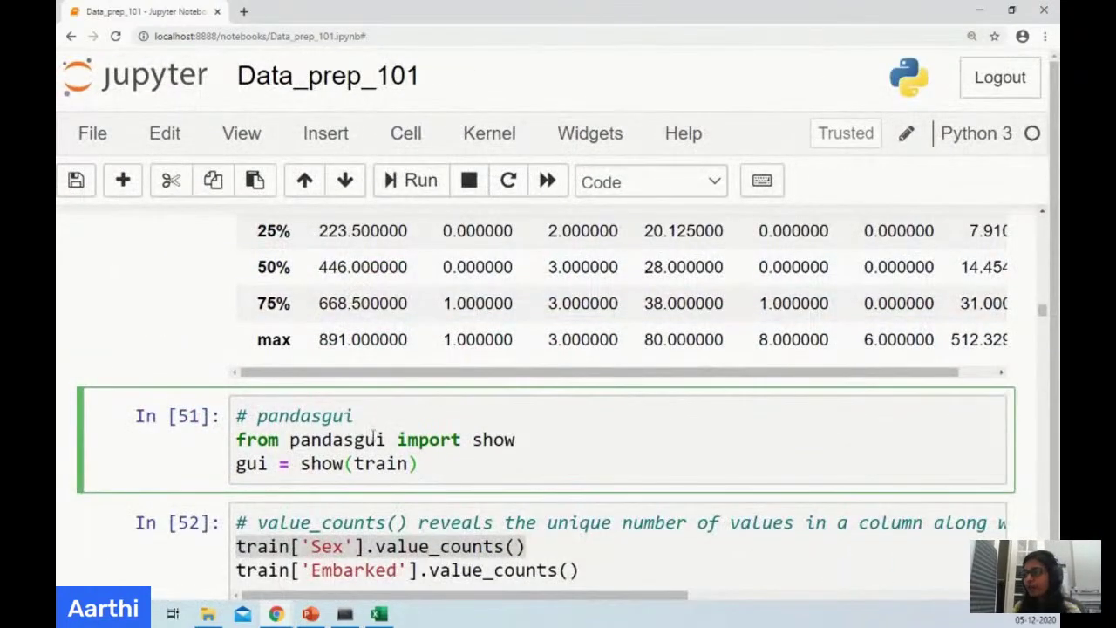
double_click(377, 441)
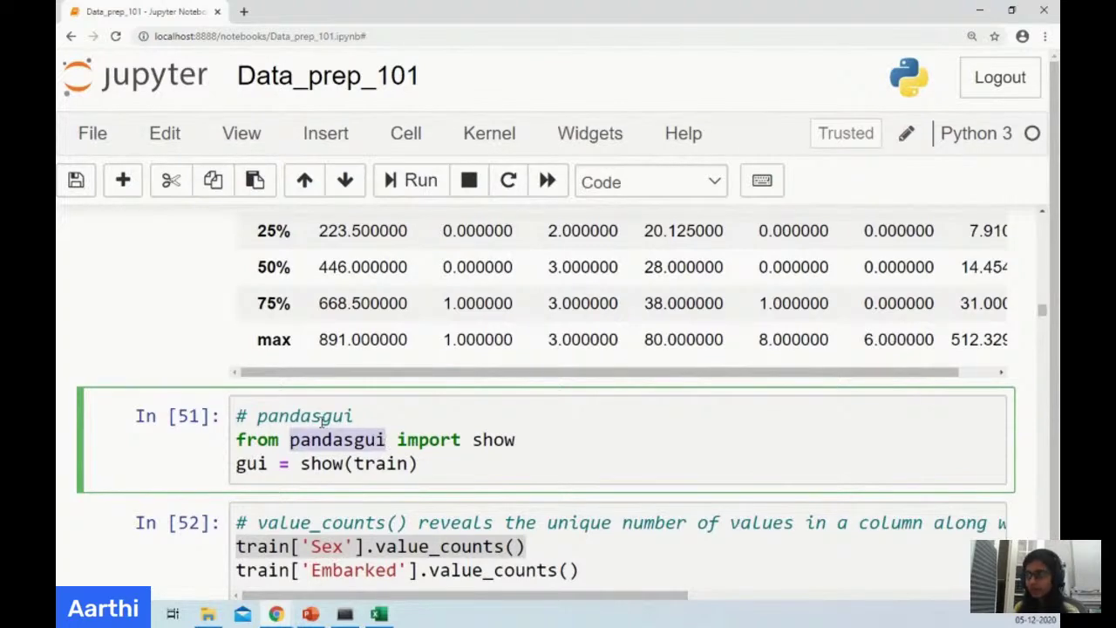
click(517, 442)
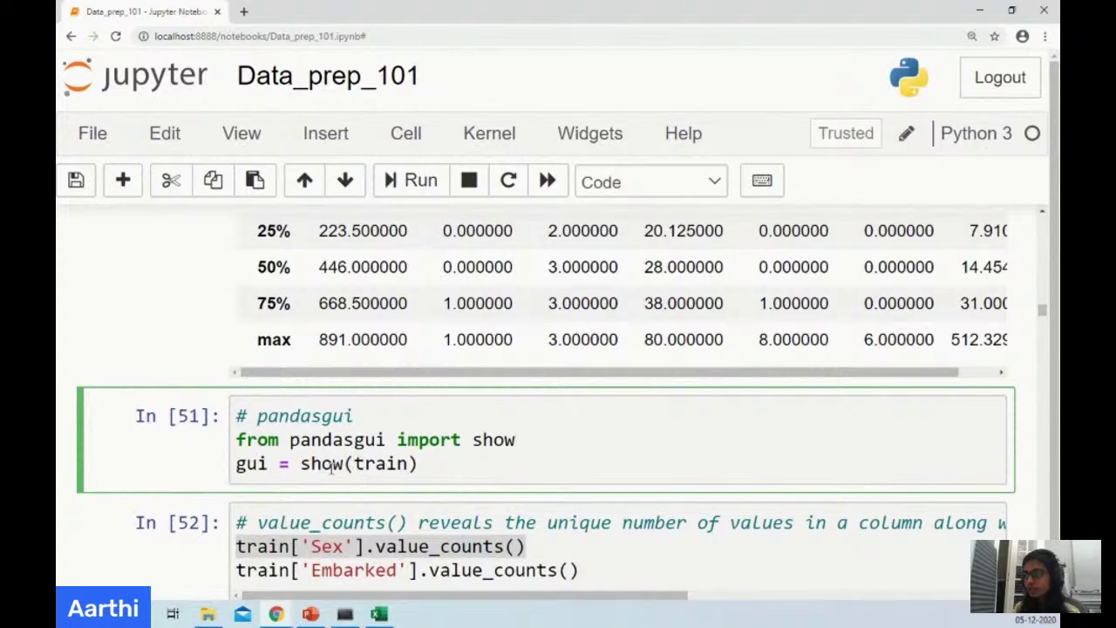
double_click(378, 463)
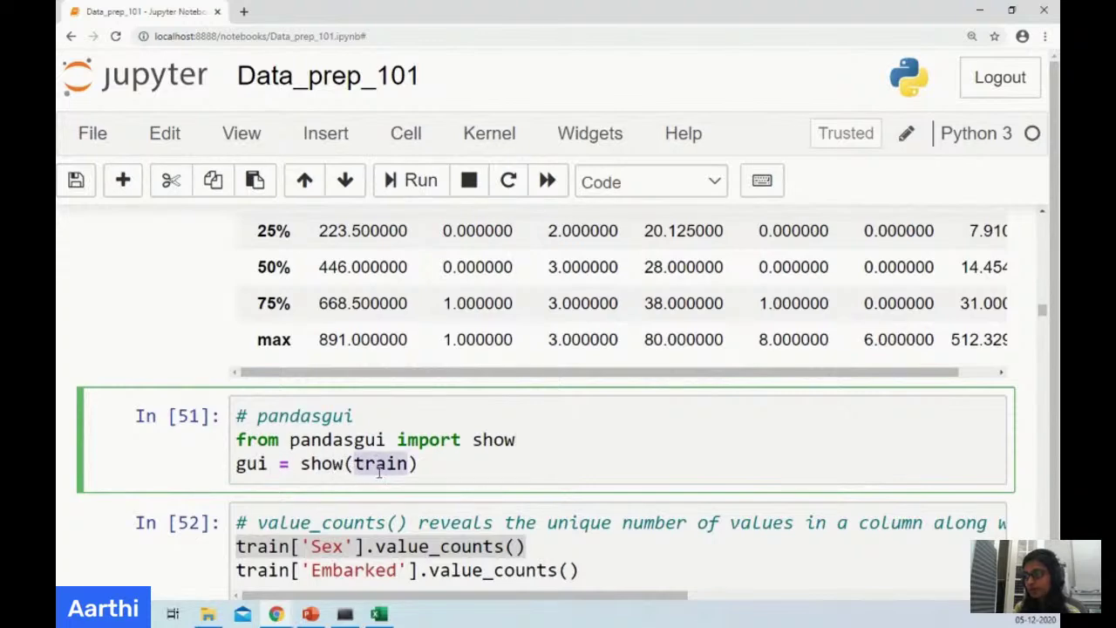
Rerun the pandasgui cell to open the train DataFrame, and maximize the PandasGUI window.
click(453, 468)
key(shift+Return)
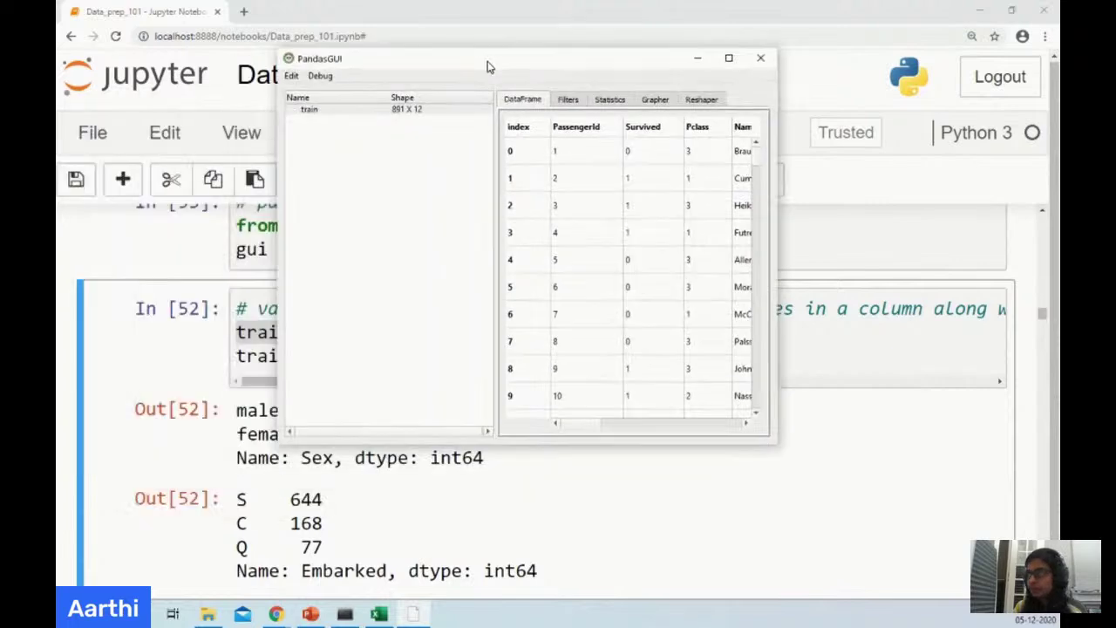
click(723, 58)
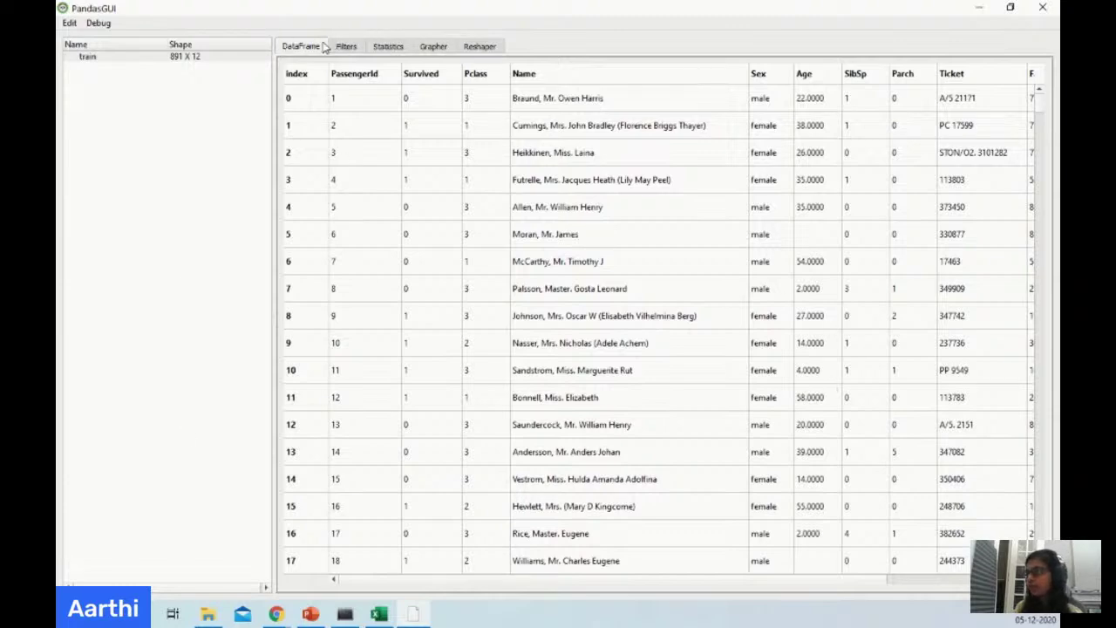
Look through the train data's DataFrame, Filters and Statistics views in PandasGUI.
scroll(668, 324, down, 6)
scroll(668, 324, up, 6)
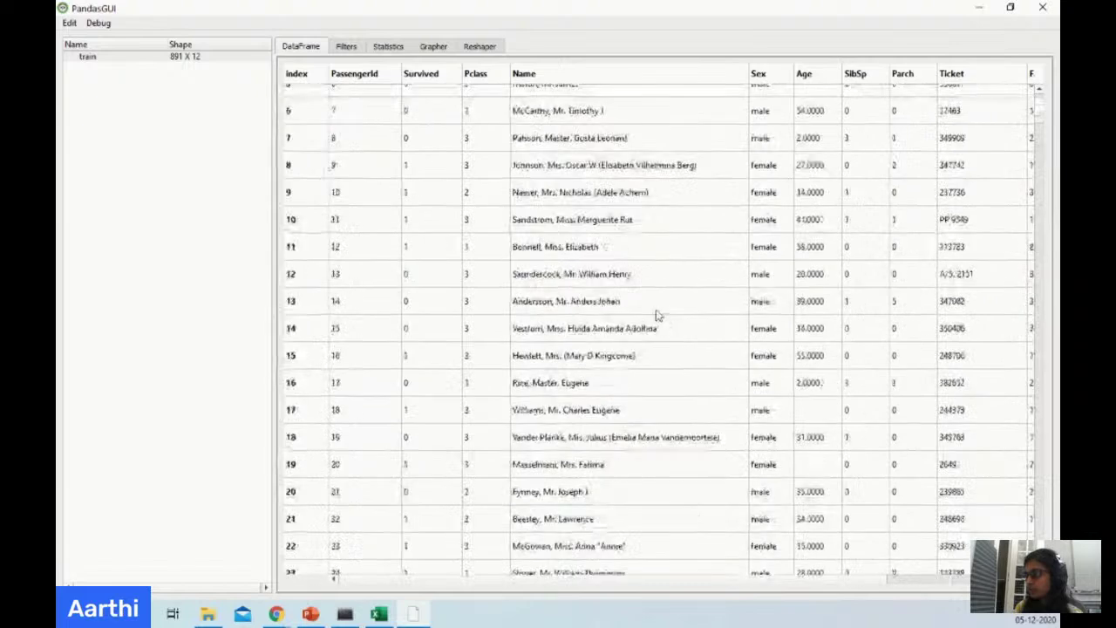
click(349, 48)
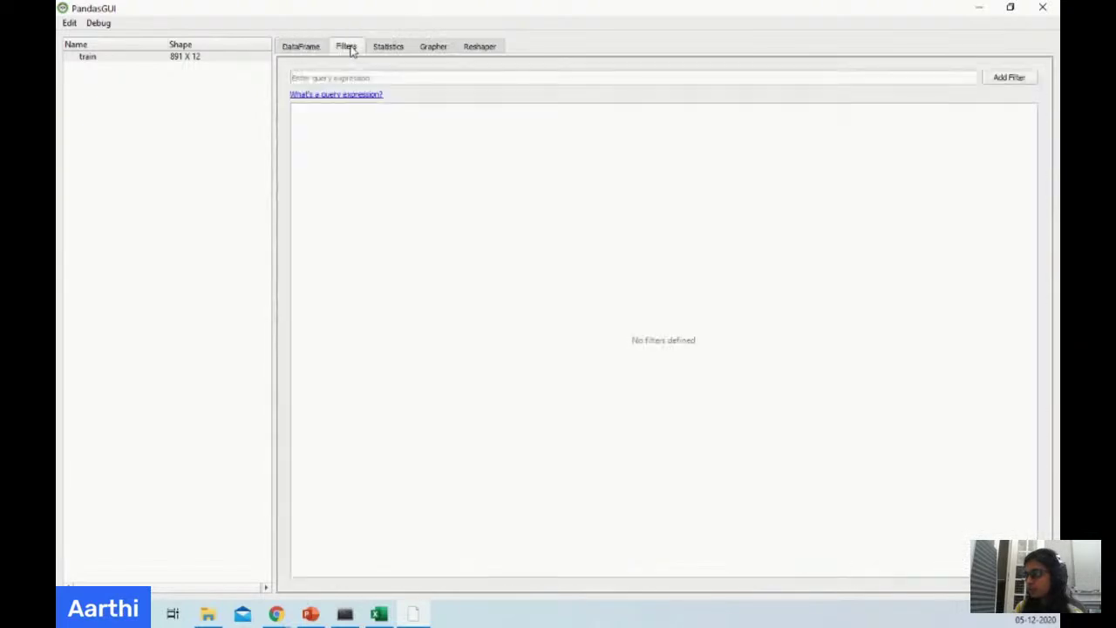
click(362, 79)
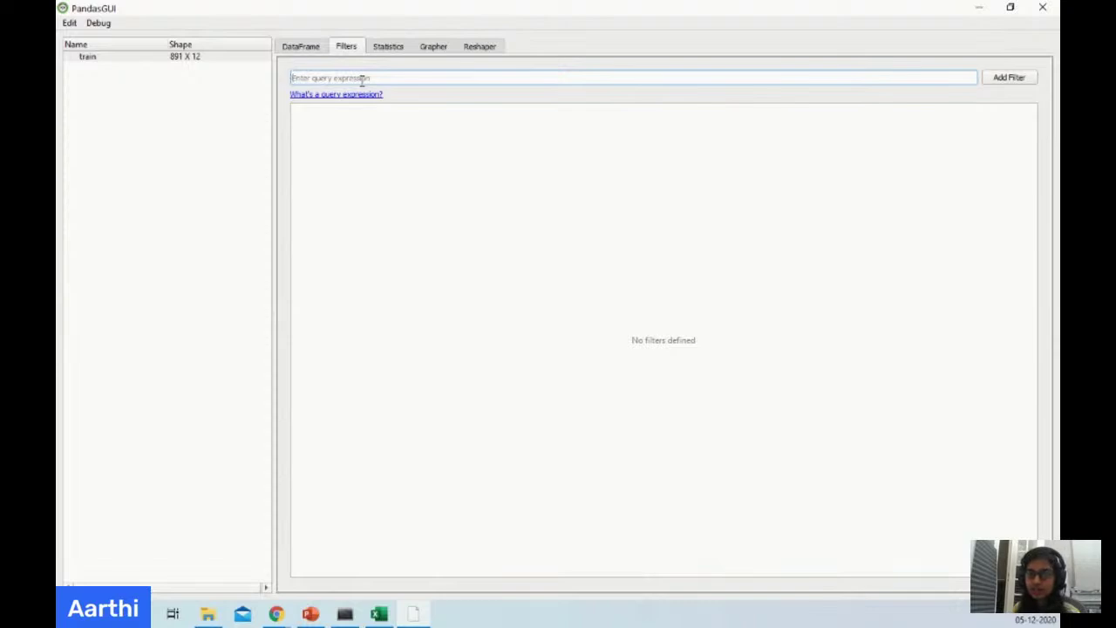
click(403, 49)
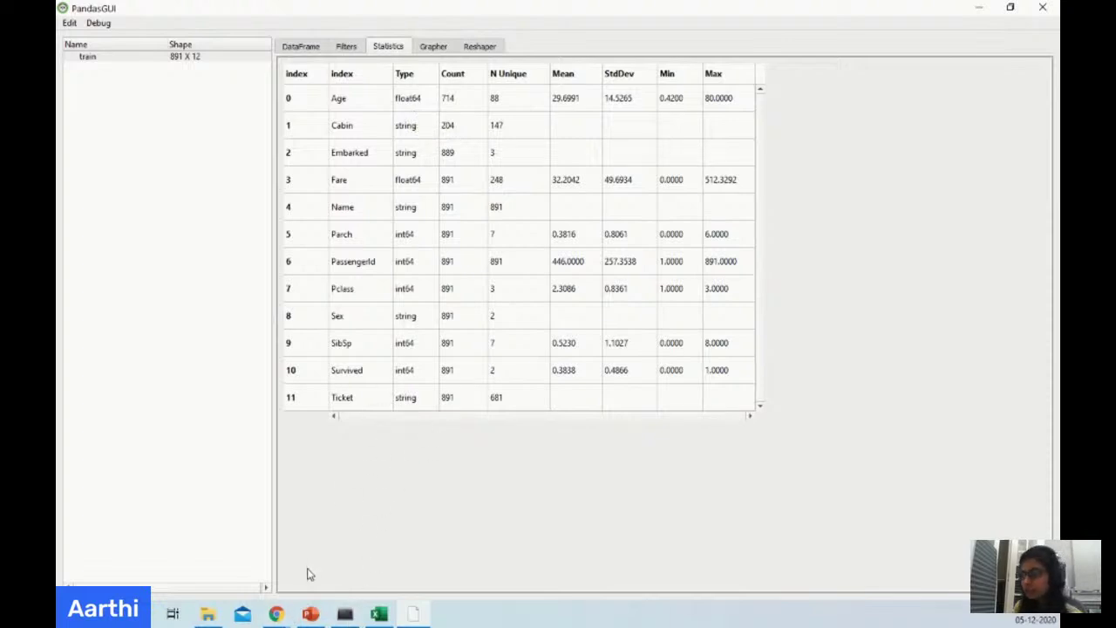
Switch back to the Data_prep_101 notebook in Chrome and highlight the train variable in the training data import cell.
click(279, 614)
click(264, 550)
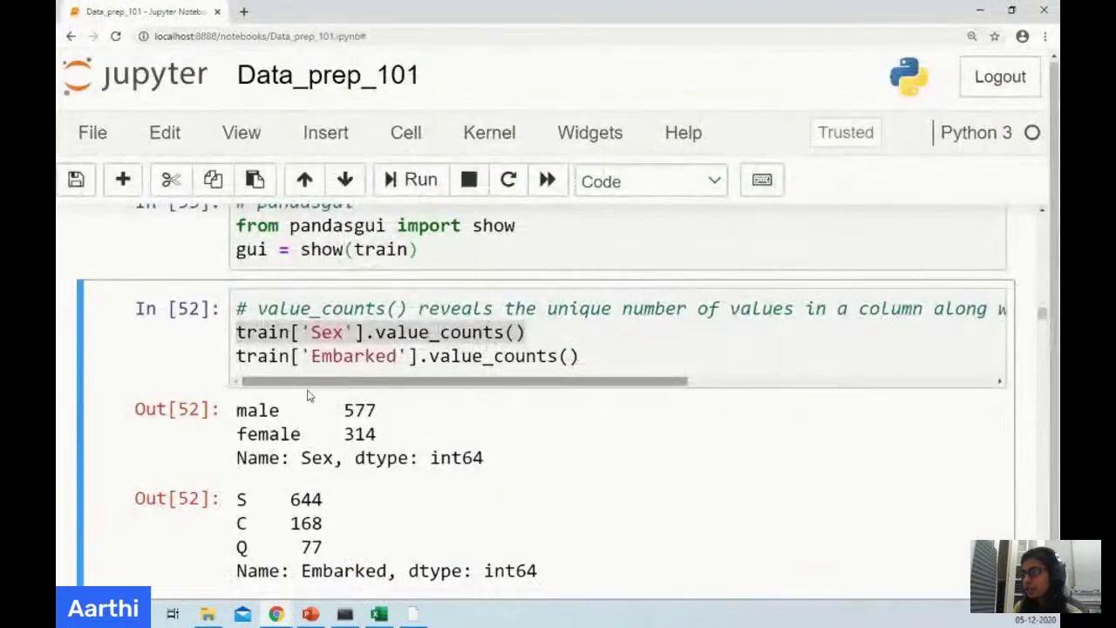
scroll(519, 425, up, 10)
scroll(519, 425, up, 15)
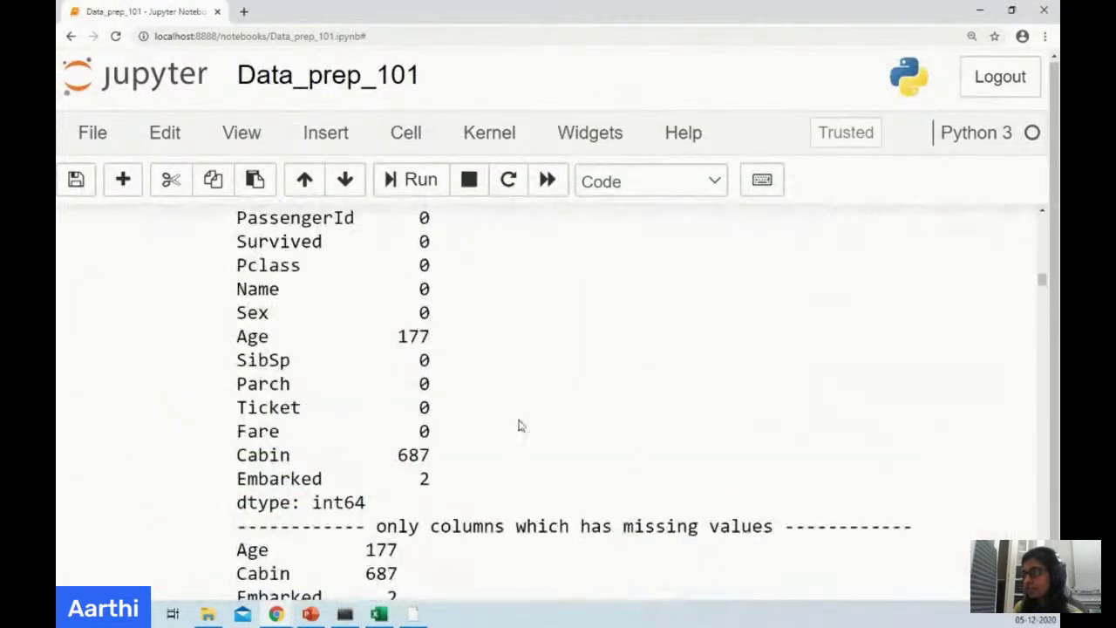
scroll(519, 425, up, 15)
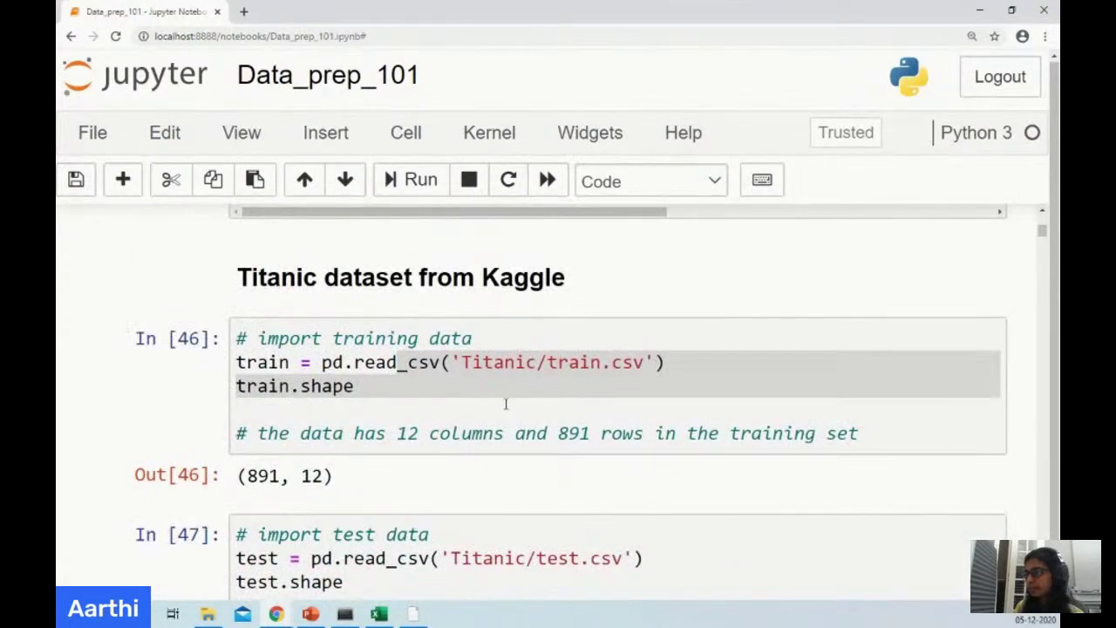
click(505, 404)
drag(392, 396, 238, 362)
click(316, 362)
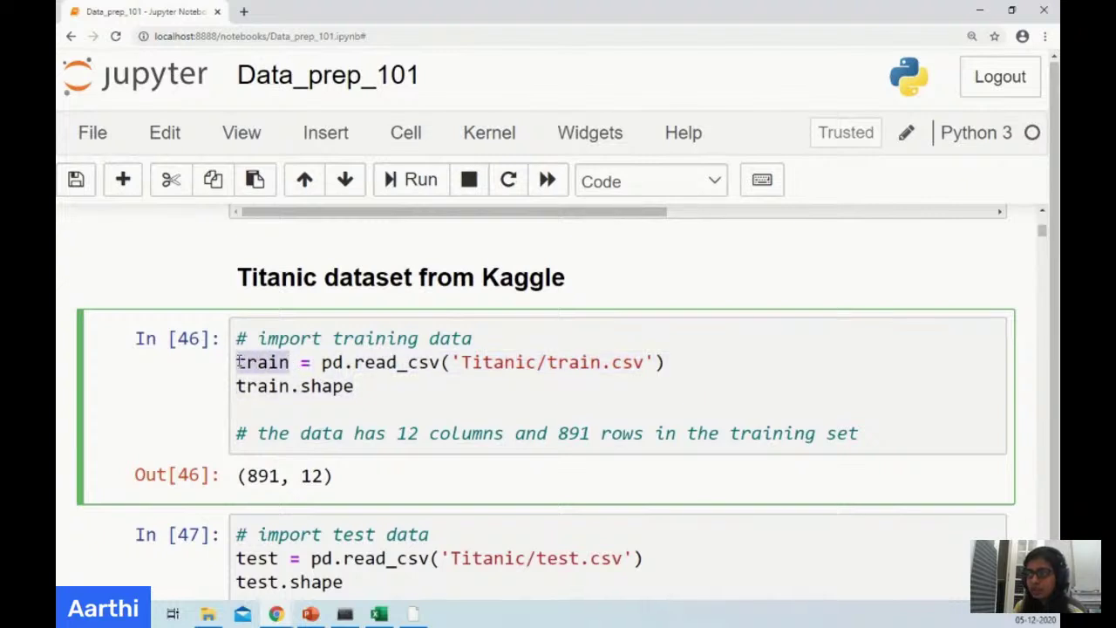
scroll(290, 364, down, 1)
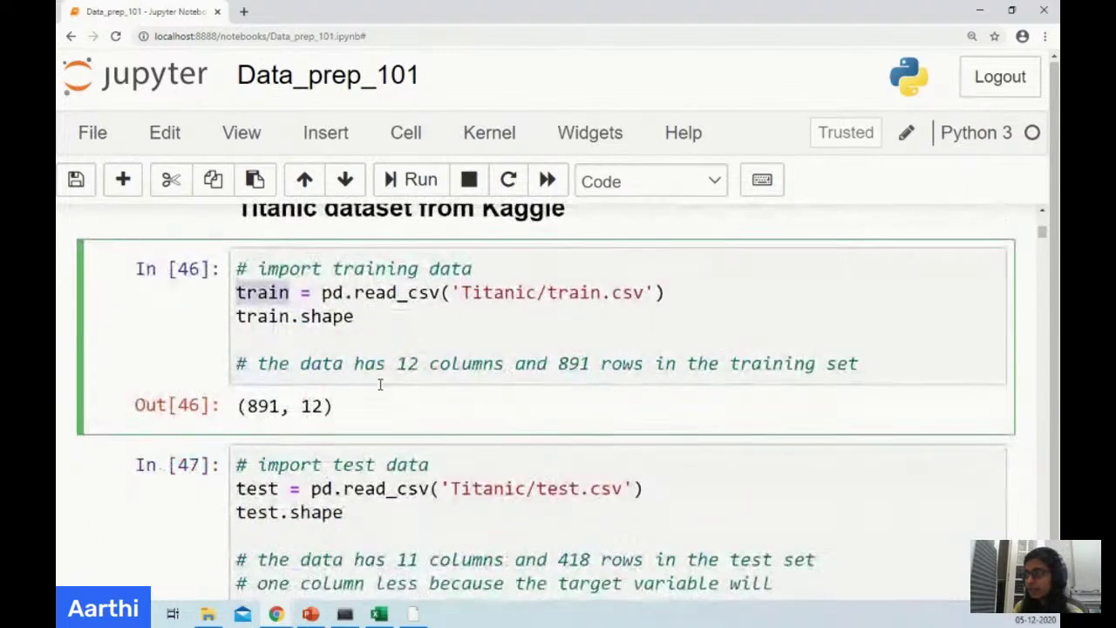
Return to the pandasgui cell and highlight its import line and the gui = show(train) line.
drag(1044, 234, 1046, 317)
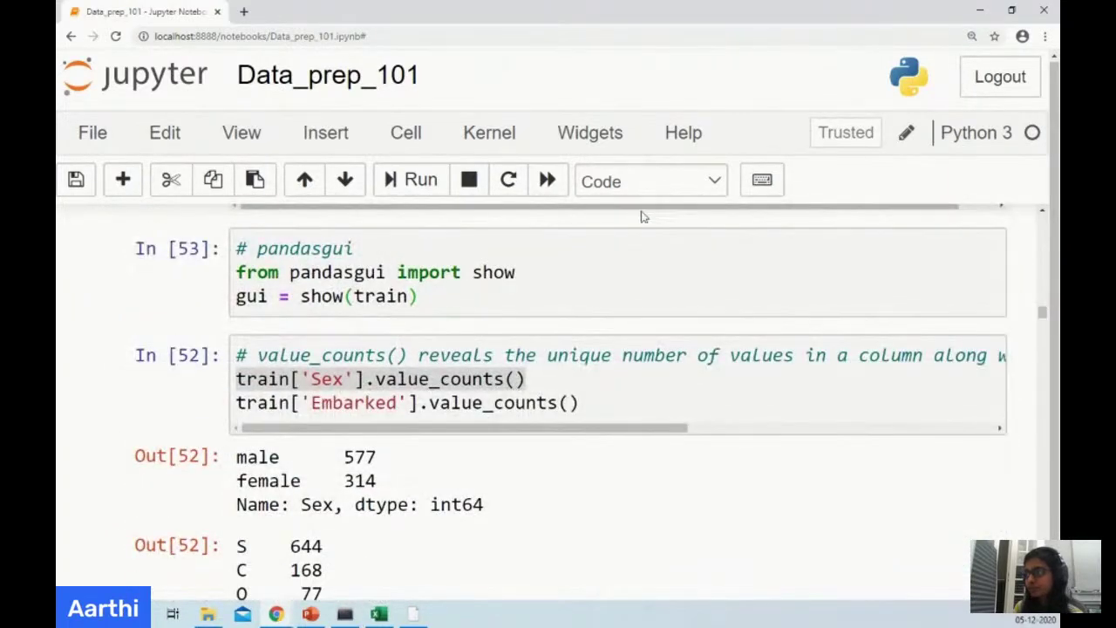
drag(423, 296, 237, 283)
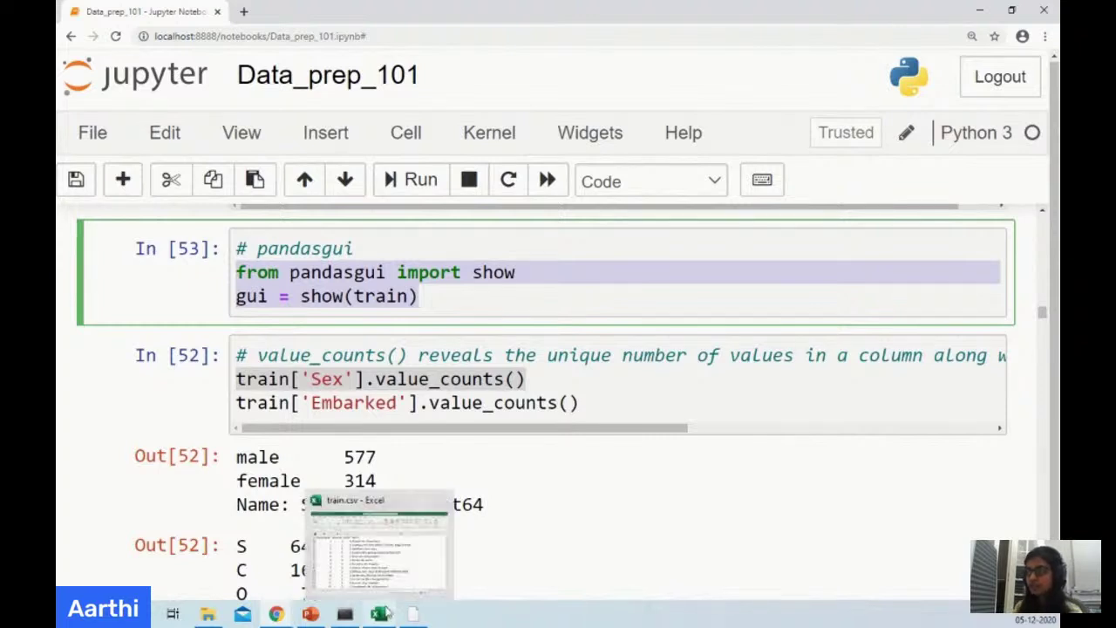
click(448, 297)
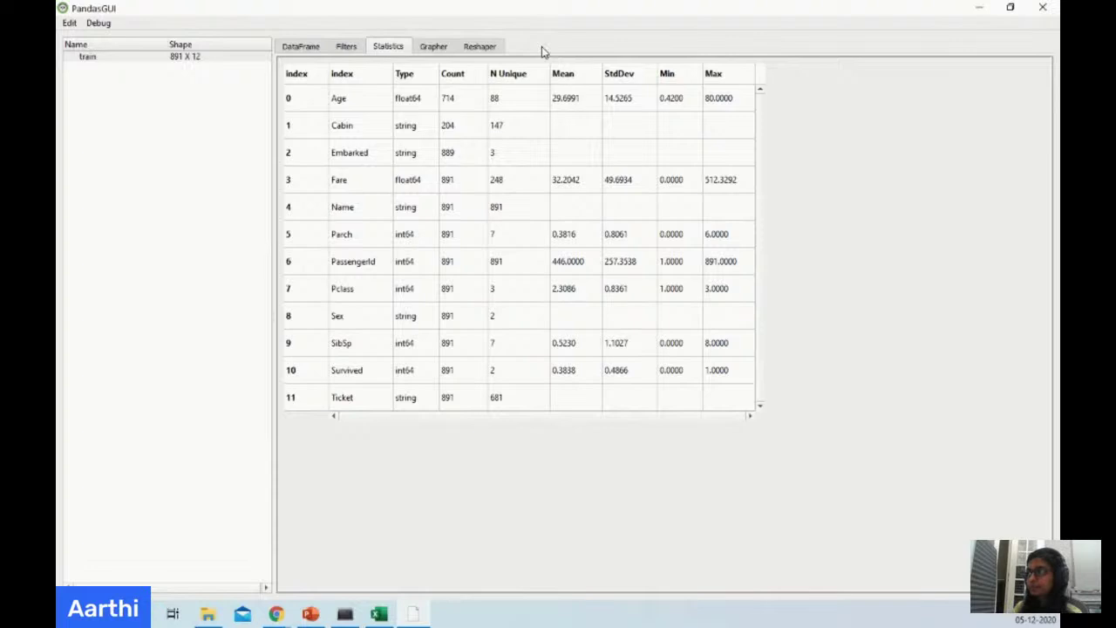
Plot a histogram of the train data in Grapher with Survived as both x and color.
click(436, 47)
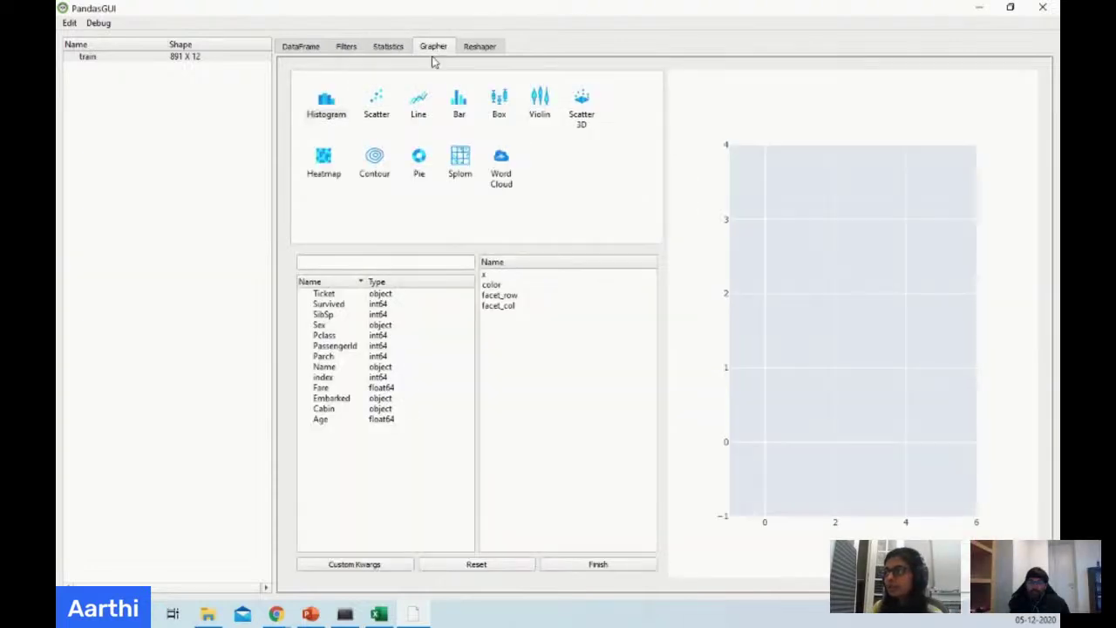
click(329, 109)
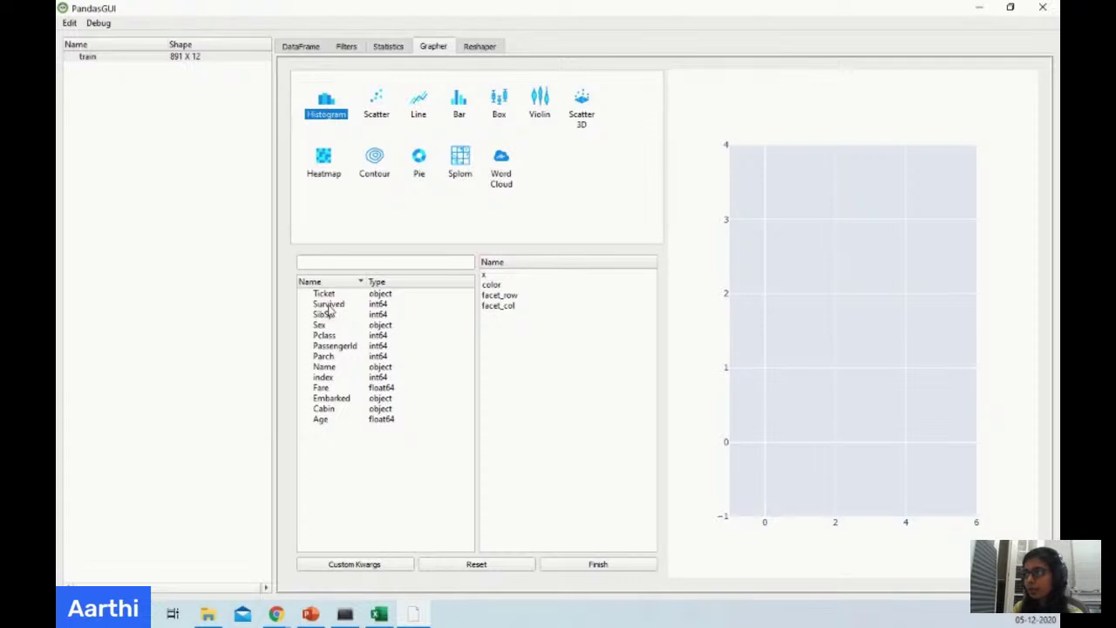
drag(328, 307, 494, 274)
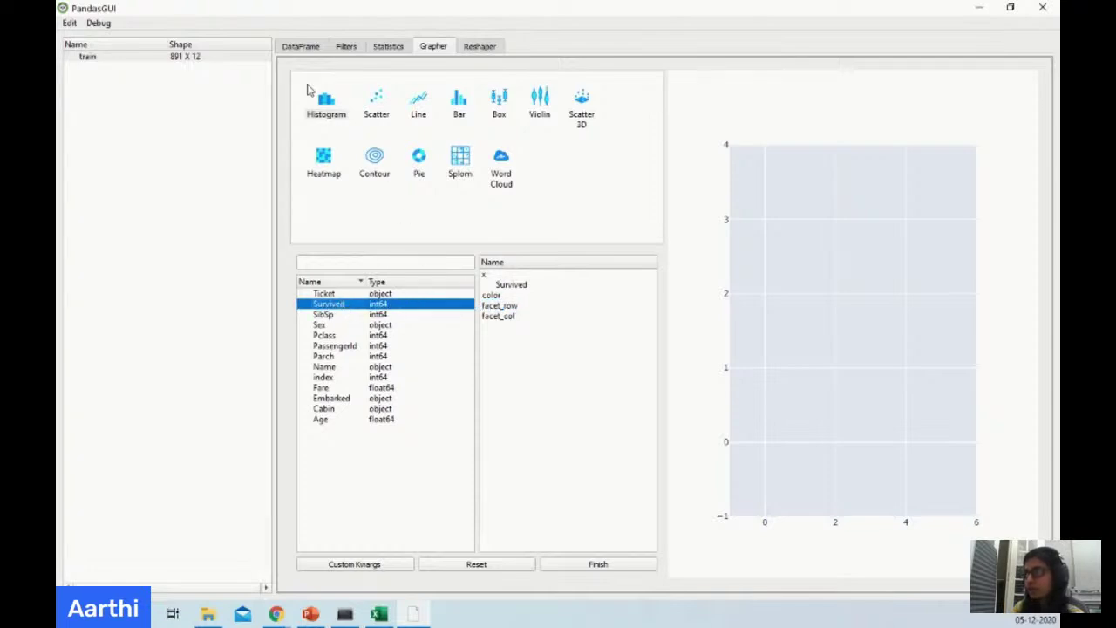
click(613, 565)
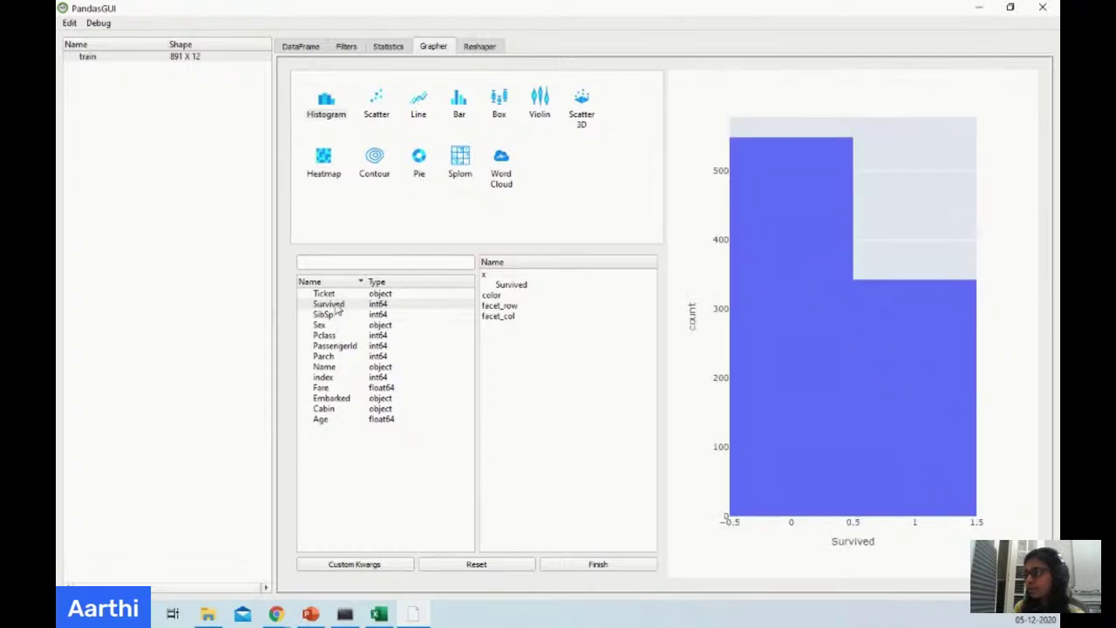
drag(336, 305, 511, 300)
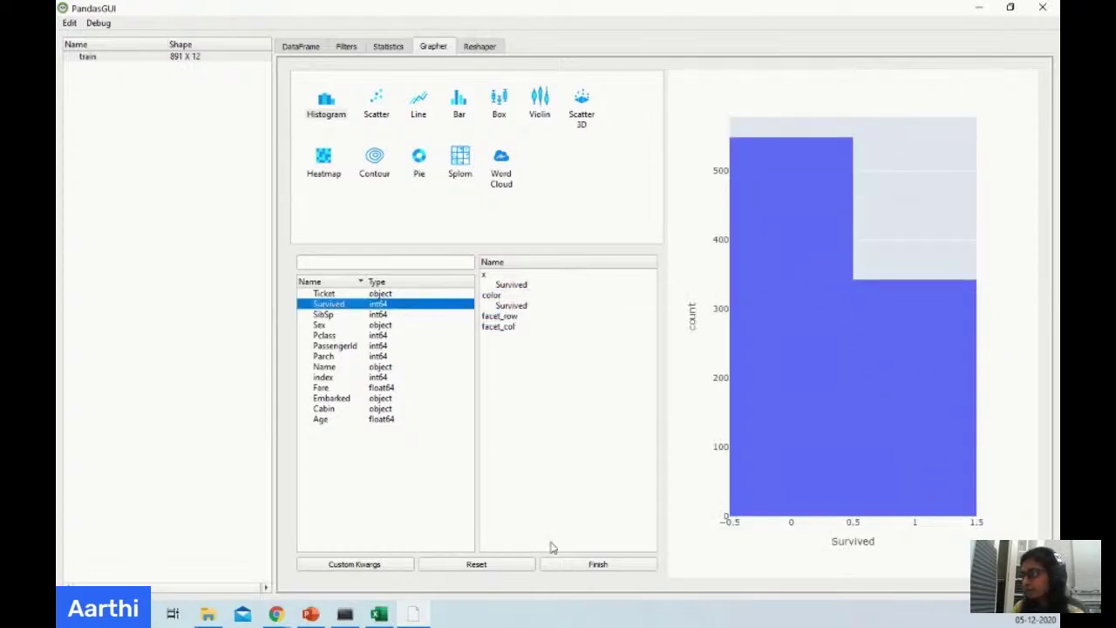
click(576, 563)
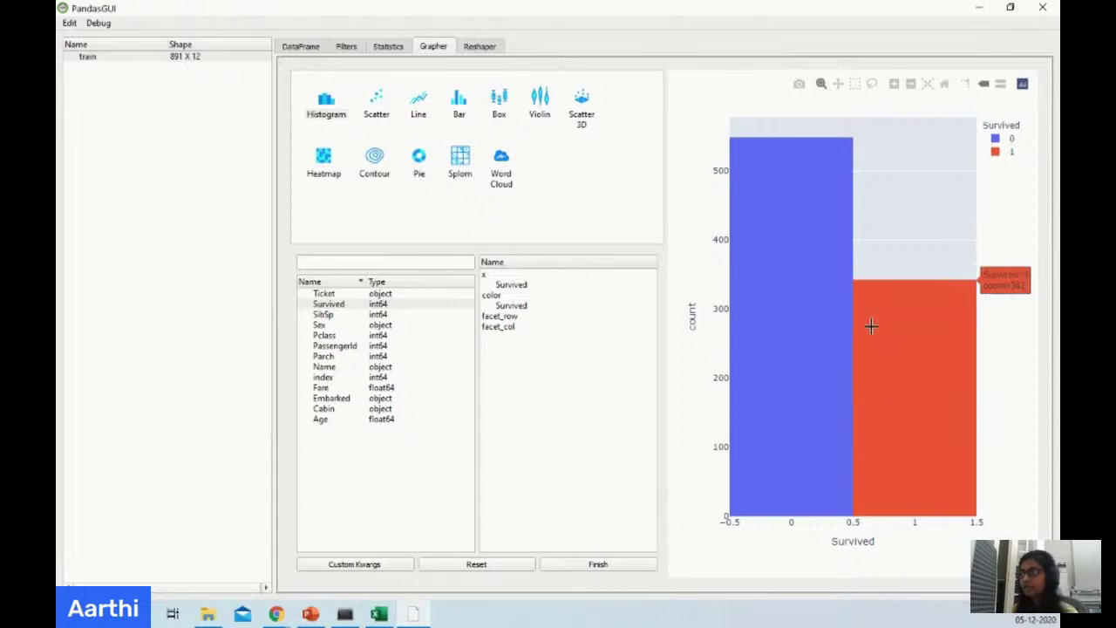
Reset the plot settings and draw a bar chart with Sex as x and Survived as y.
click(480, 564)
click(455, 105)
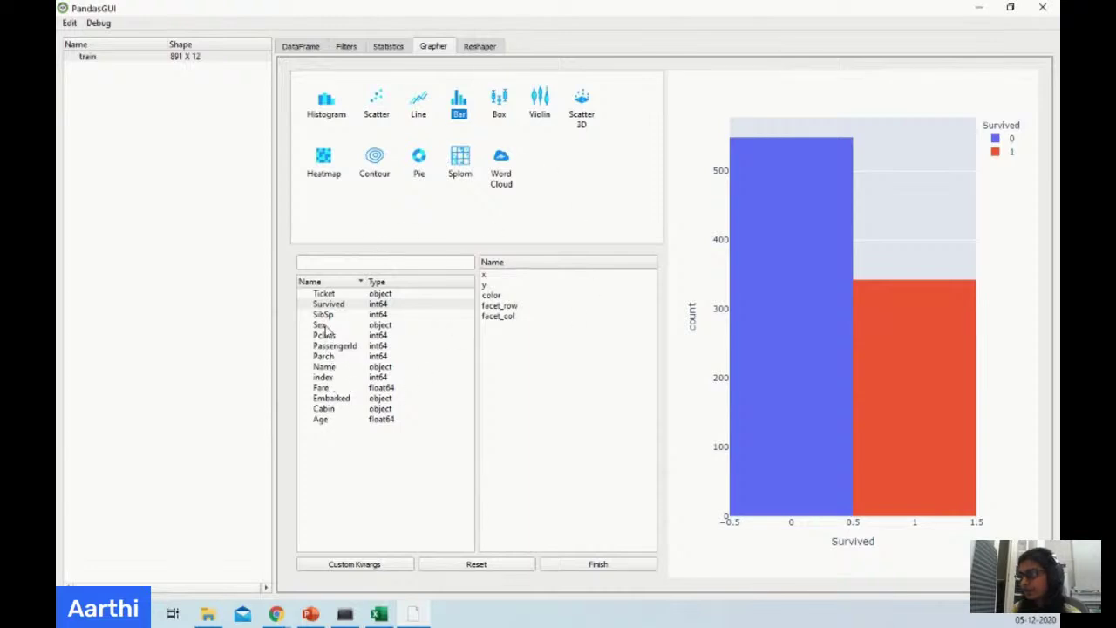
drag(323, 326, 498, 283)
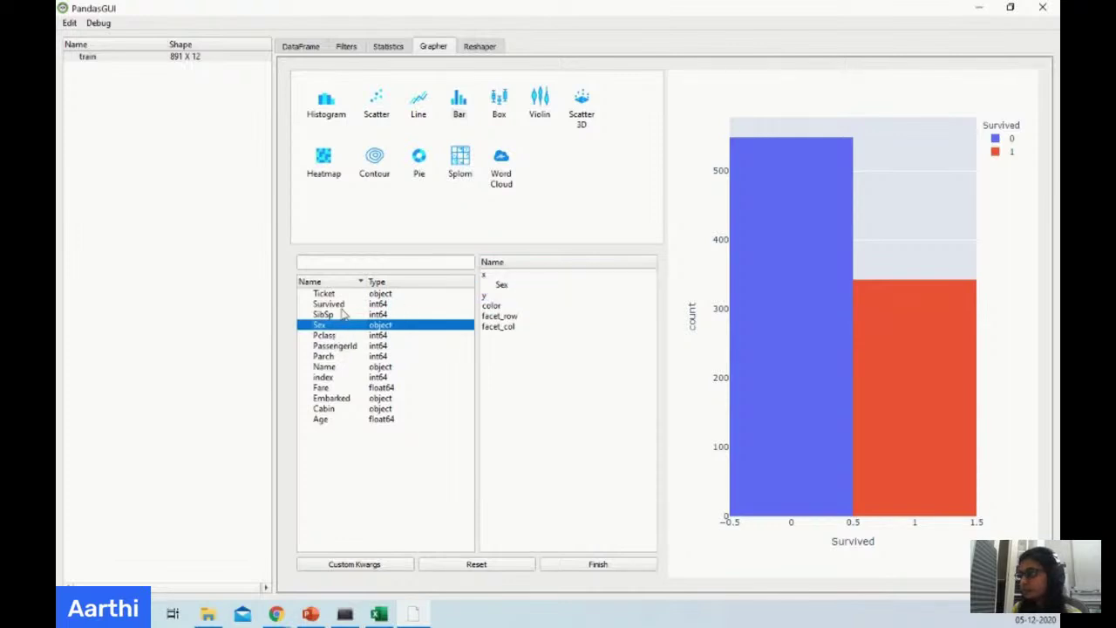
drag(341, 305, 490, 298)
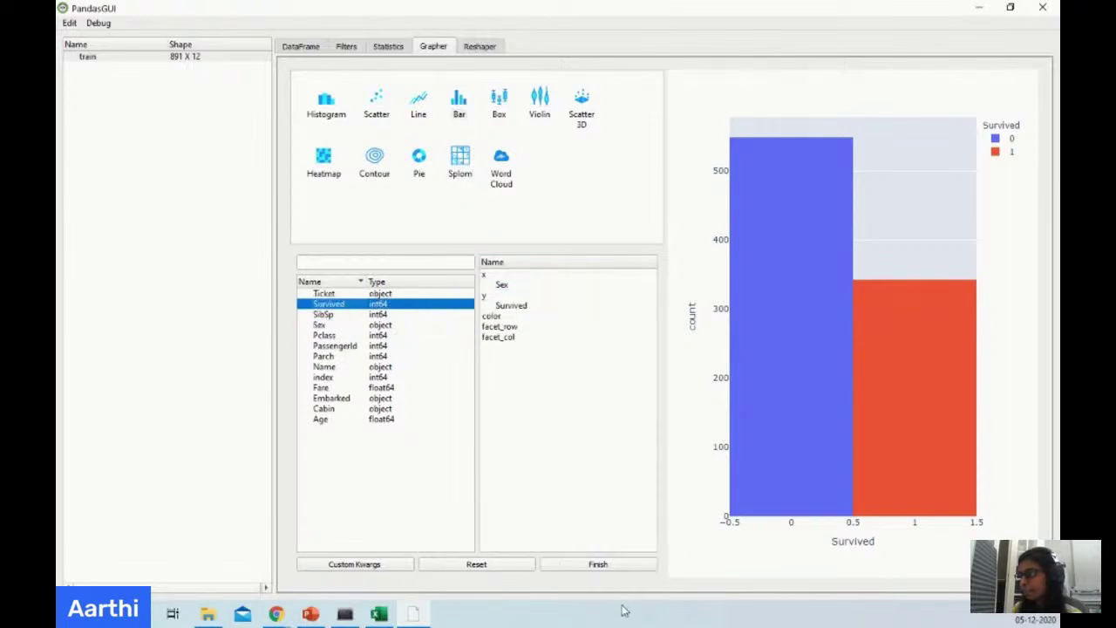
click(616, 572)
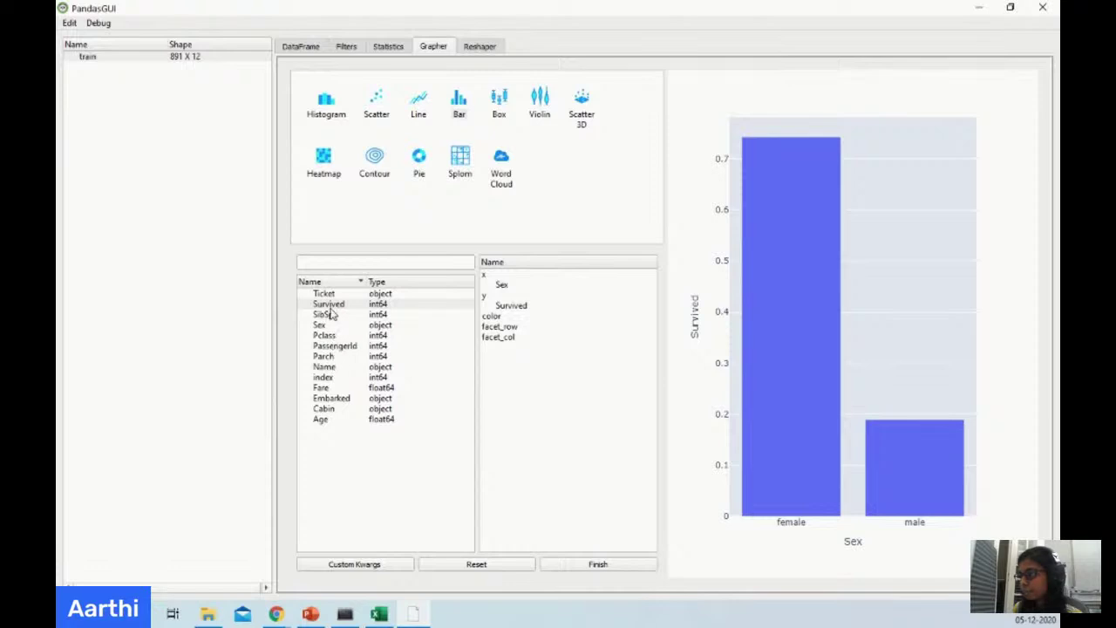
Redraw the bar chart with Survived as the color, and close PandasGUI.
drag(330, 305, 501, 317)
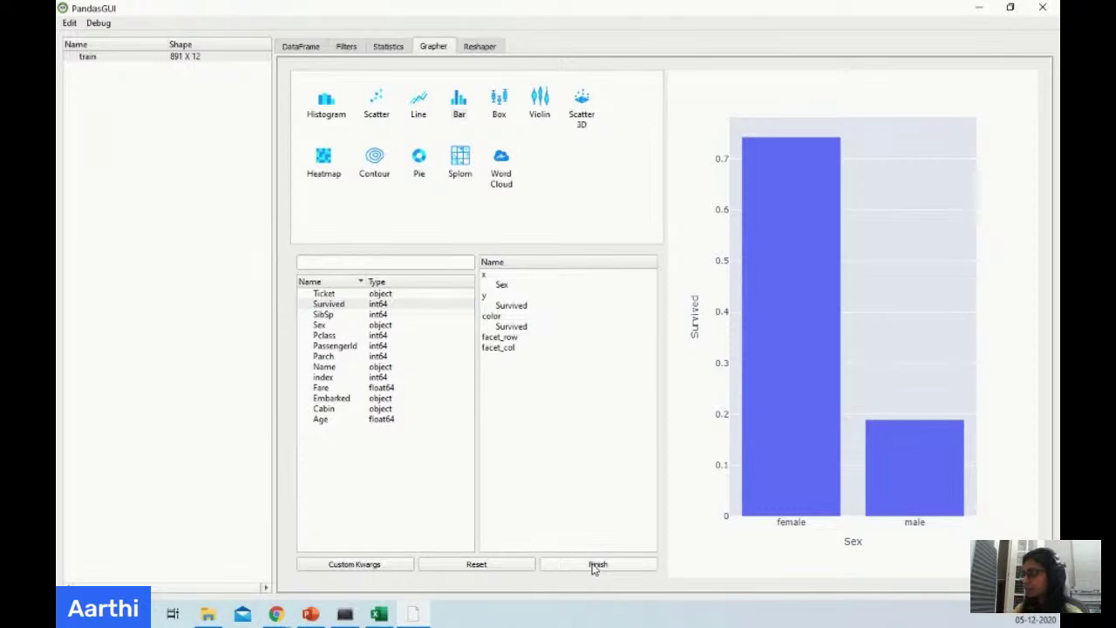
click(594, 565)
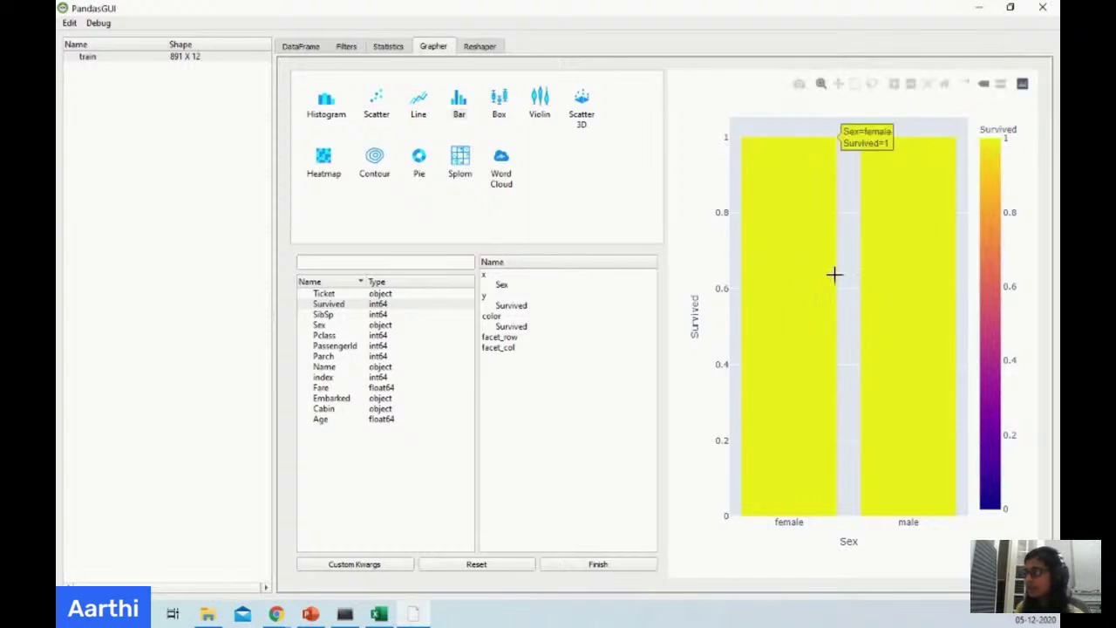
click(1044, 7)
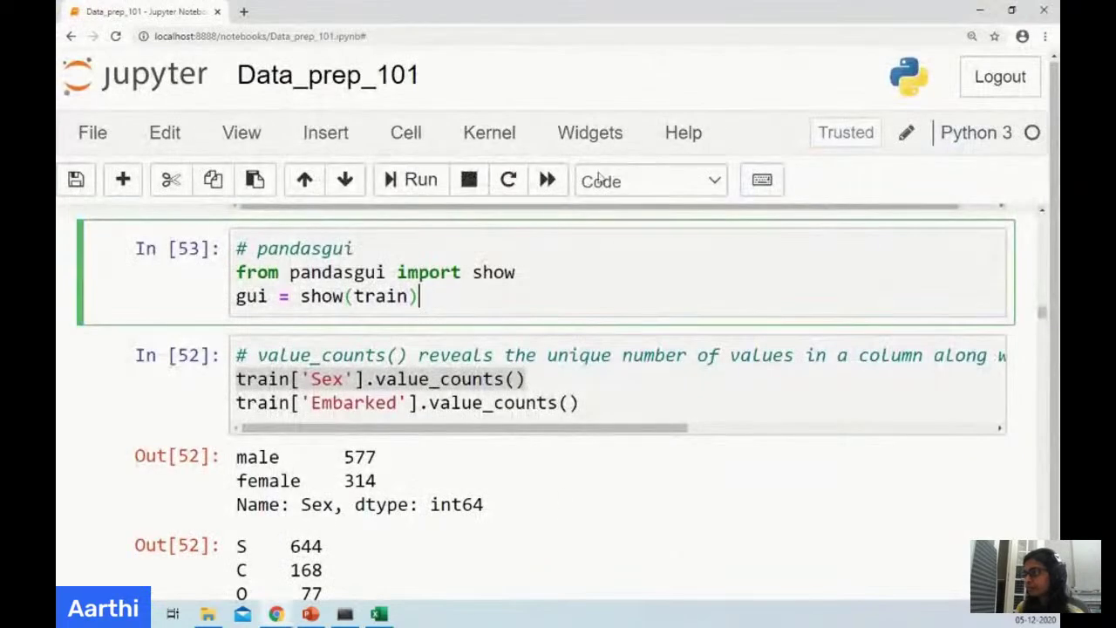
Look through the notebook's value counts and class balance cells, and go back to the train.describe() cell.
click(527, 379)
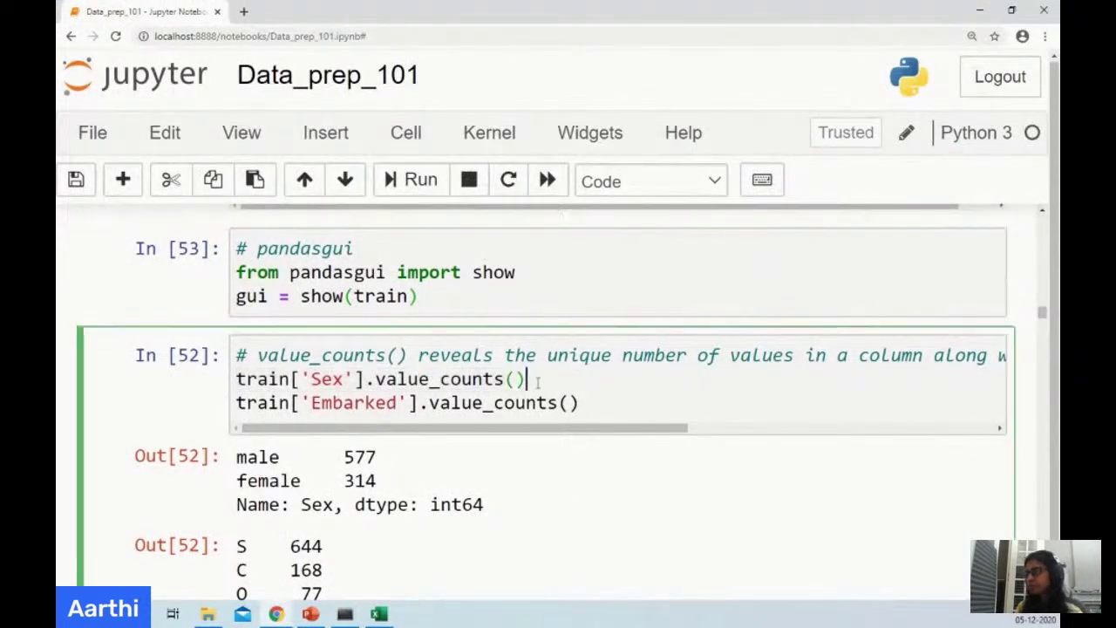
click(562, 310)
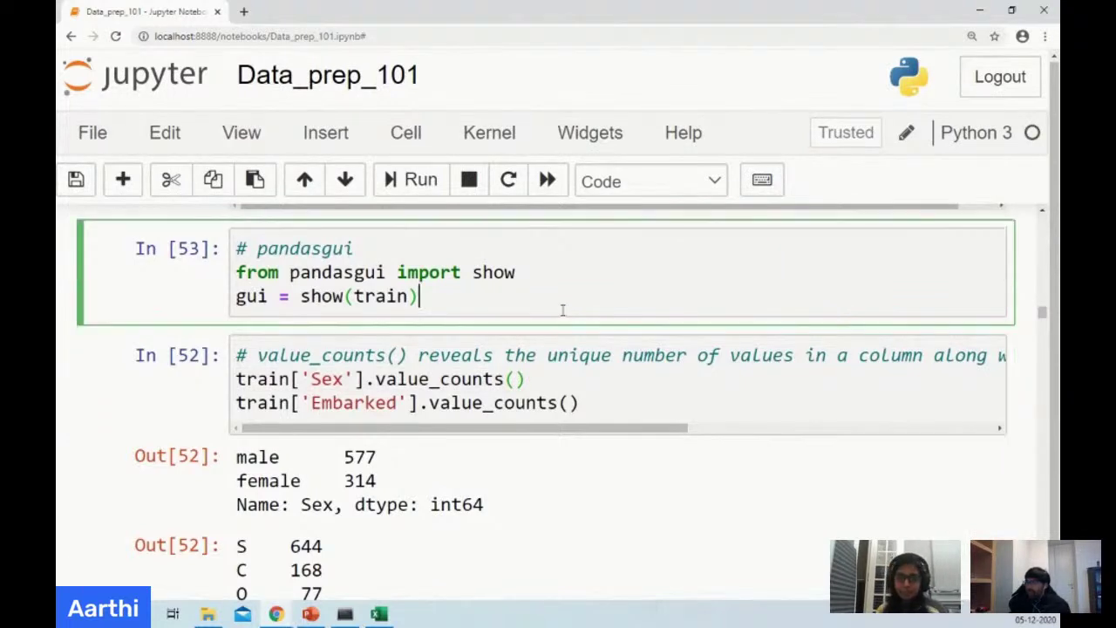
scroll(562, 309, down, 3)
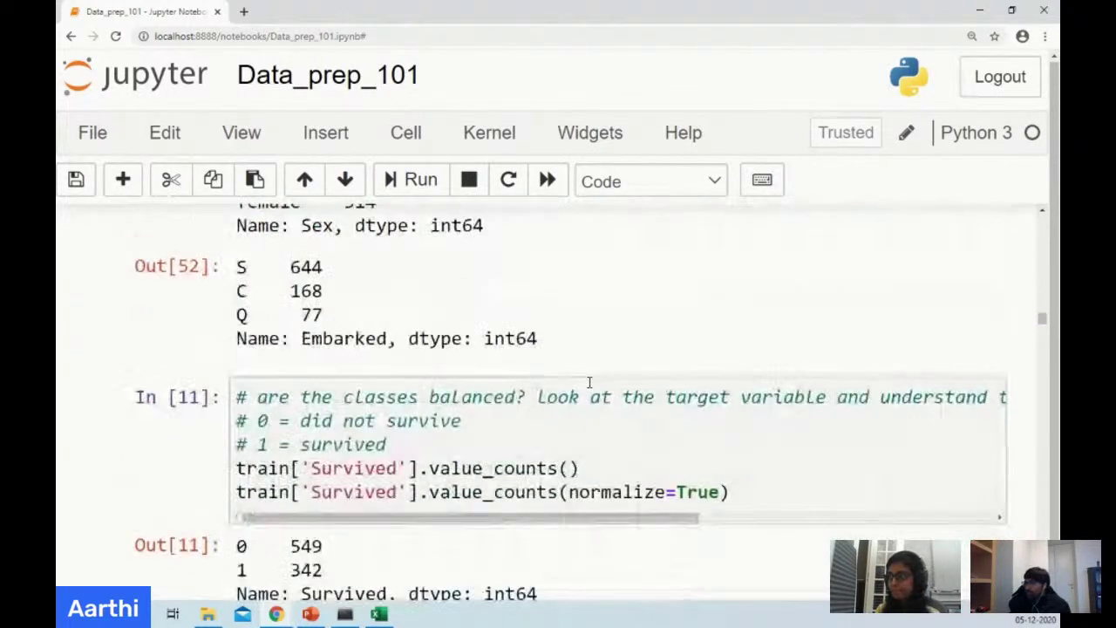
click(498, 423)
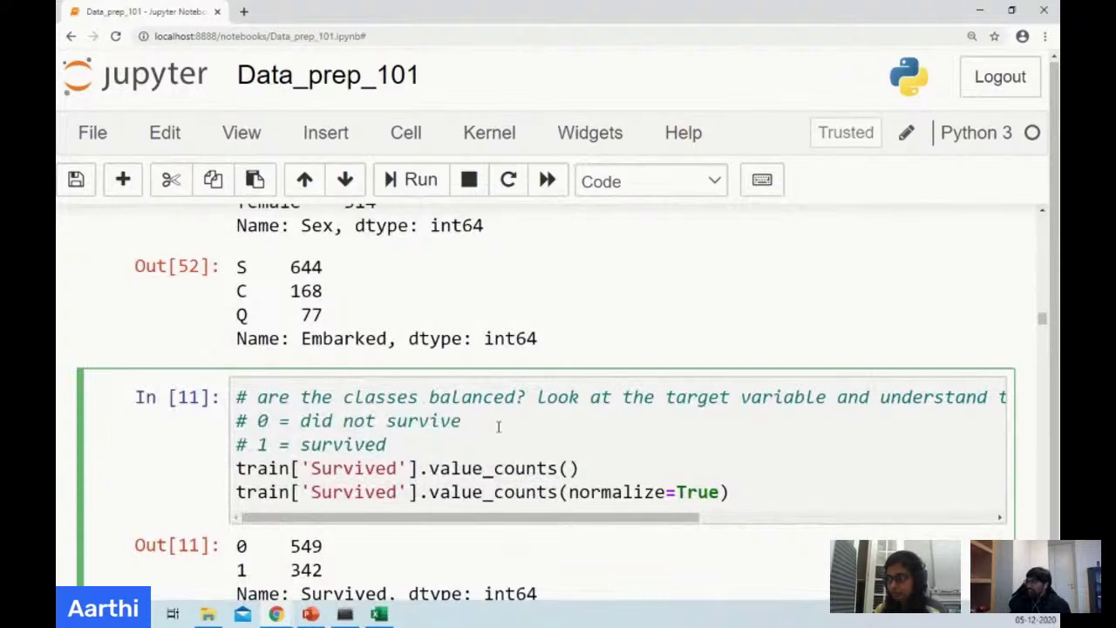
scroll(454, 387, up, 3)
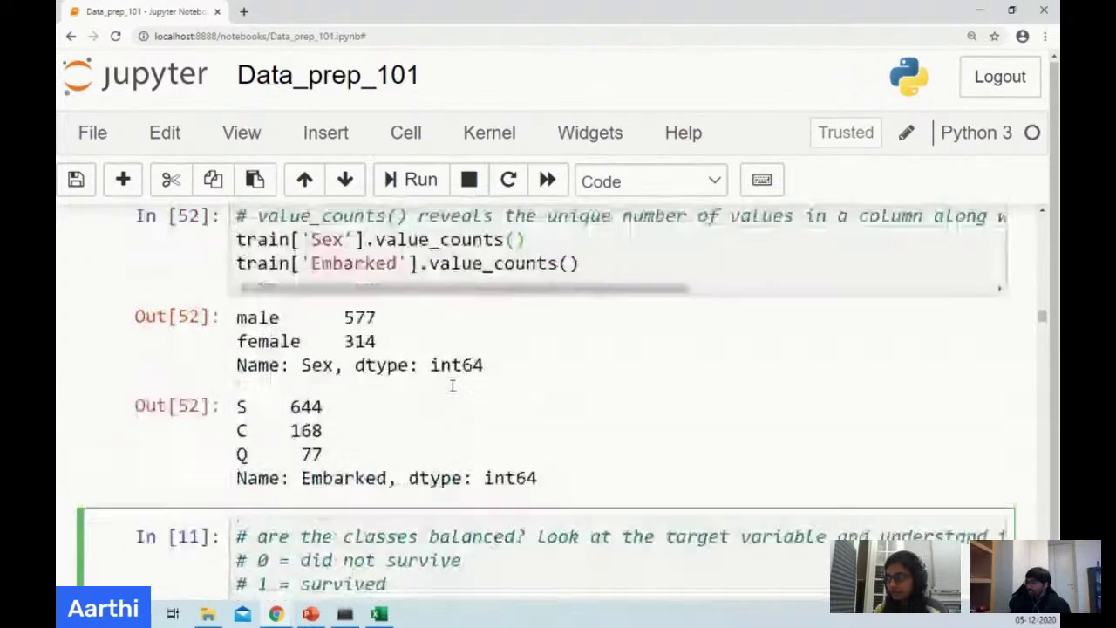
scroll(452, 384, up, 6)
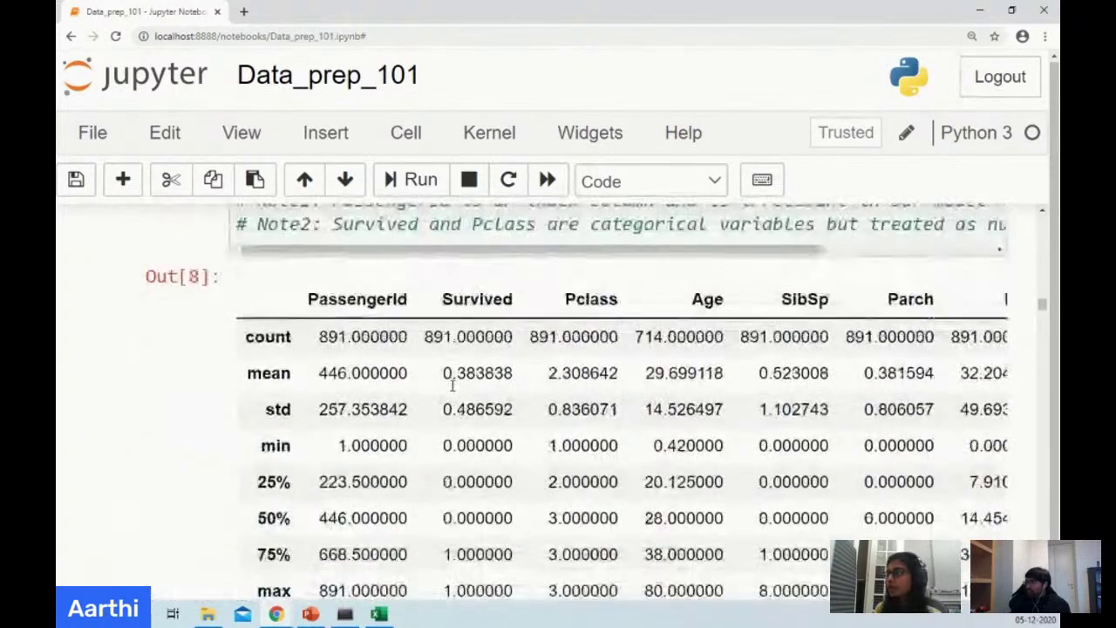
scroll(452, 390, up, 1)
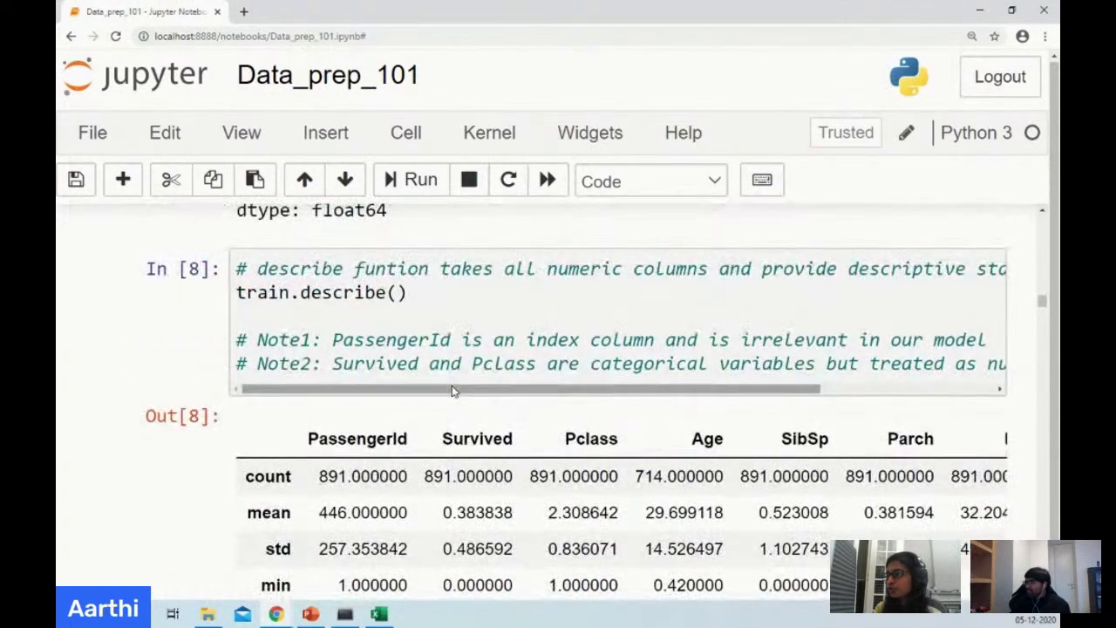
click(422, 309)
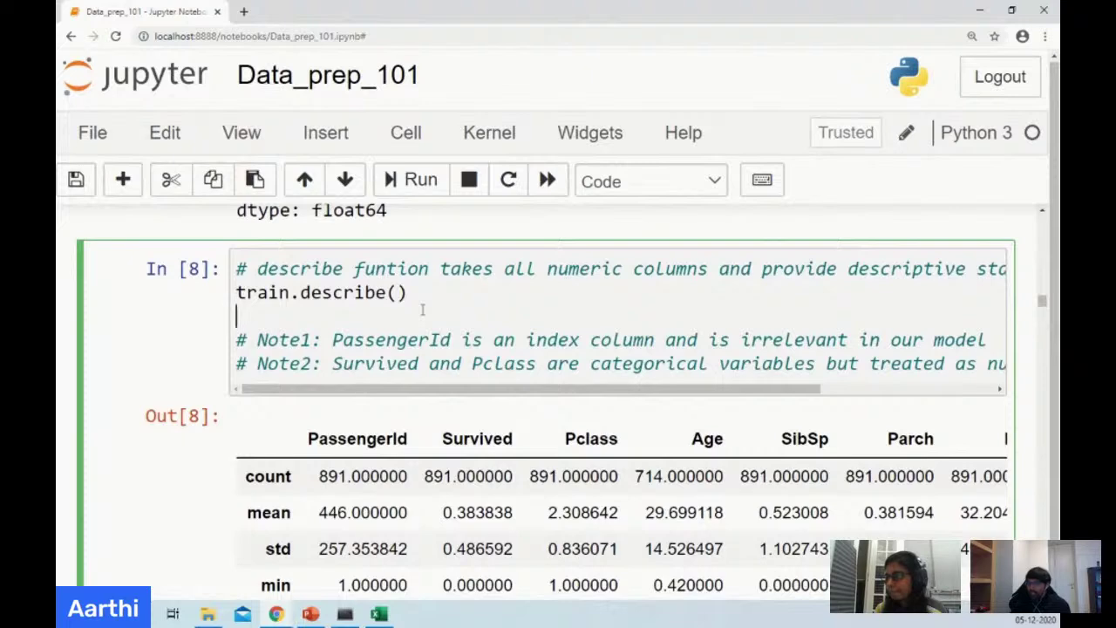
scroll(422, 310, down, 1)
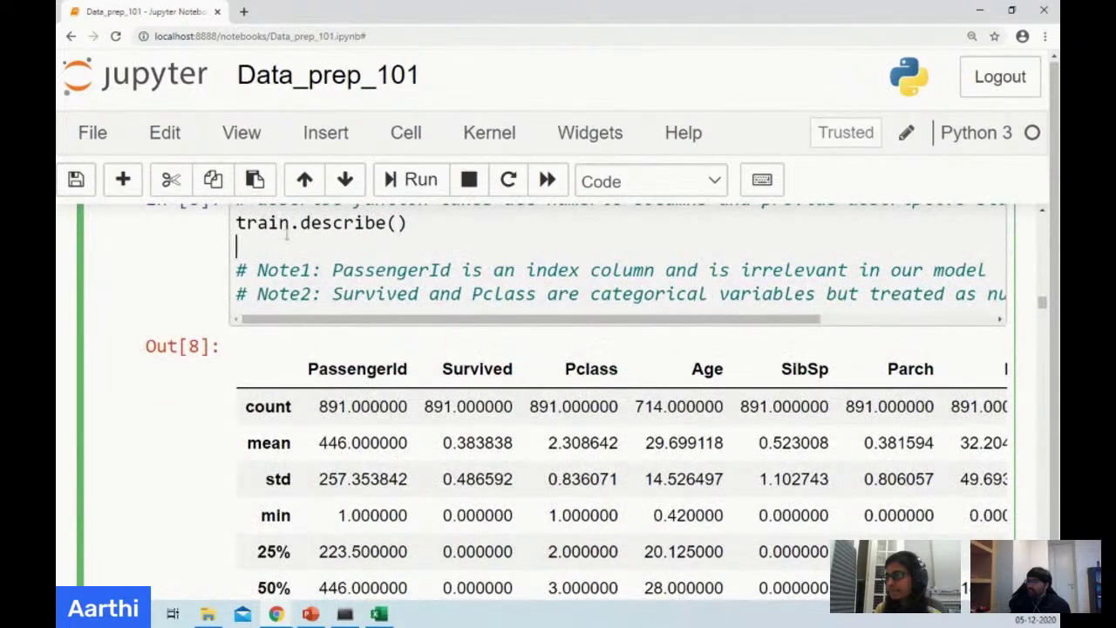
scroll(384, 264, up, 1)
click(439, 301)
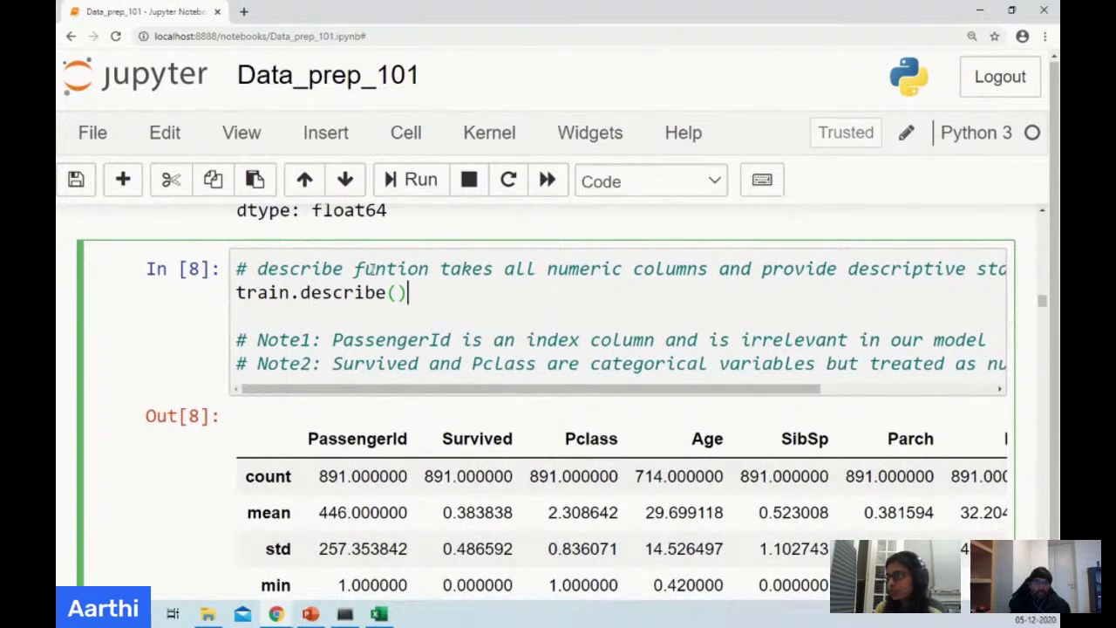
Highlight the train variable in train.describe() and the PassengerId and Survived headings in its output table.
double_click(261, 293)
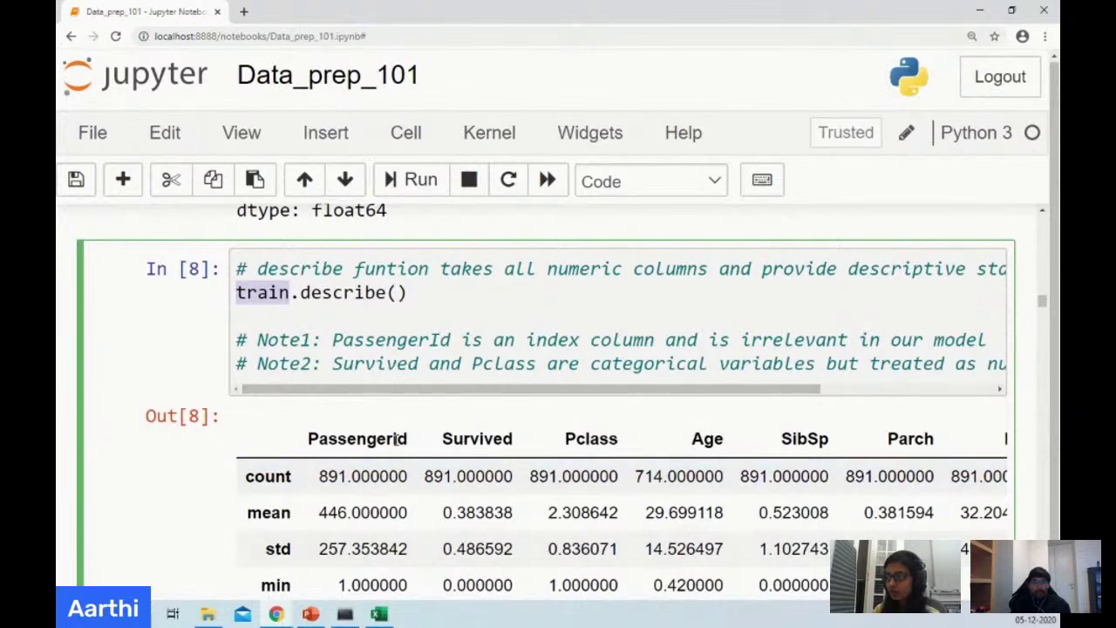
click(433, 318)
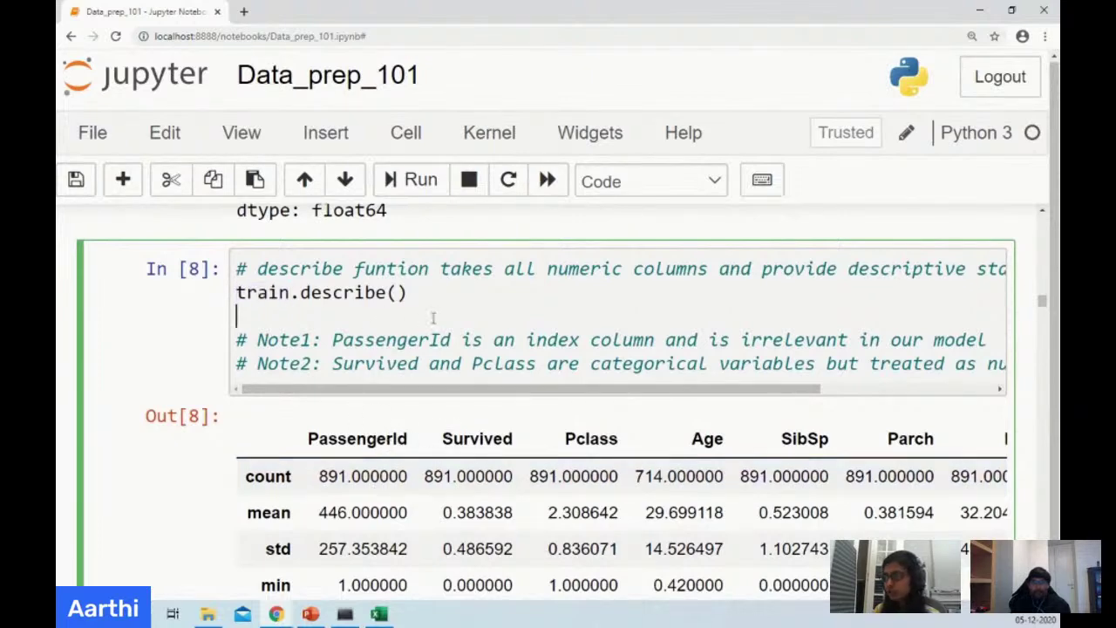
scroll(413, 403, down, 1)
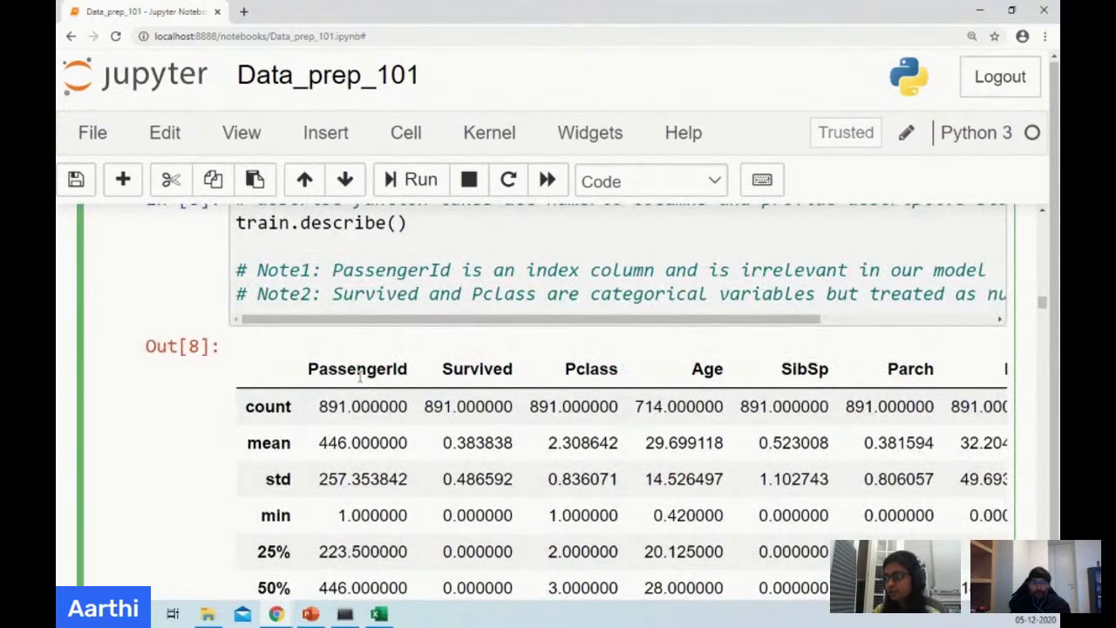
drag(358, 373, 361, 404)
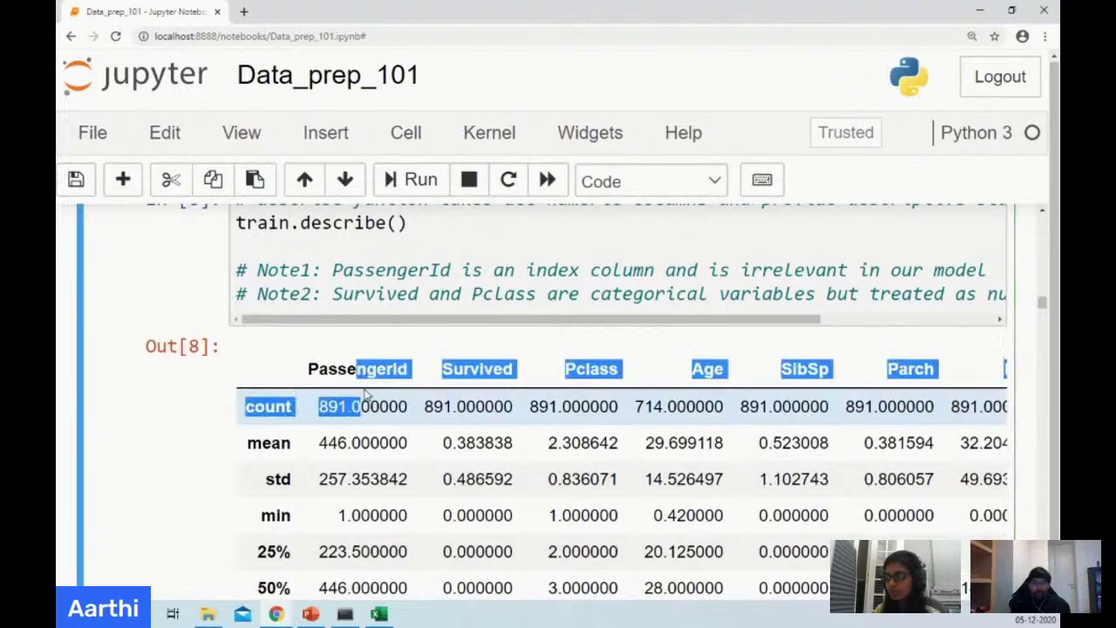
click(498, 368)
double_click(498, 368)
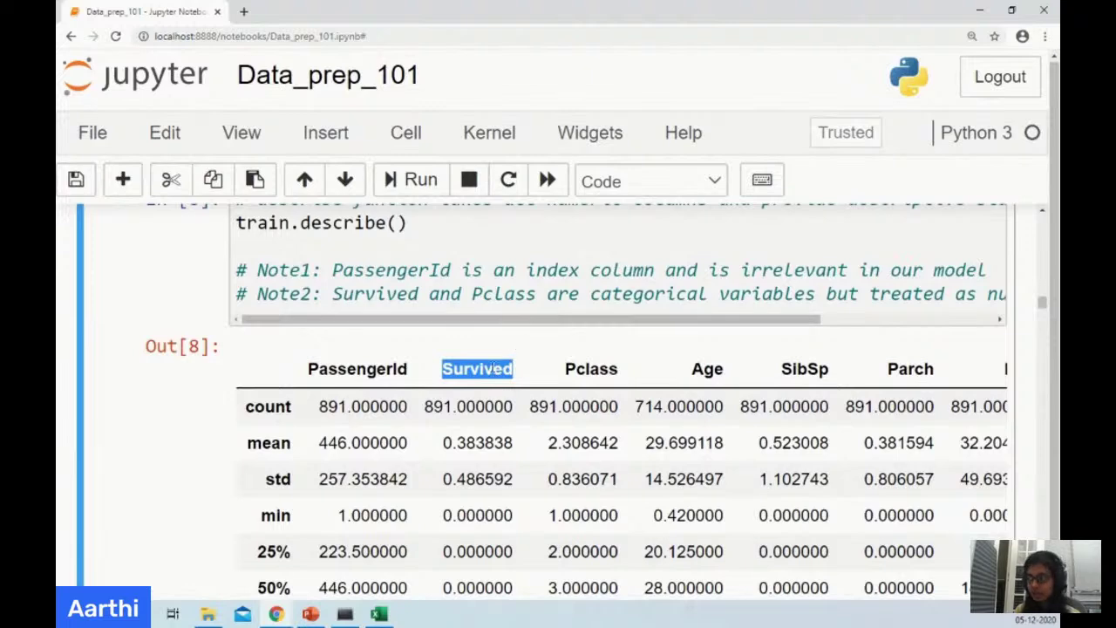
Examine the descriptive statistics of all numeric columns, from PassengerId through Fare, in the train.describe() output.
scroll(493, 368, down, 3)
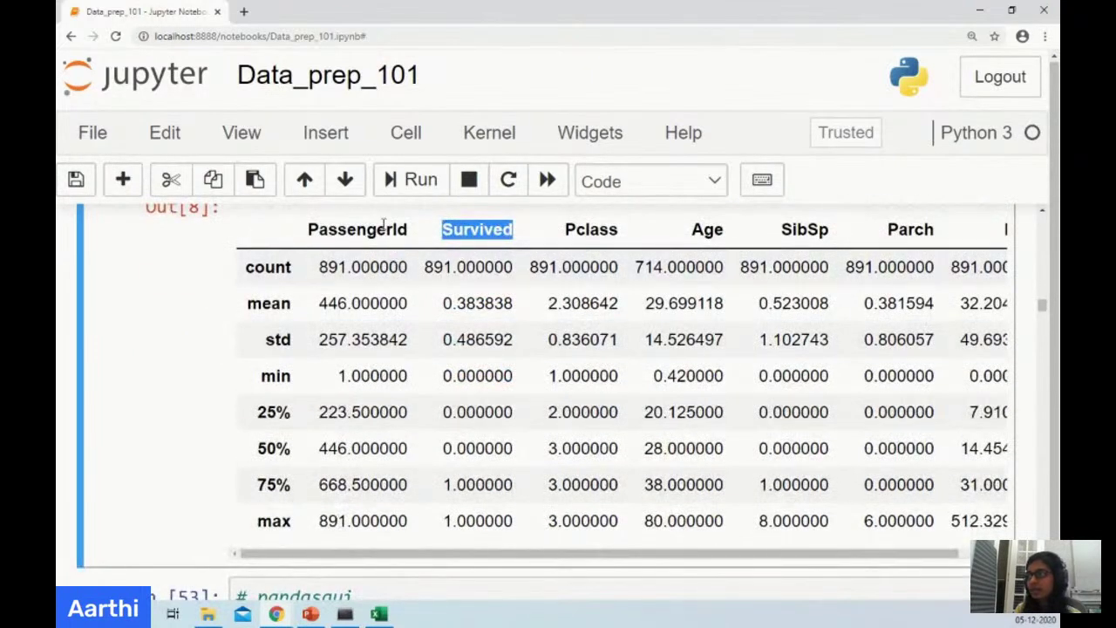
click(411, 232)
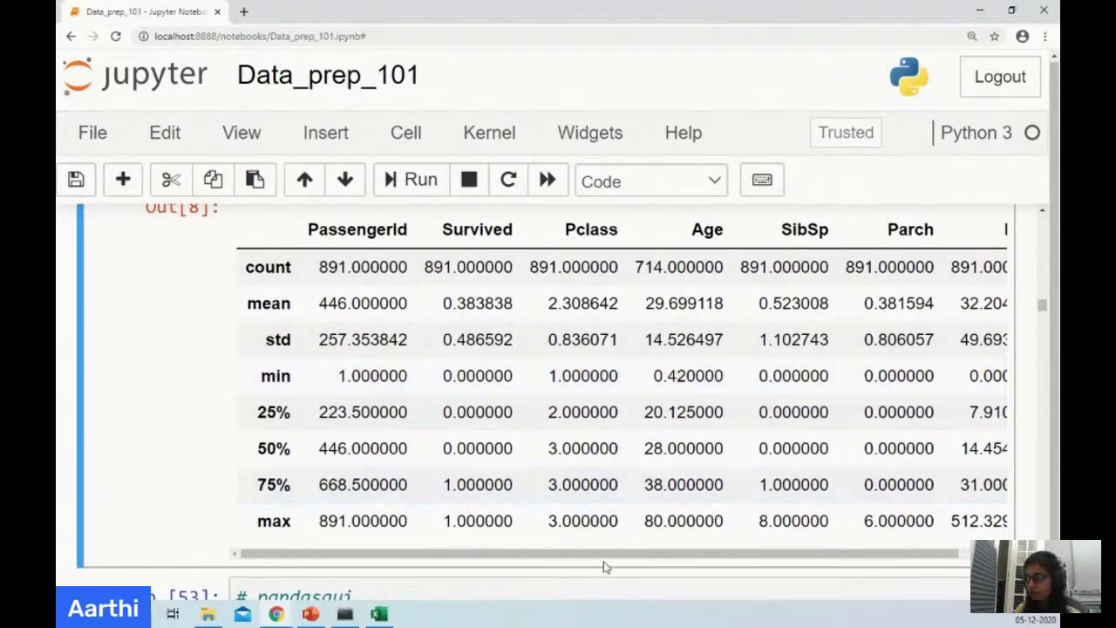
drag(605, 556, 735, 563)
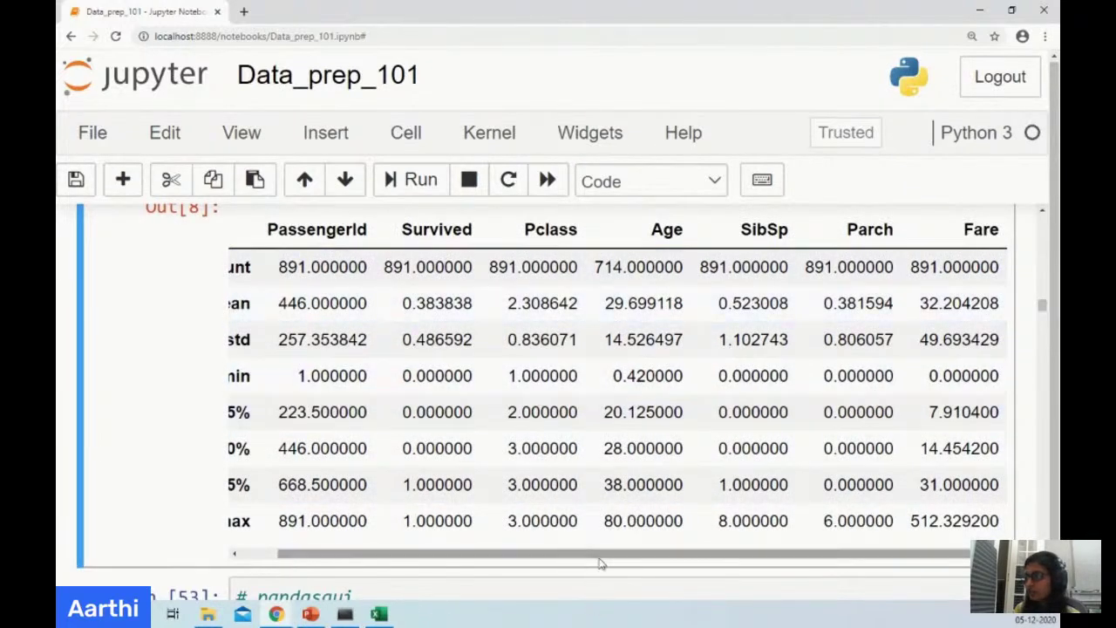
scroll(598, 558, left, 1)
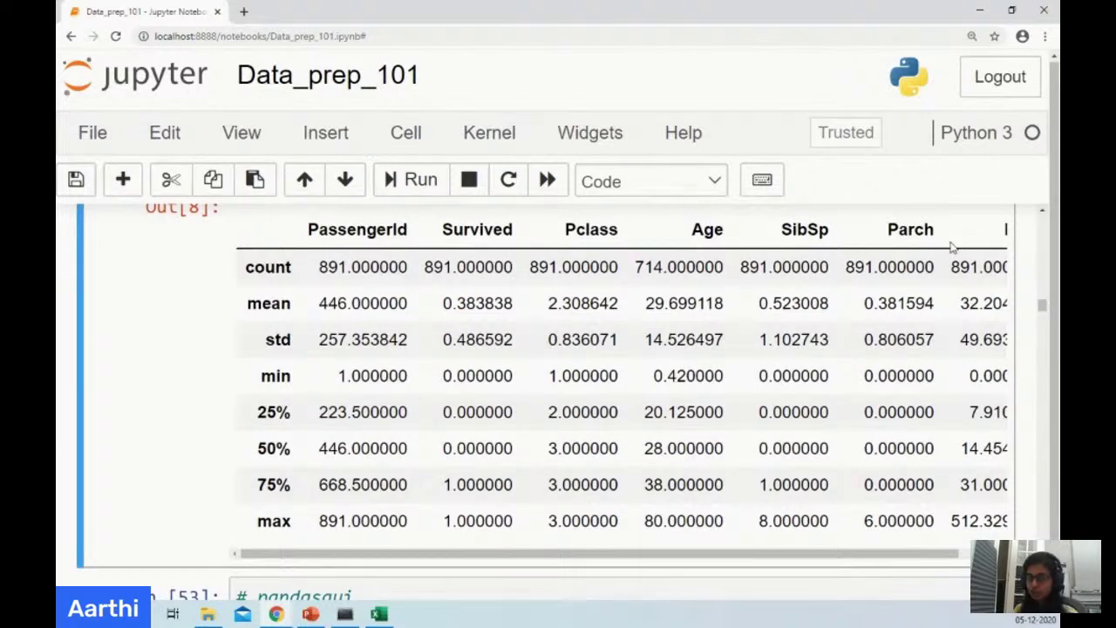
scroll(955, 253, right, 1)
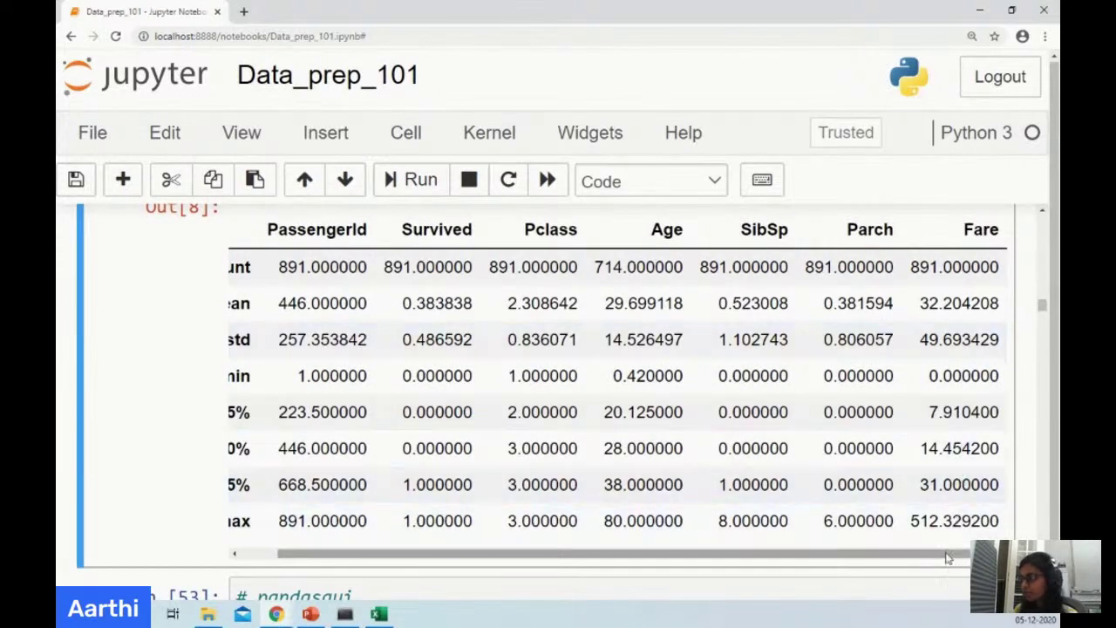
mouse_move(949, 552)
mouse_down()
mouse_move(916, 551)
mouse_move(949, 551)
mouse_up()
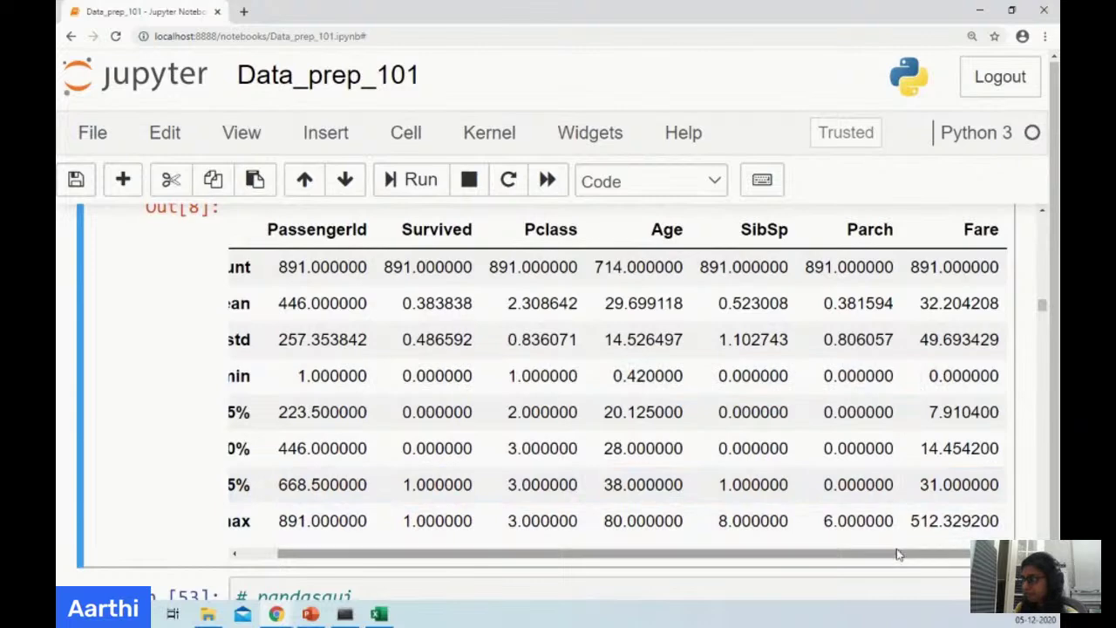
drag(898, 555, 872, 489)
scroll(880, 410, down, 3)
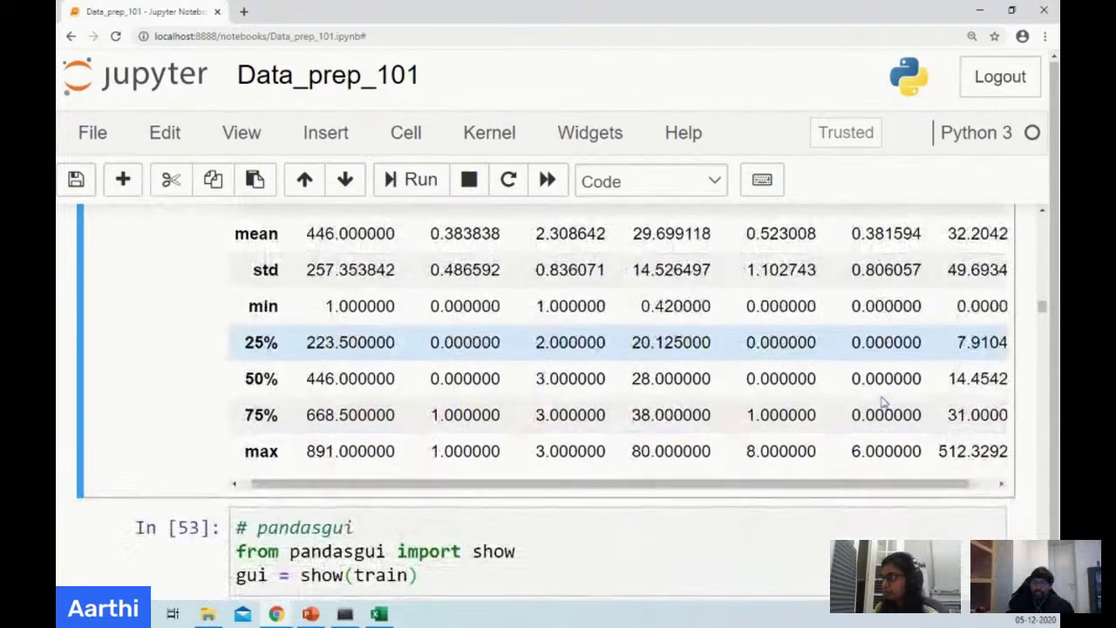
Look through the pandasgui, value_counts and column-dropping cells, and go back to the class balance output for Survived.
scroll(881, 402, down, 1)
click(837, 430)
scroll(837, 430, down, 2)
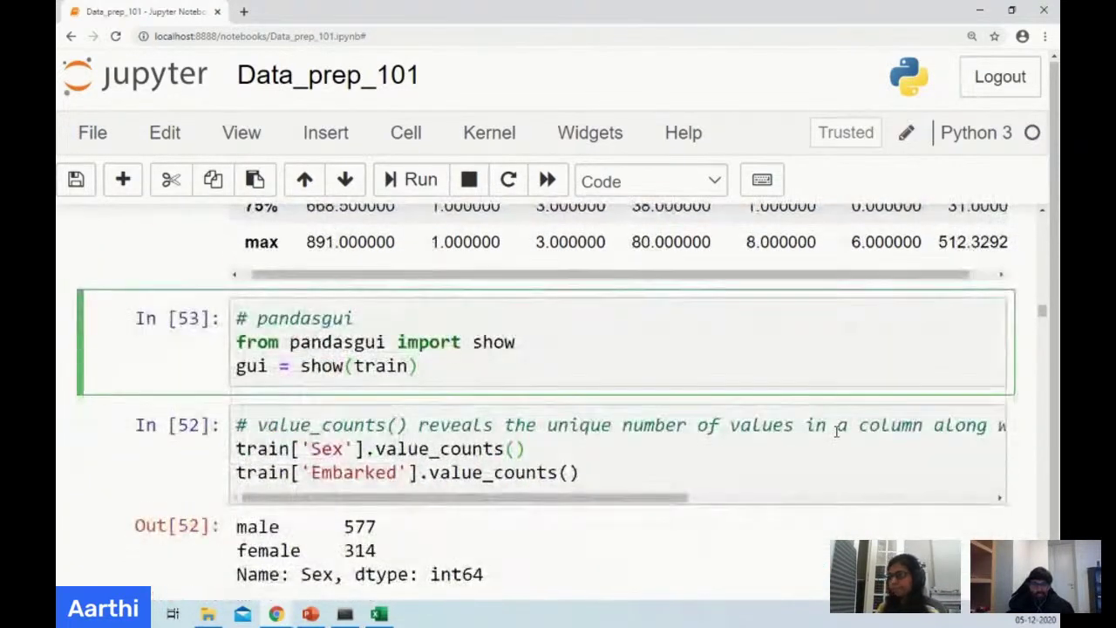
scroll(775, 413, down, 1)
scroll(776, 415, down, 3)
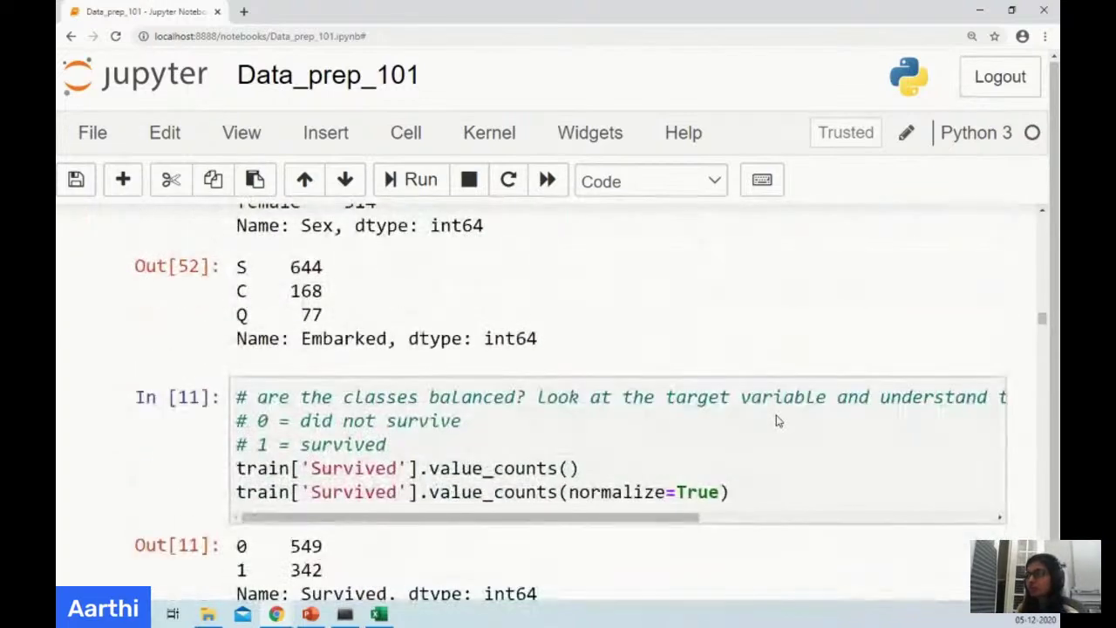
scroll(776, 416, down, 6)
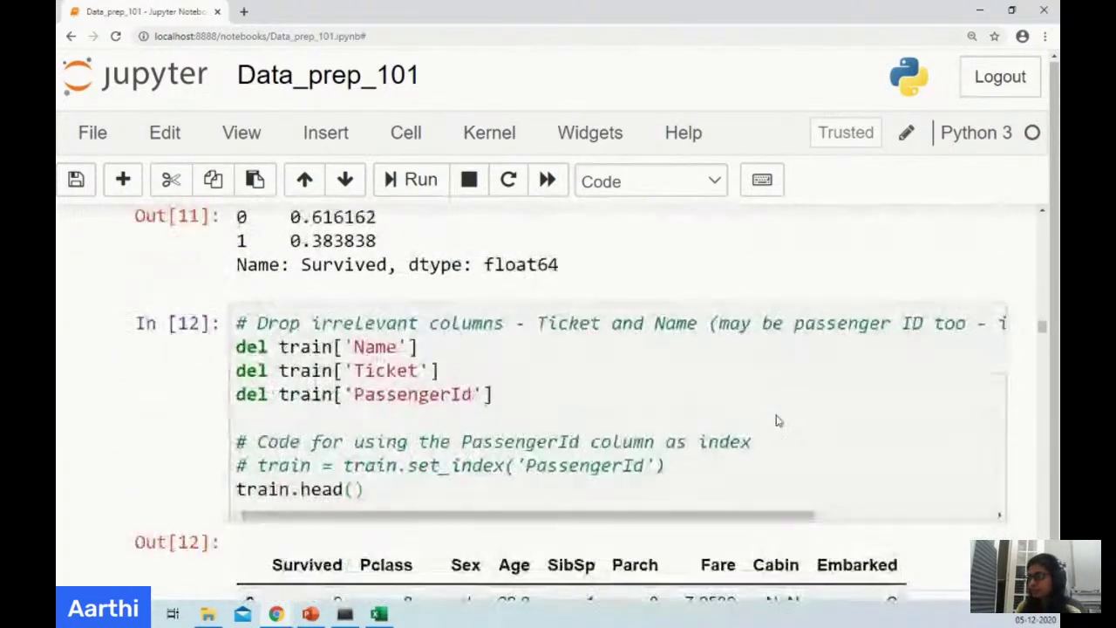
scroll(776, 421, down, 1)
scroll(777, 421, up, 5)
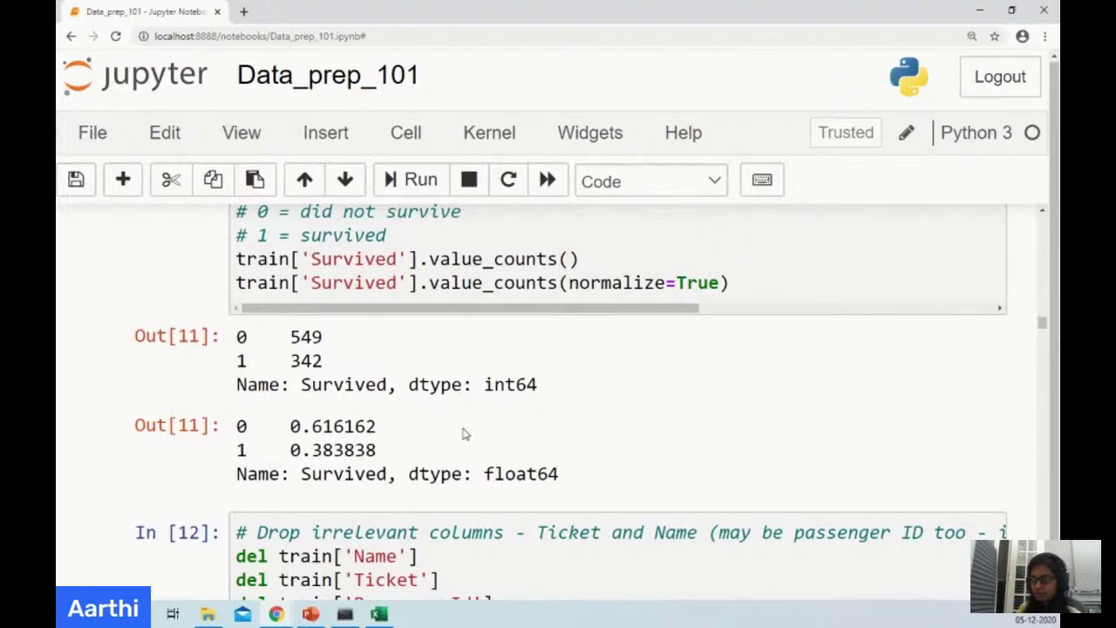
Highlight the del statements for Name, Ticket and PassengerId in the cell that drops irrelevant columns.
scroll(463, 433, down, 2)
scroll(463, 432, down, 1)
drag(496, 397, 220, 360)
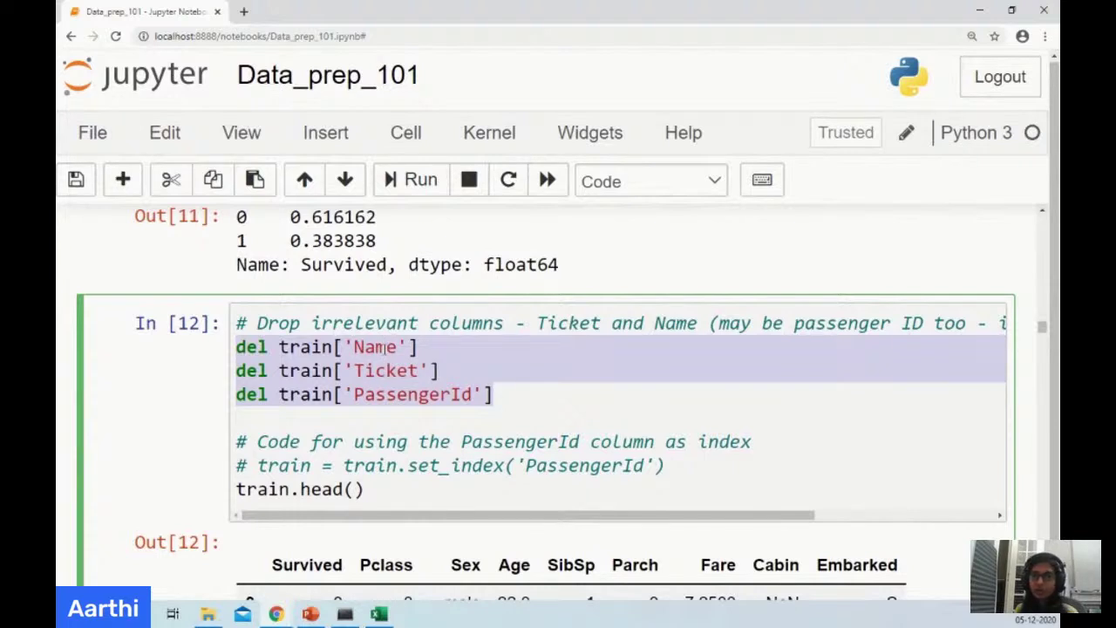
click(386, 346)
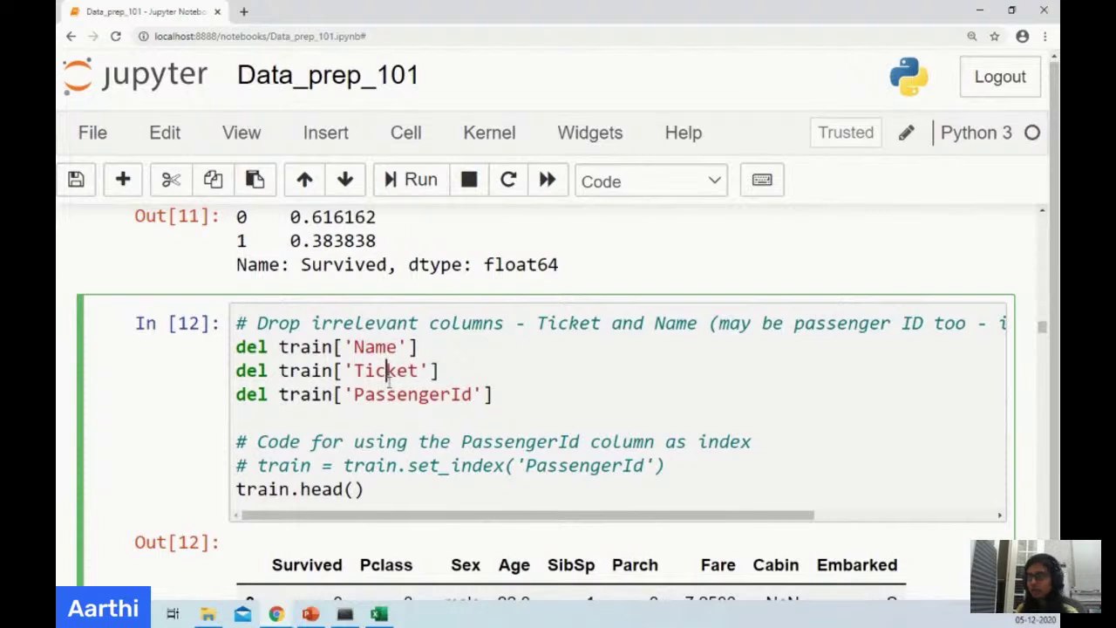
double_click(393, 397)
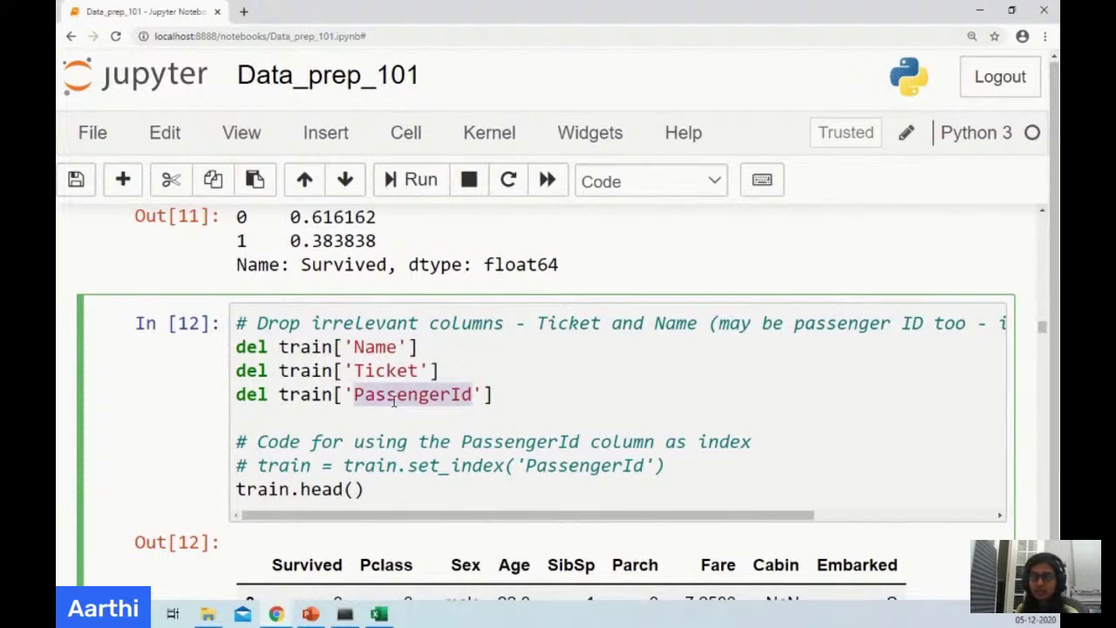
click(493, 394)
drag(494, 394, 216, 345)
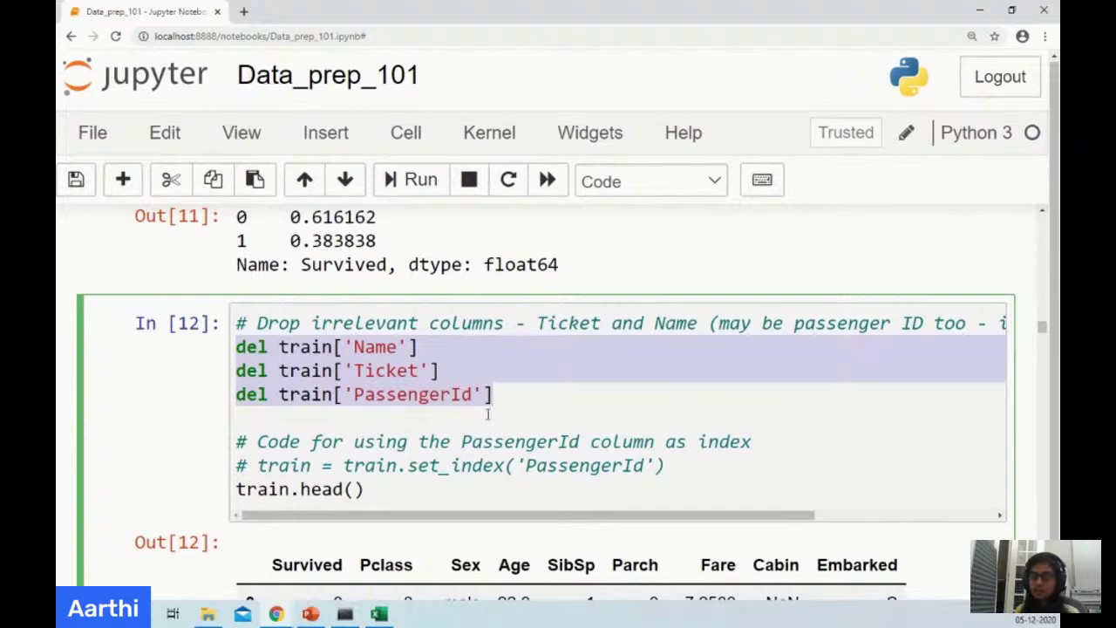
View the train.head() output and the missing values cell that filters out rows with a Fare of 0.
scroll(488, 414, down, 3)
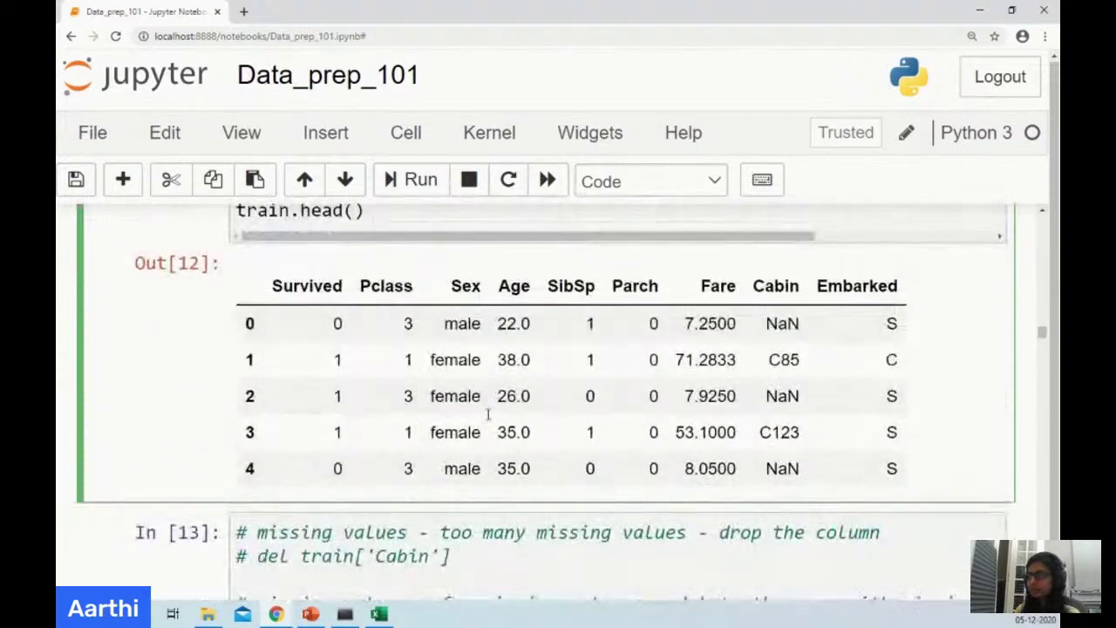
scroll(487, 421, down, 2)
scroll(487, 421, down, 1)
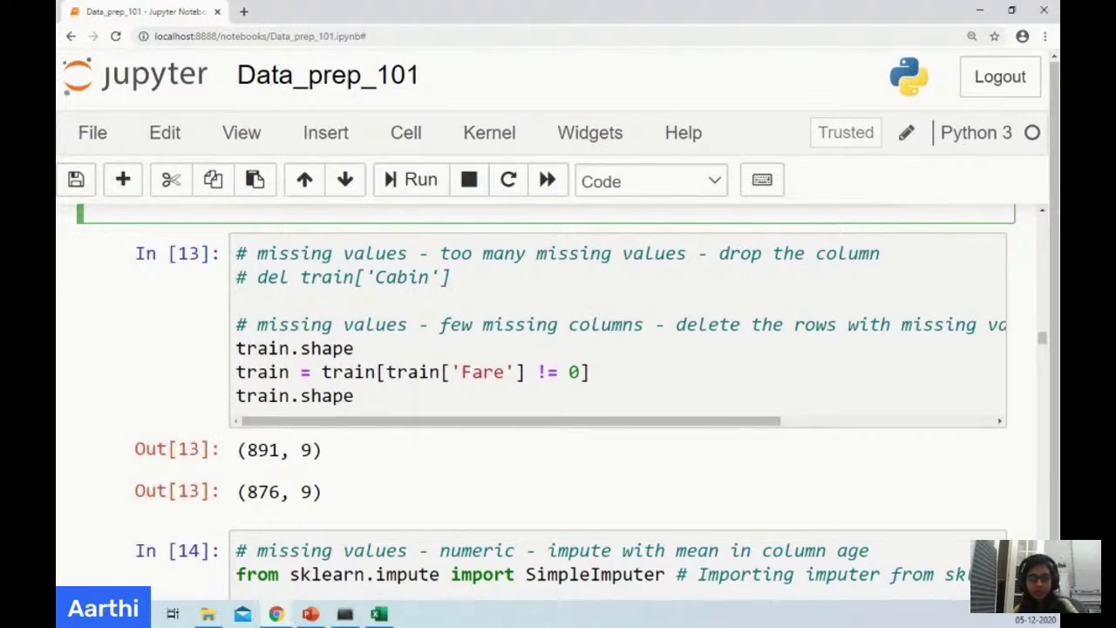
Switch to the PowerPoint slide show and reveal the bullet points on fixing data type errors in the "Data Cleaning – Type & Format Issue" slide.
key(F5)
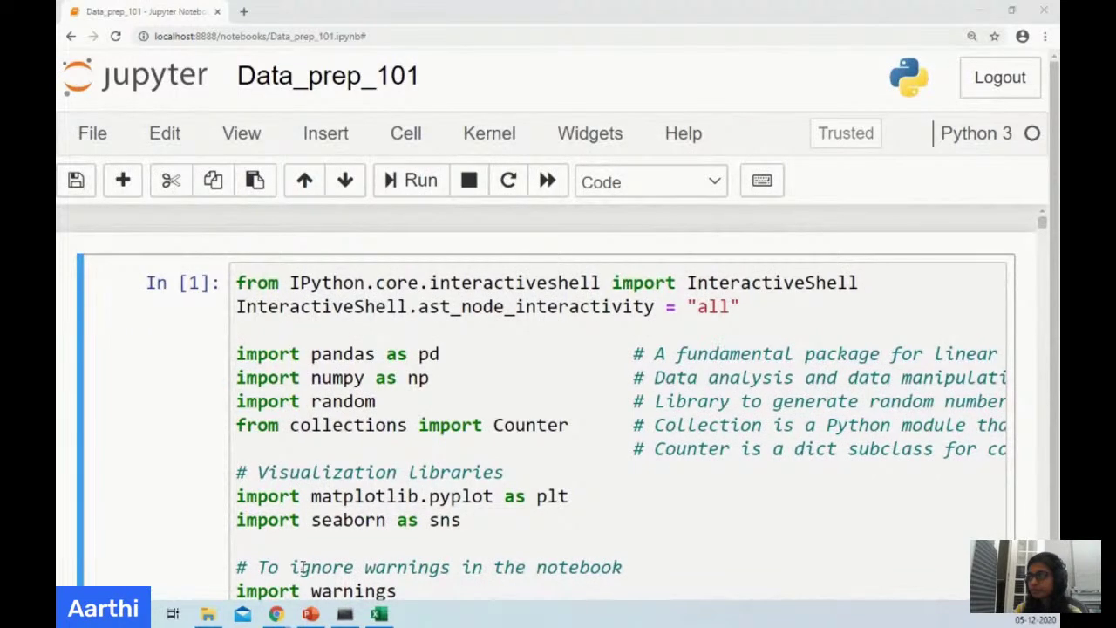
key(alt+Tab)
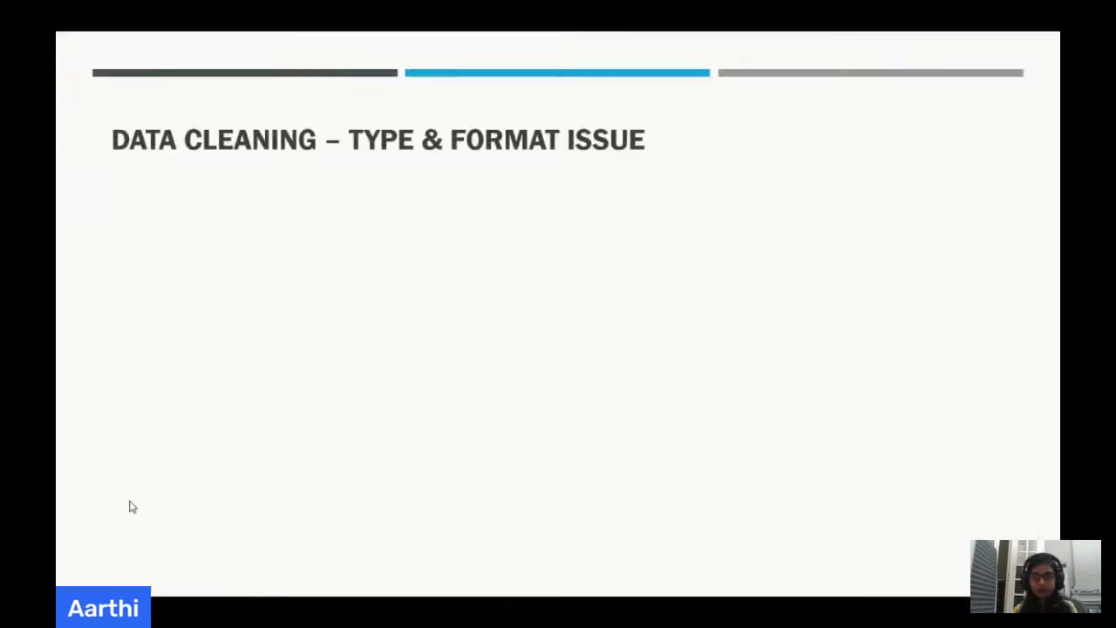
key(Right)
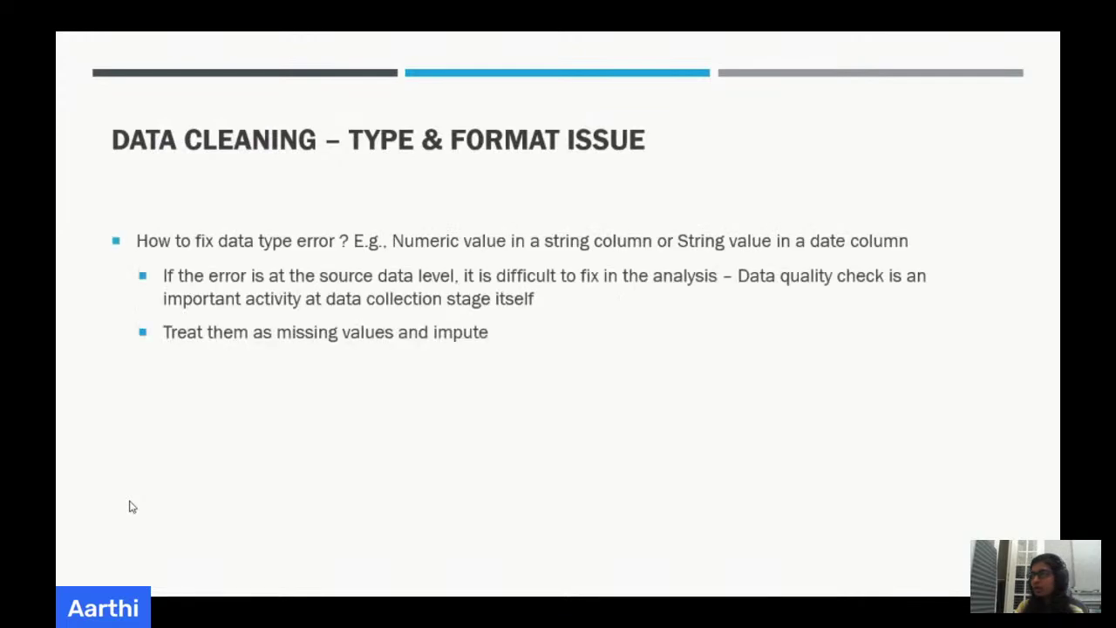
key(Right)
key(Left)
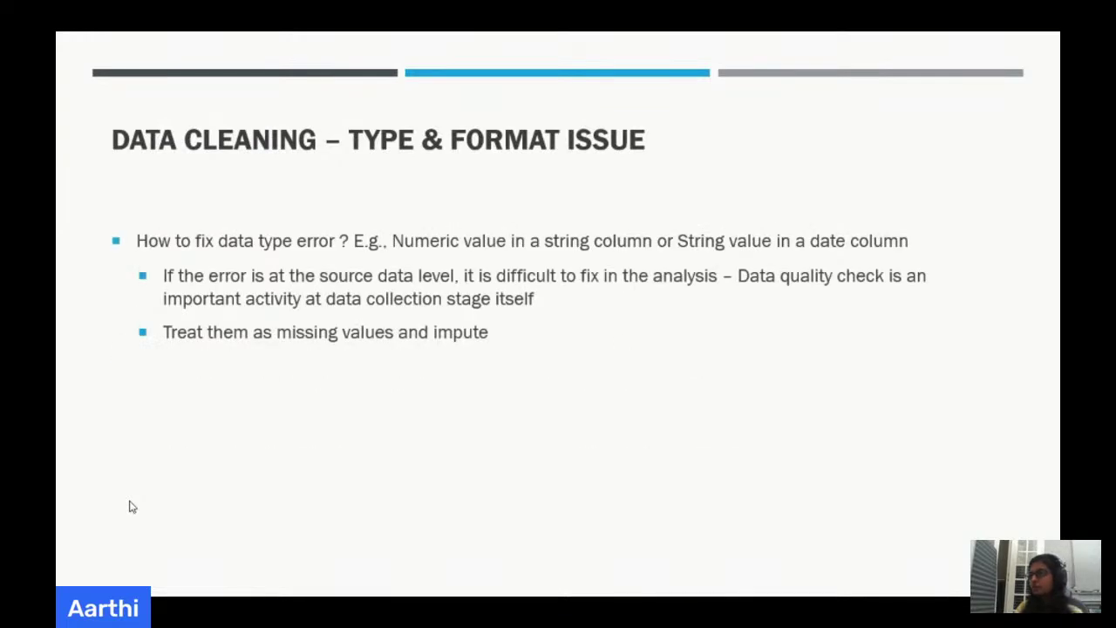